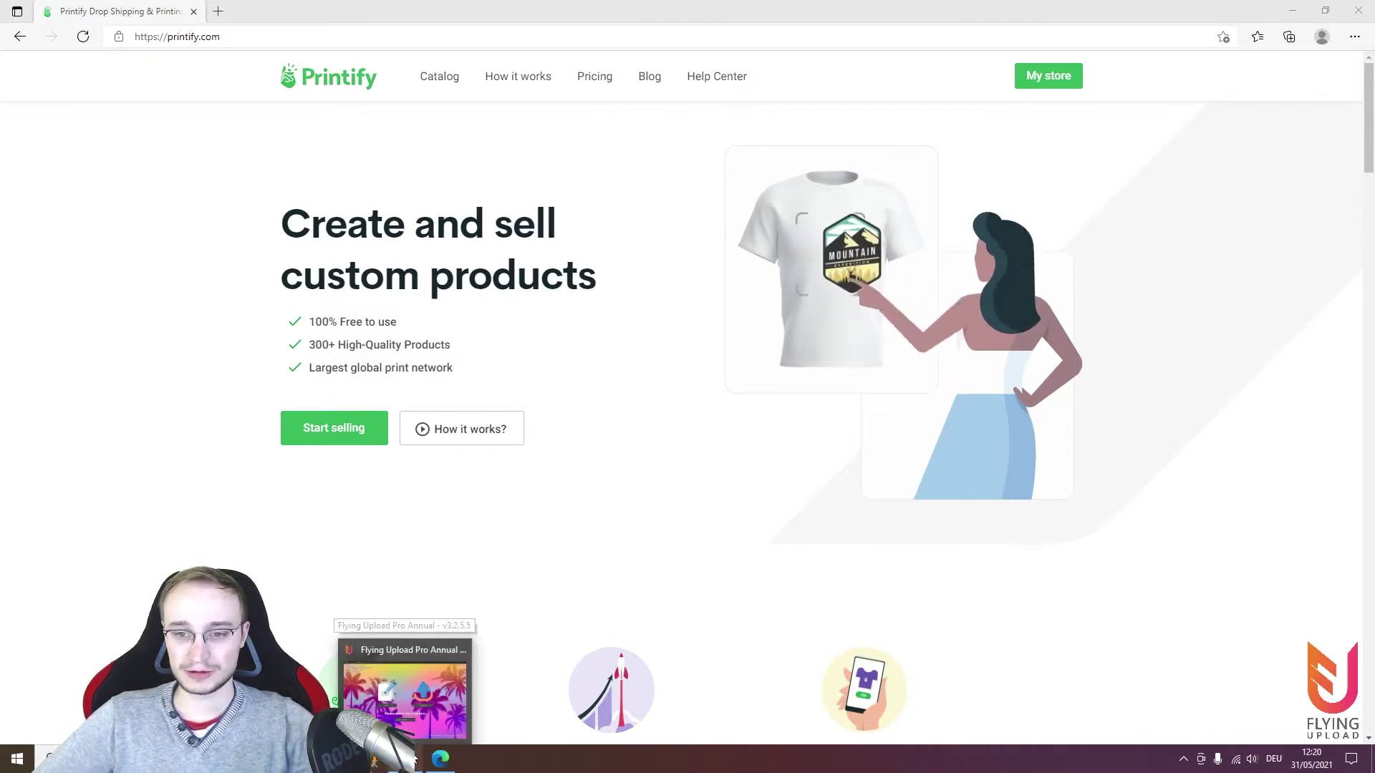
Switch to Flying Upload, minimize the browser, and open the AdventureIsCalling T-shirt design in the edit view
click(401, 688)
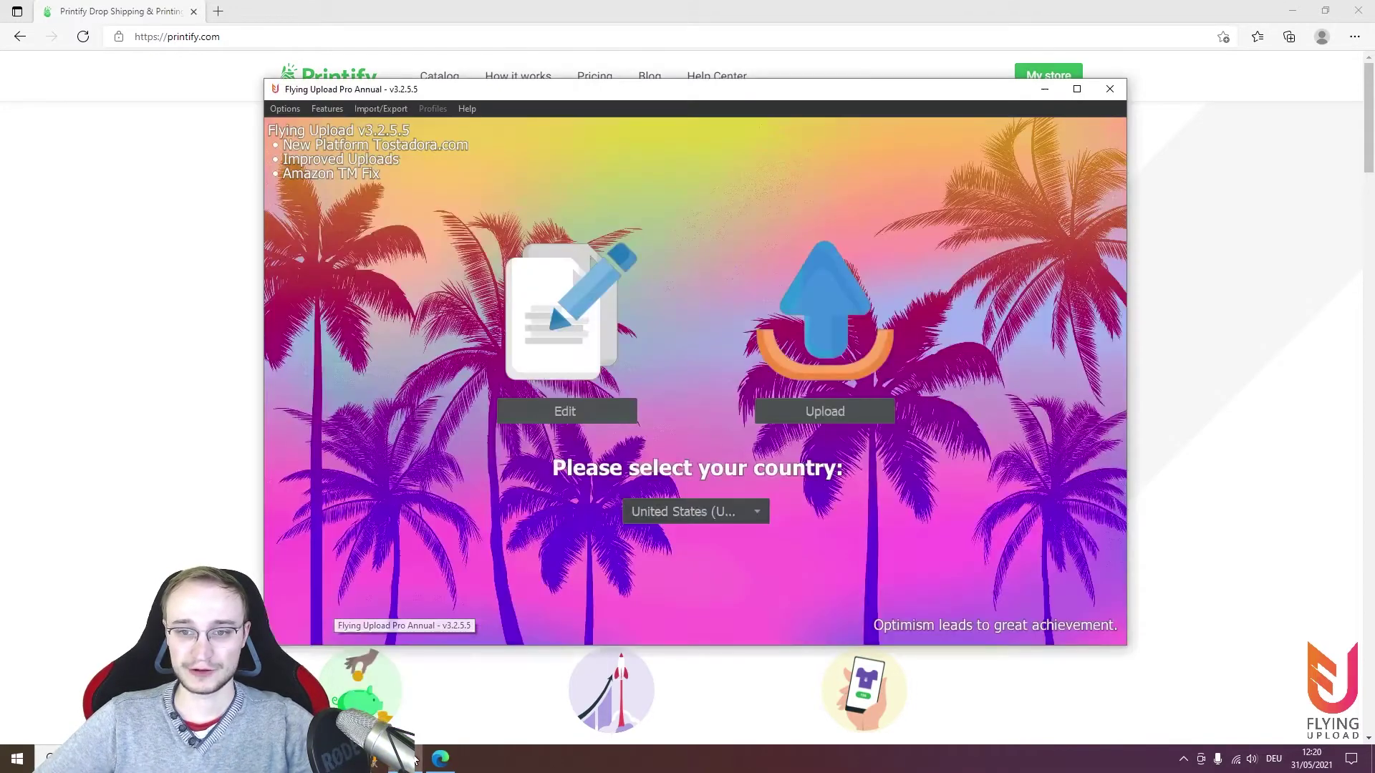
click(1293, 10)
click(633, 412)
click(358, 167)
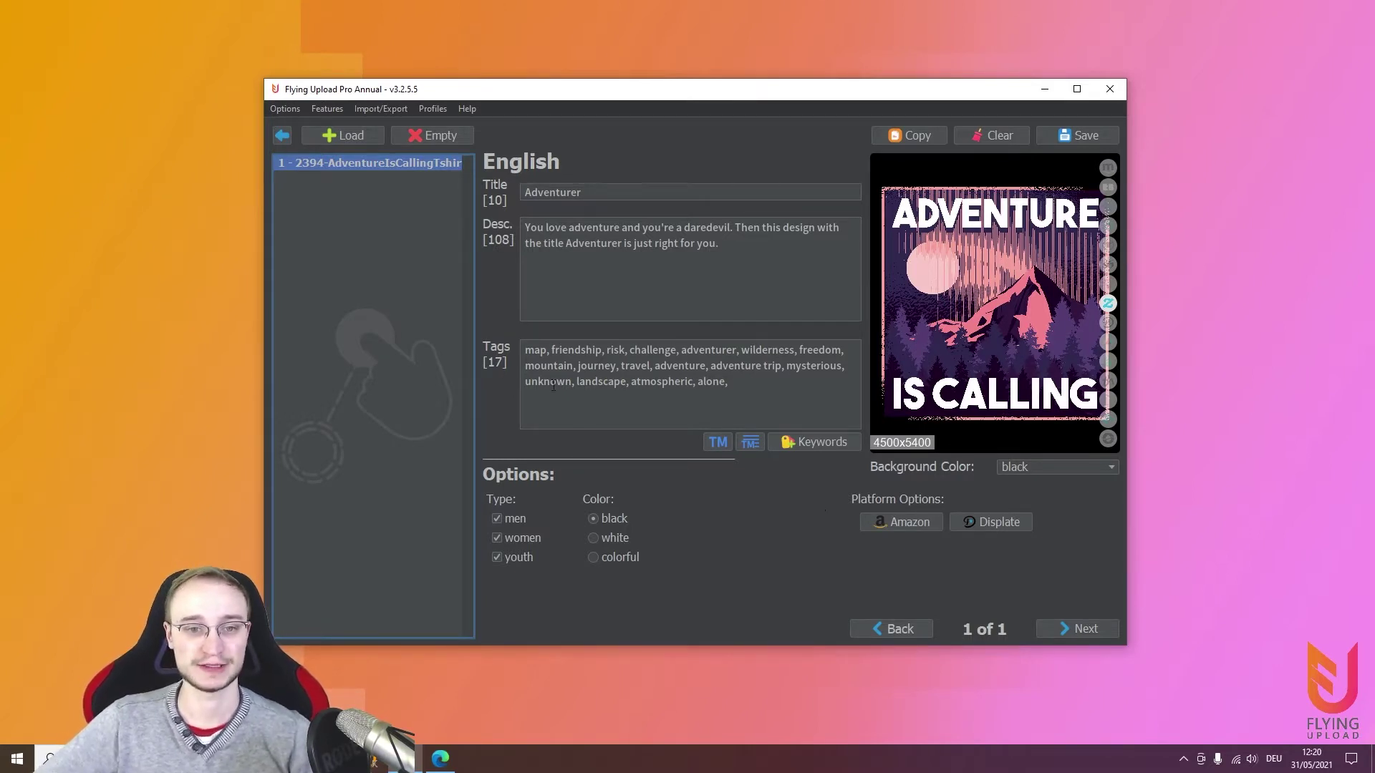
Open the template settings for the Printify.com platform and bring up its eBay store configuration
click(289, 109)
click(290, 160)
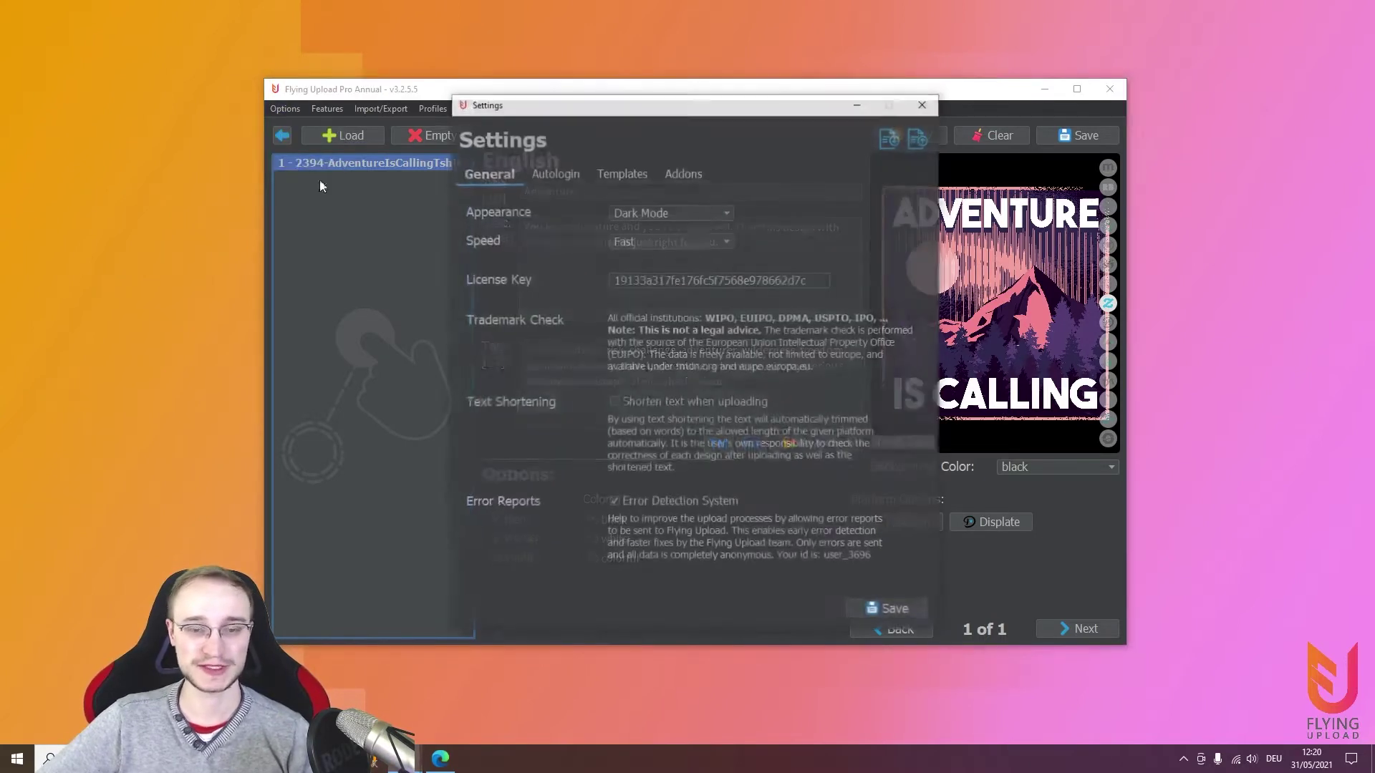
click(629, 174)
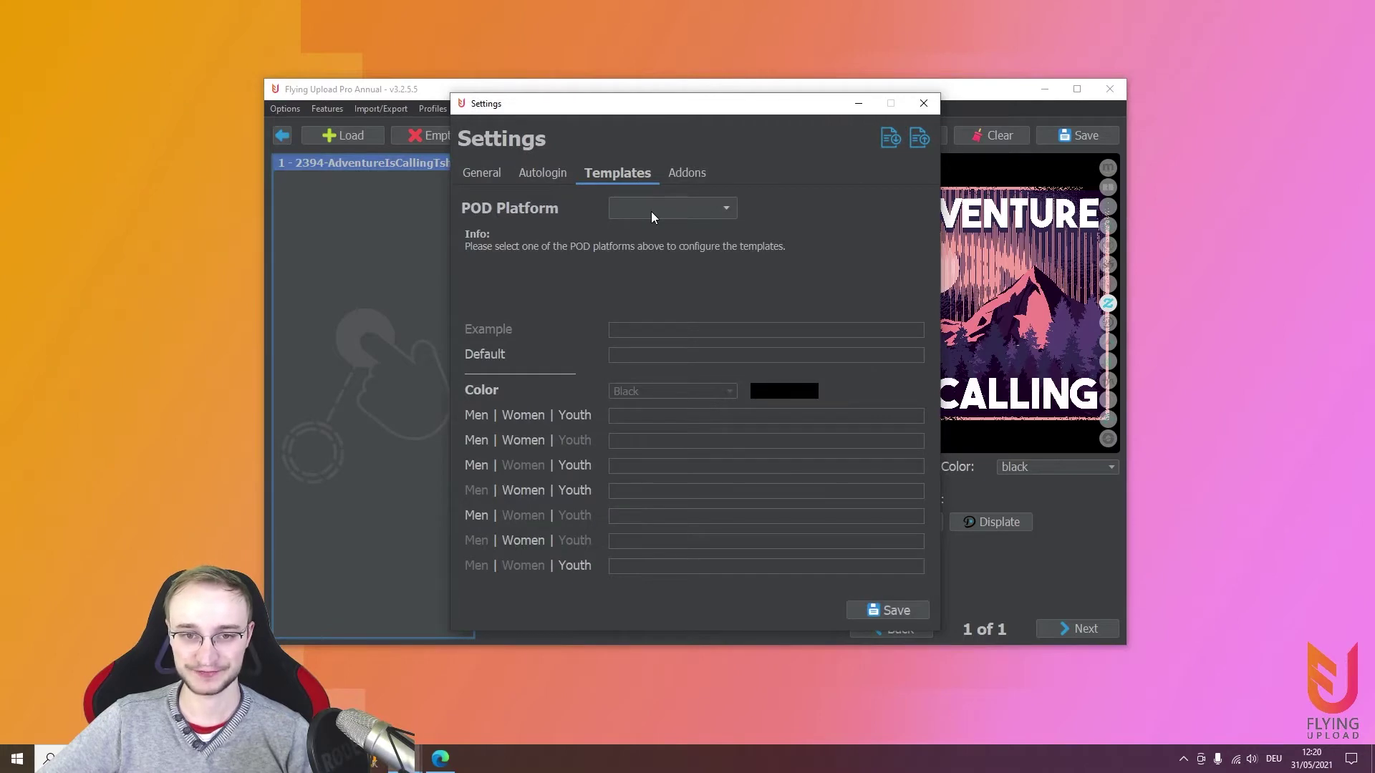
click(651, 212)
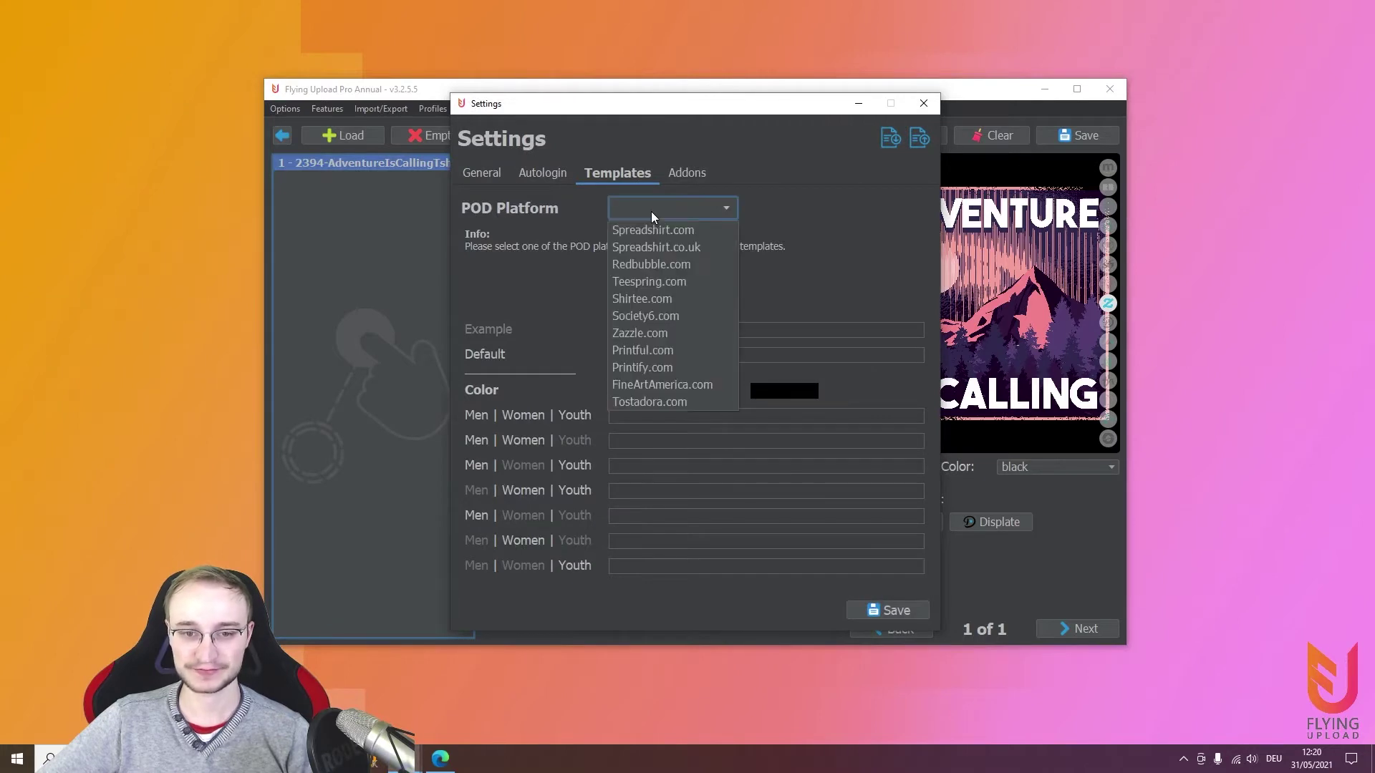
click(640, 368)
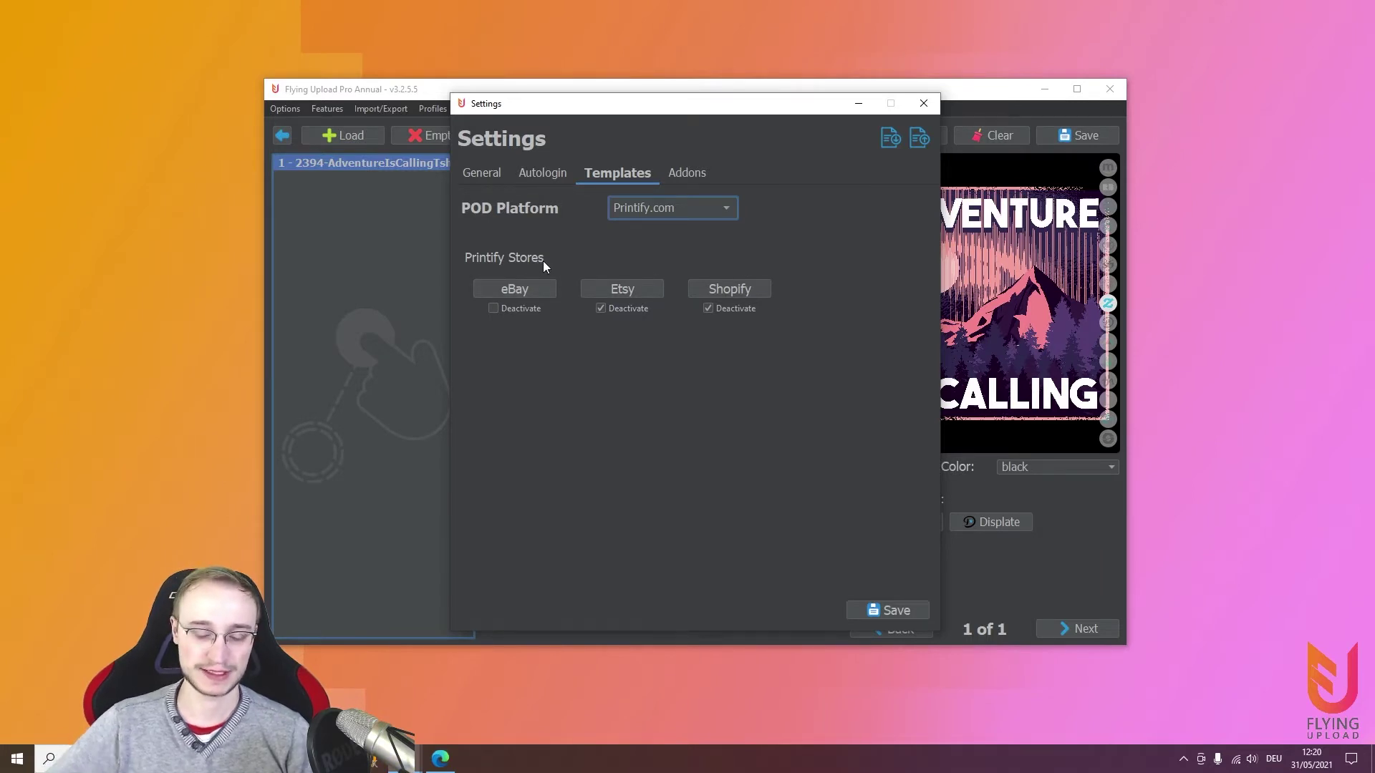
click(528, 287)
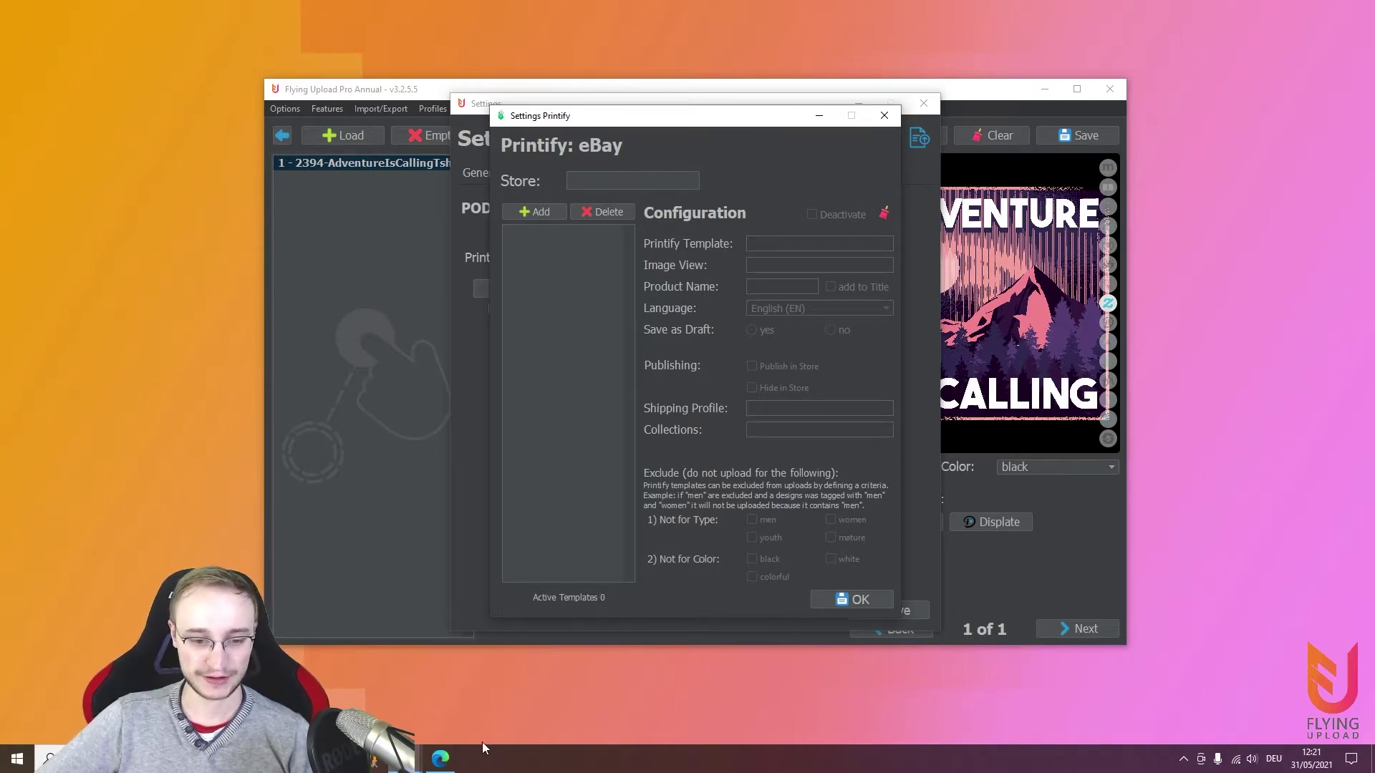
Switch to the browser, open the Printify store page and copy the store name PrintWithHeart
click(441, 759)
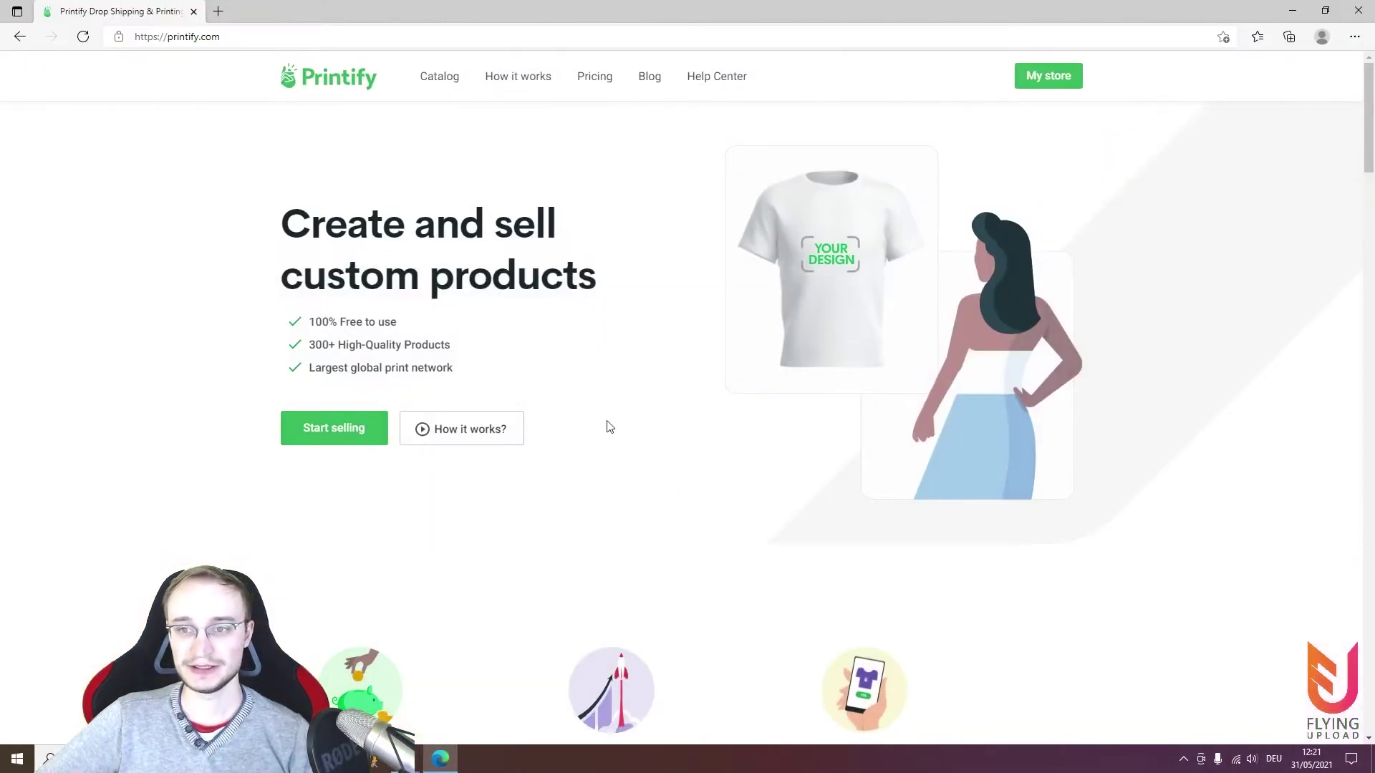
click(1045, 80)
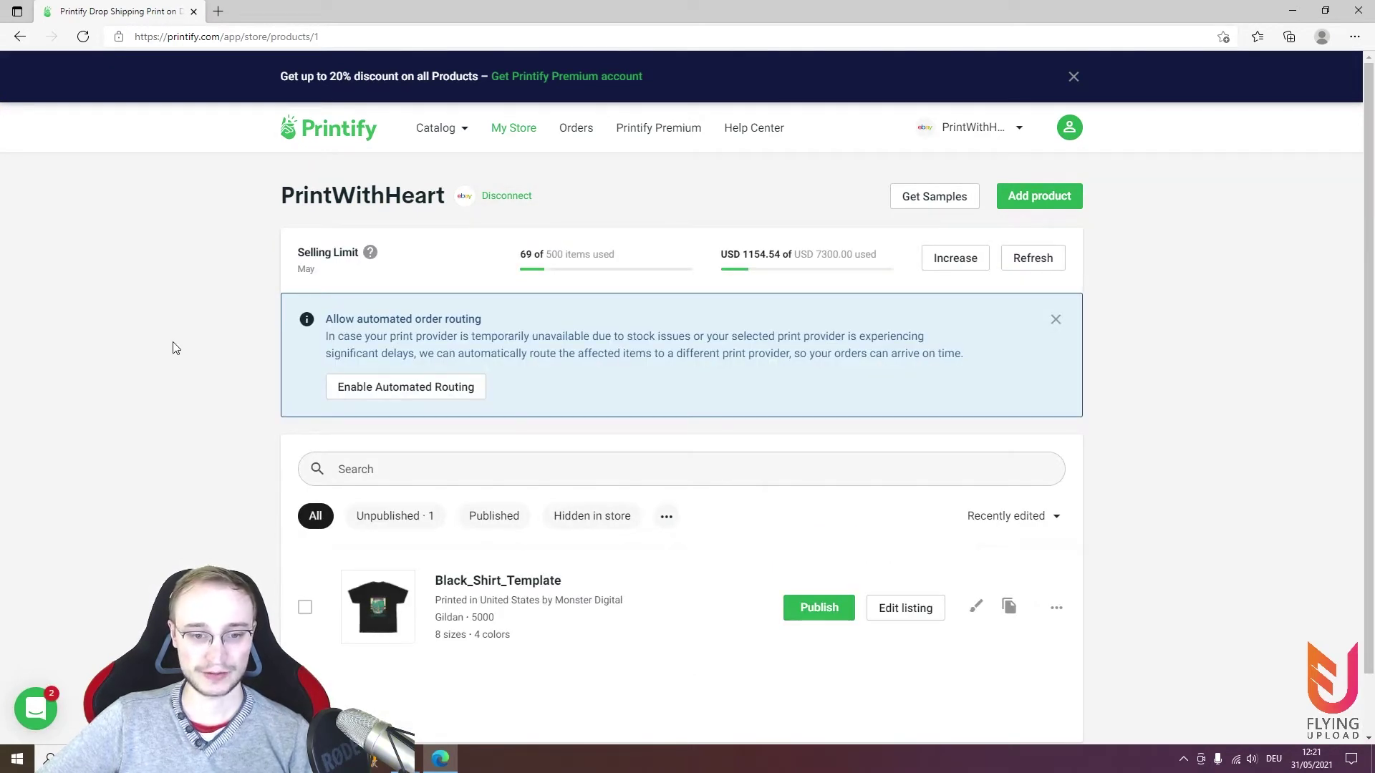
scroll(190, 337, down, 1)
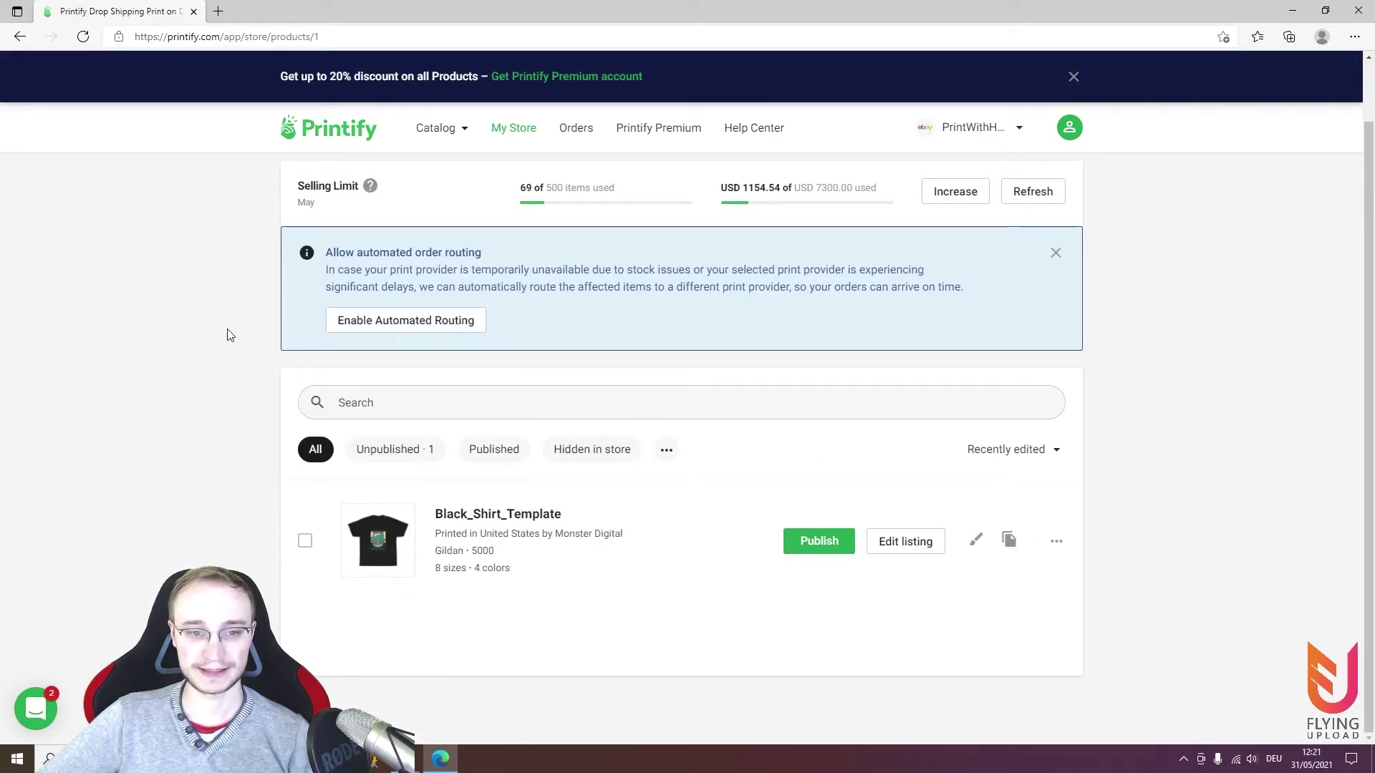
scroll(259, 232, up, 1)
drag(282, 202, 442, 194)
key(ctrl+c)
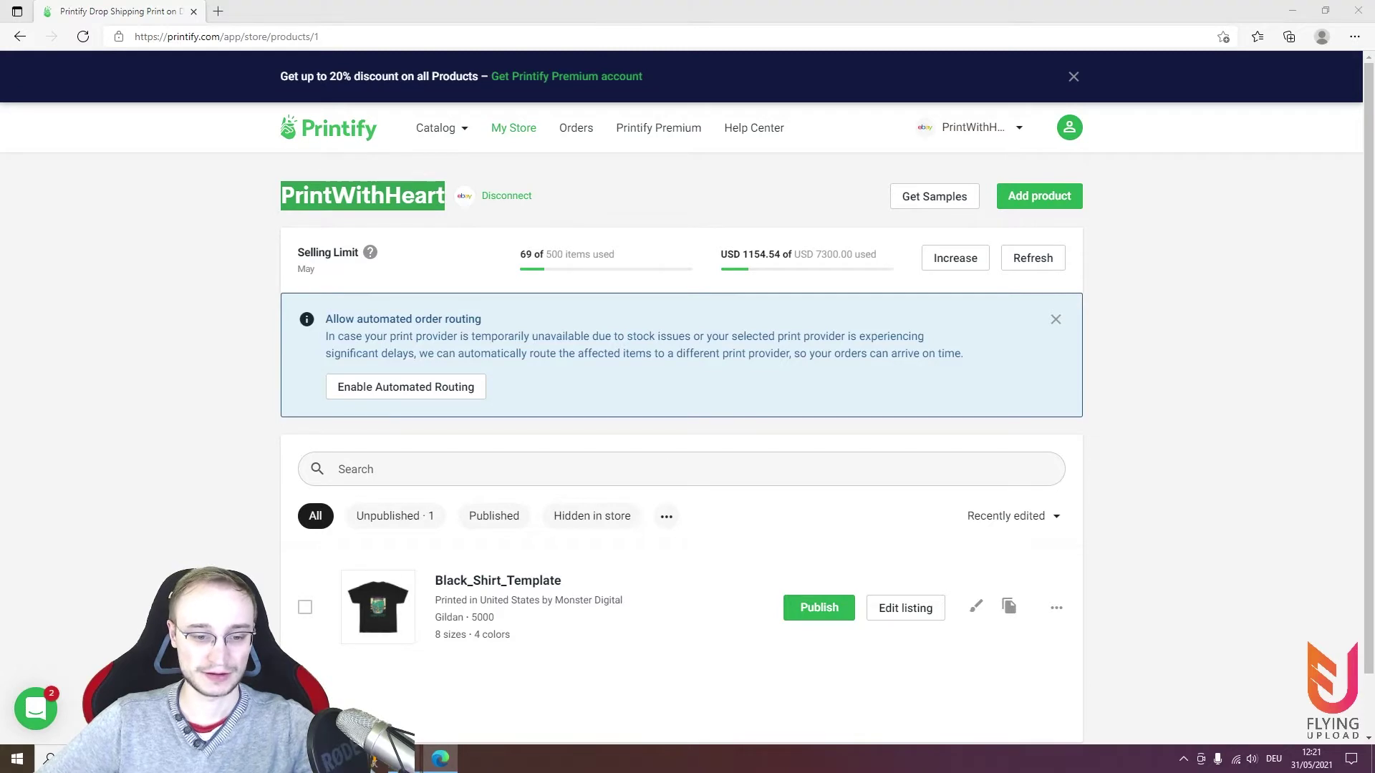
Back in Flying Upload's Printify eBay settings, enter PrintWithHeart as the store and add a template named BlackShirt
click(506, 707)
click(598, 179)
key(ctrl+v)
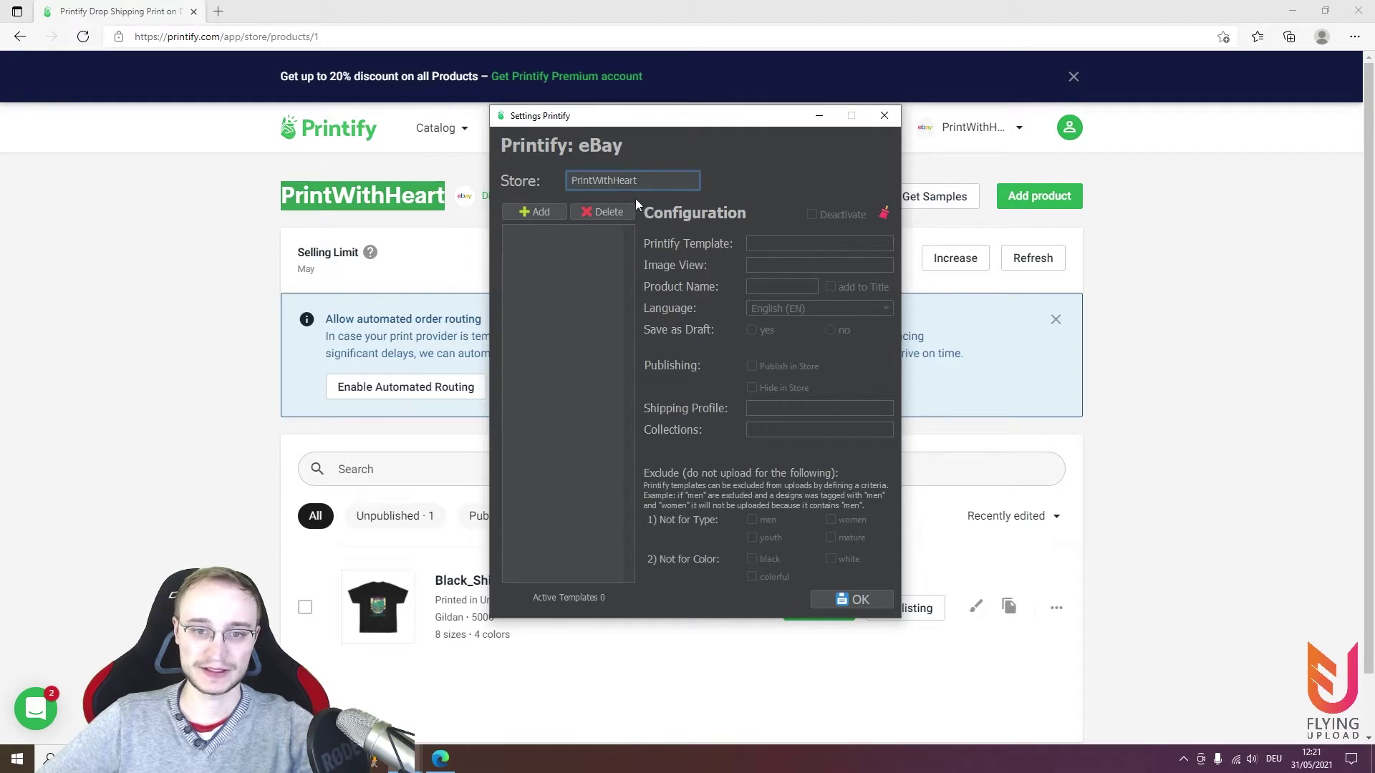
click(532, 211)
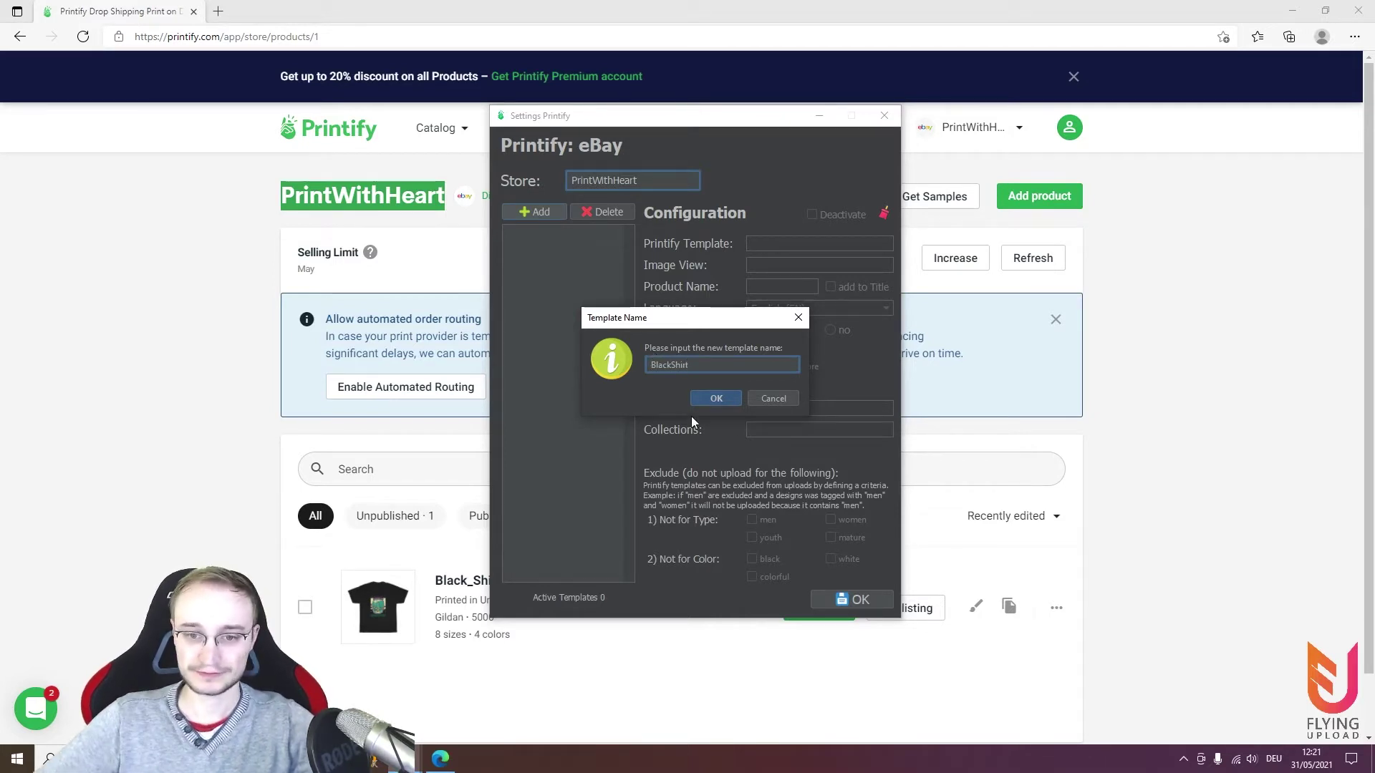
click(704, 403)
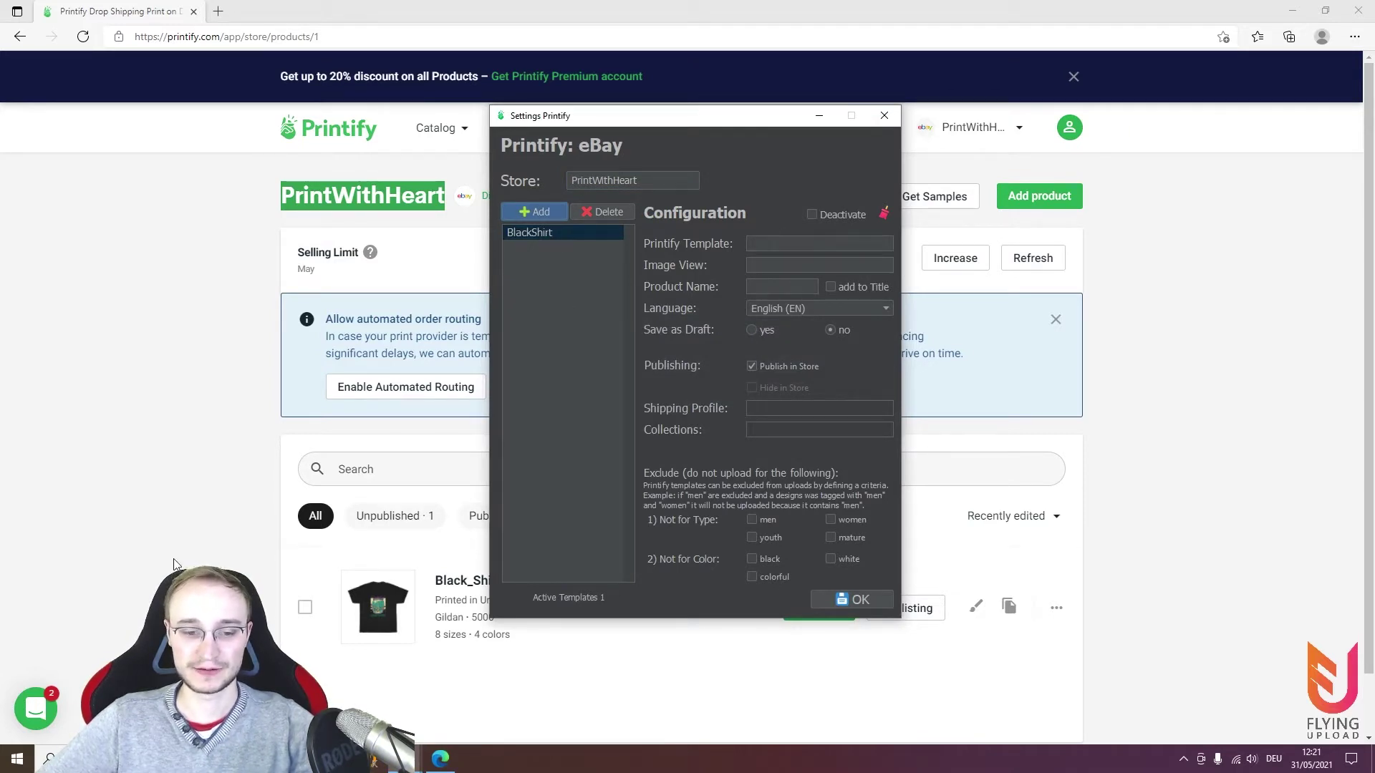
In Printify, find the Unisex Heavy Cotton Tee among the men's T-shirts and start designing it with Monster Digital
click(214, 496)
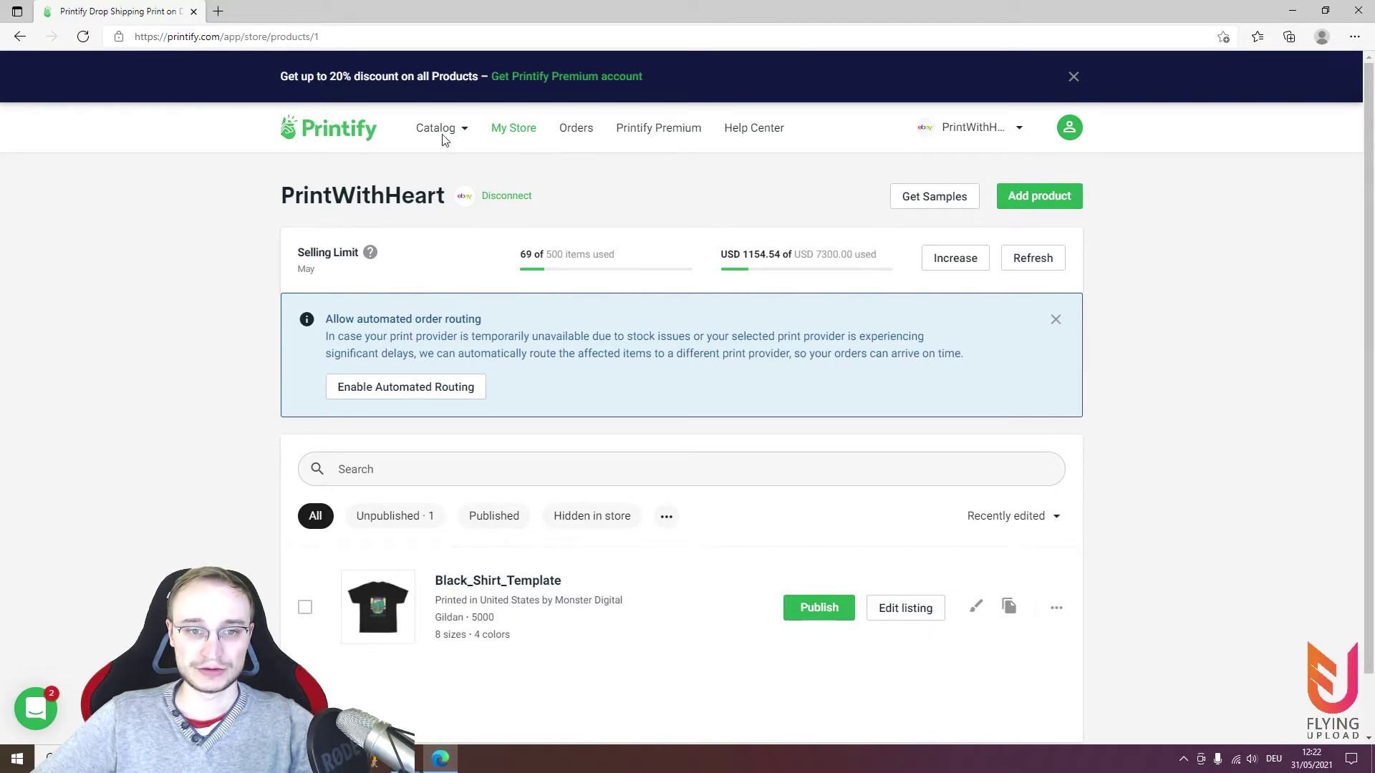
mouse_move(445, 139)
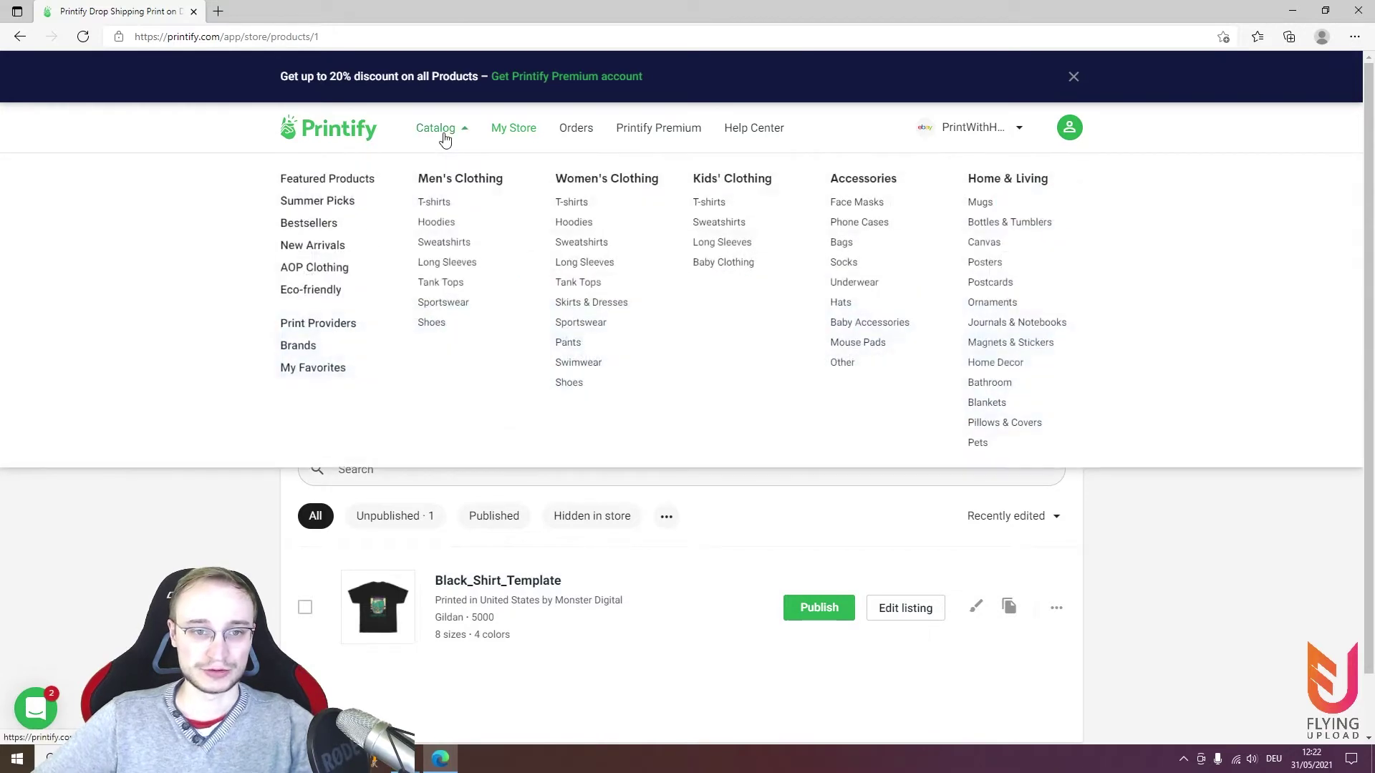
click(434, 203)
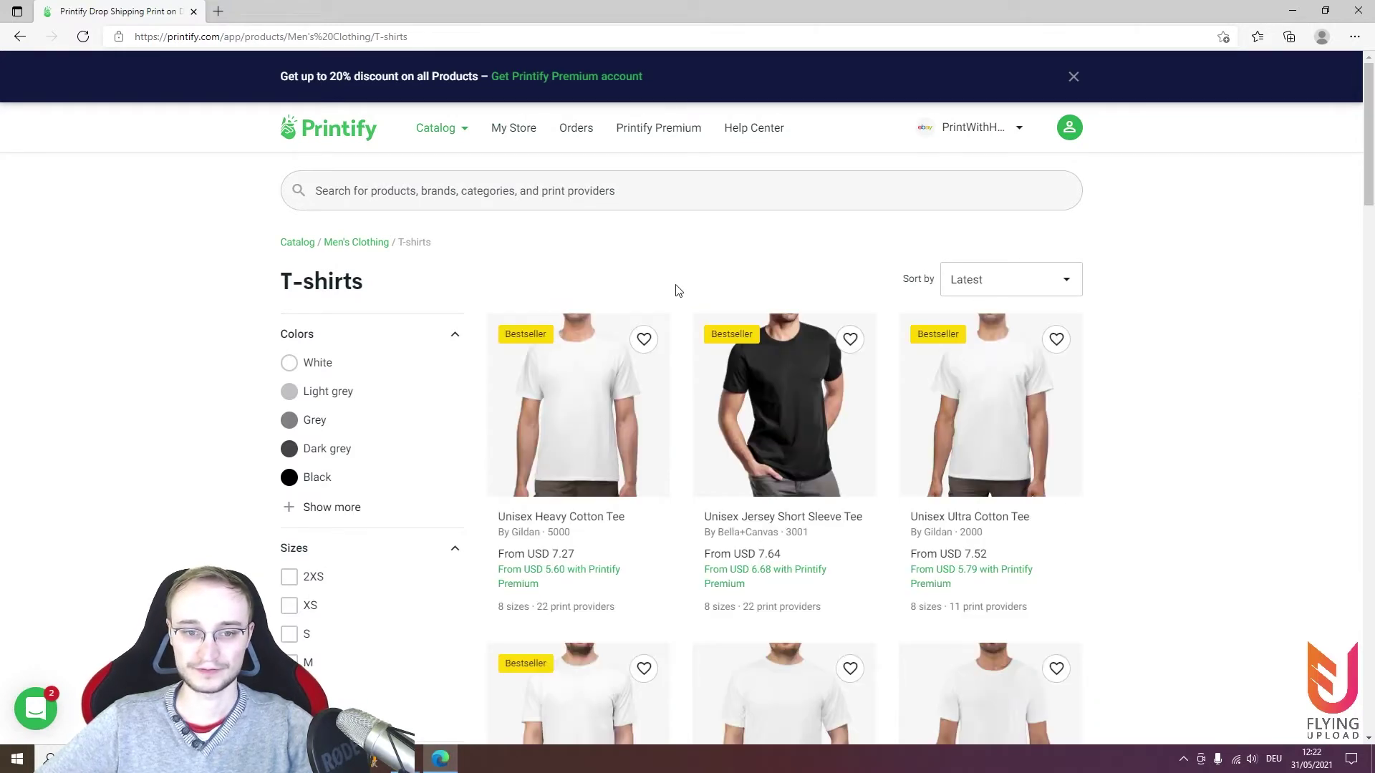
click(584, 403)
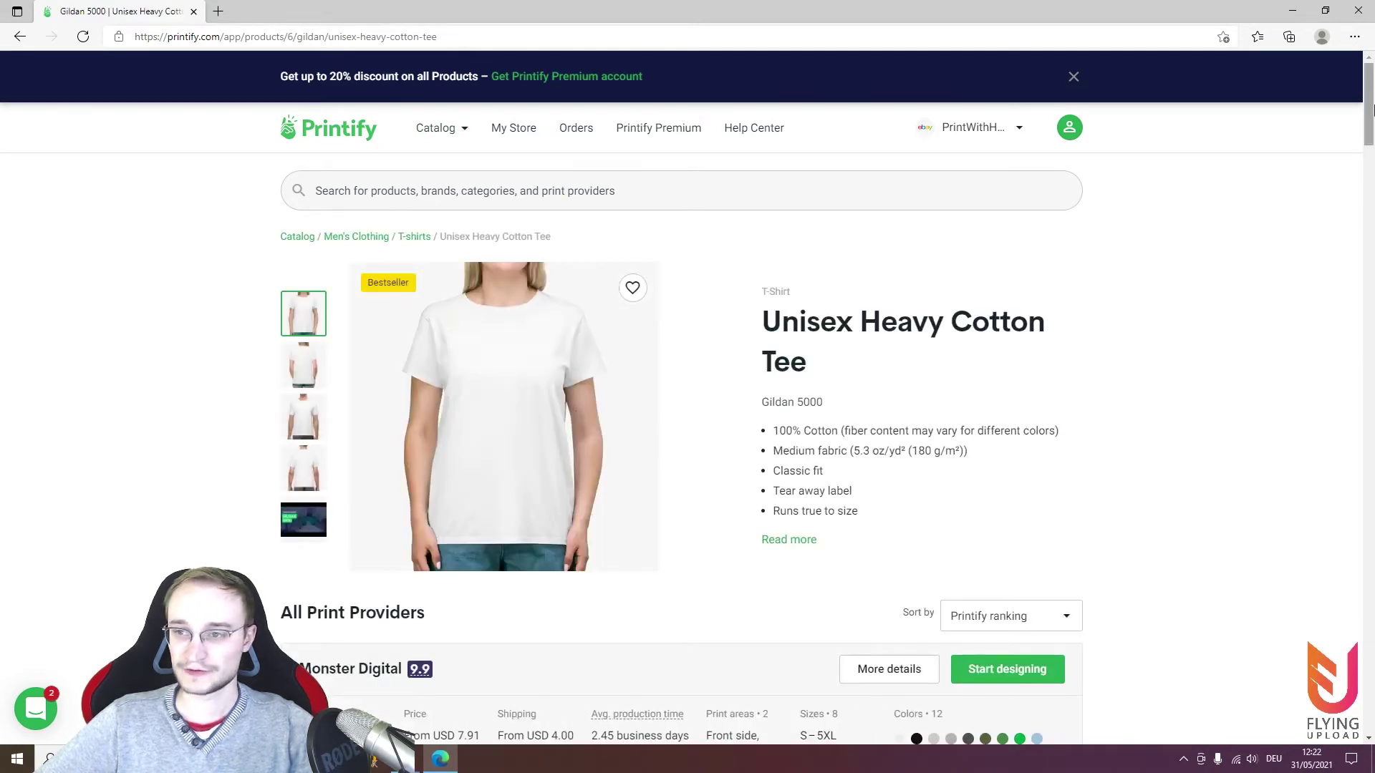
scroll(1369, 129, down, 5)
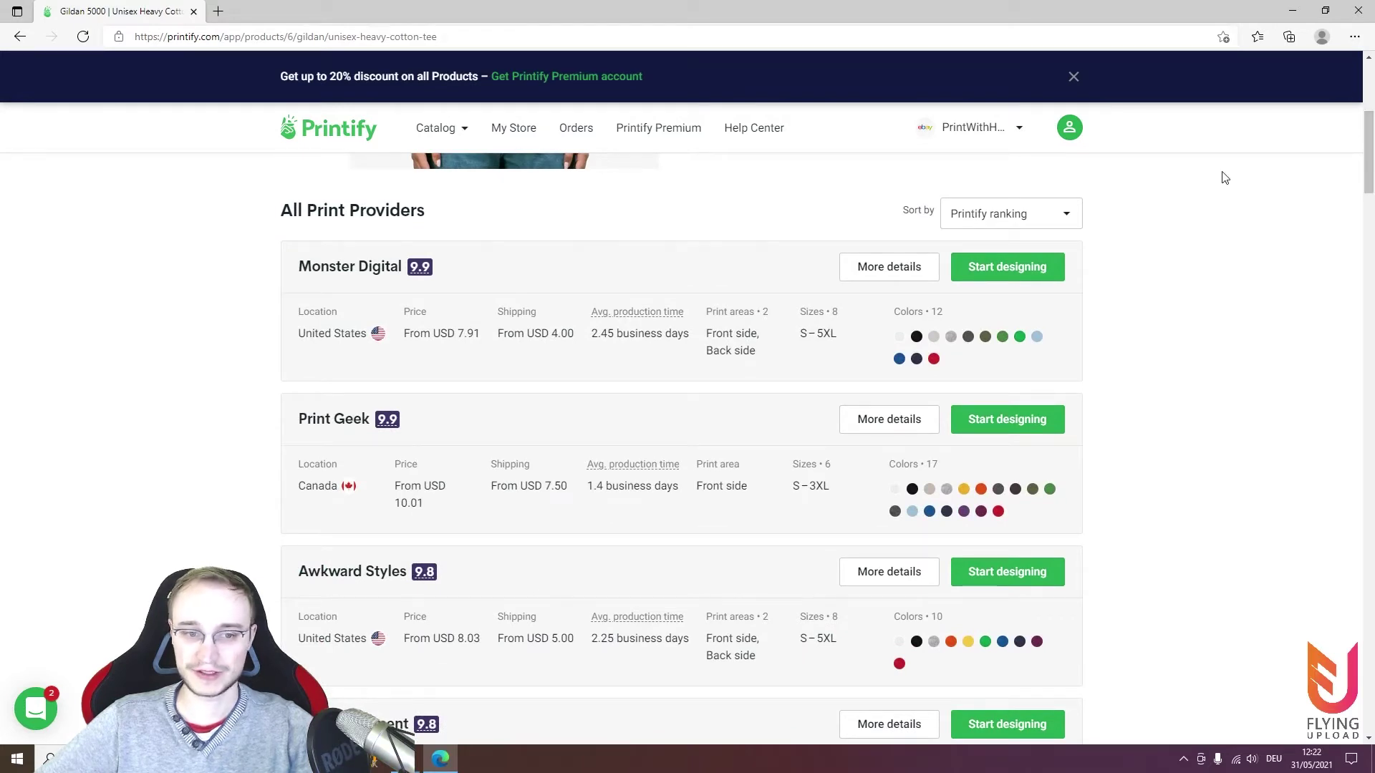
click(1036, 269)
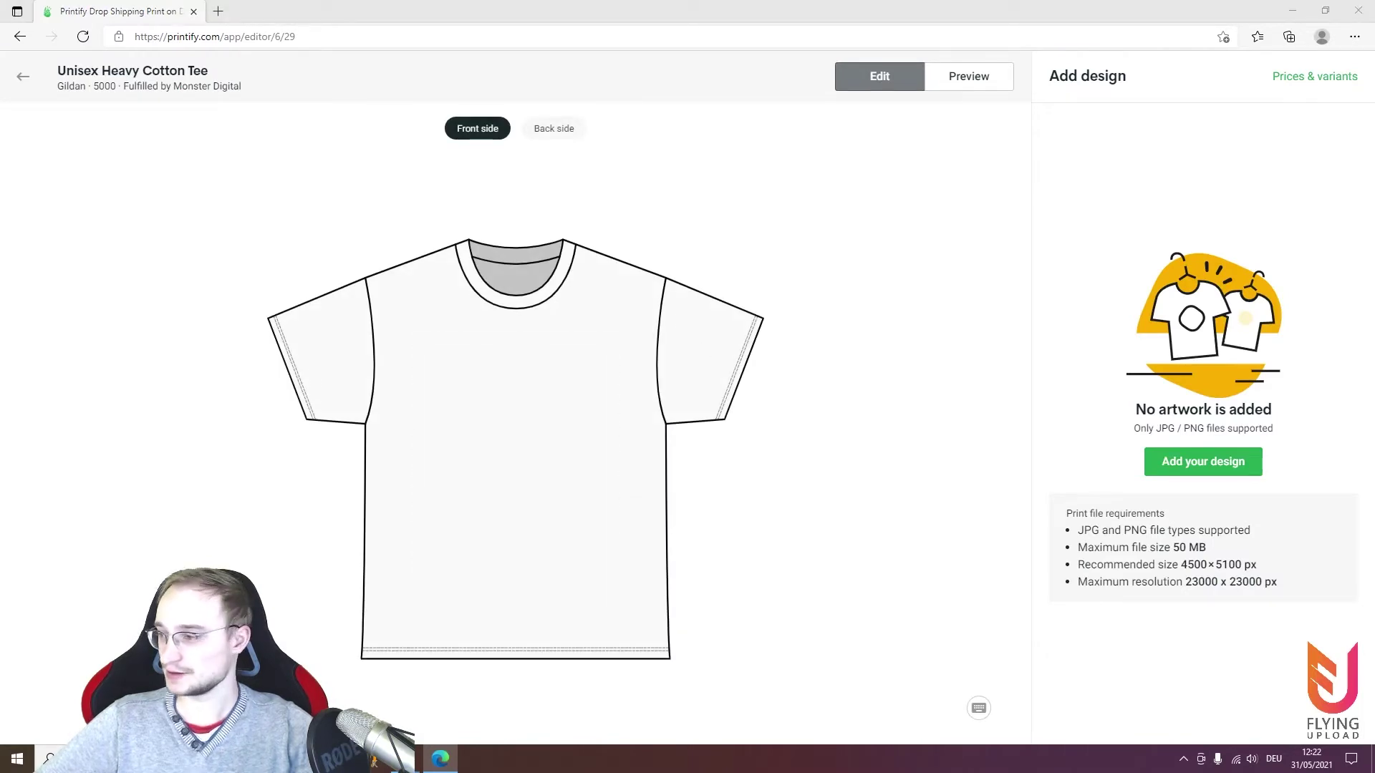
Add the 11575-BOTTLEGARDEN artwork to the shirt's front and set the product colors to black, military green and navy only
drag(0, 595, 478, 481)
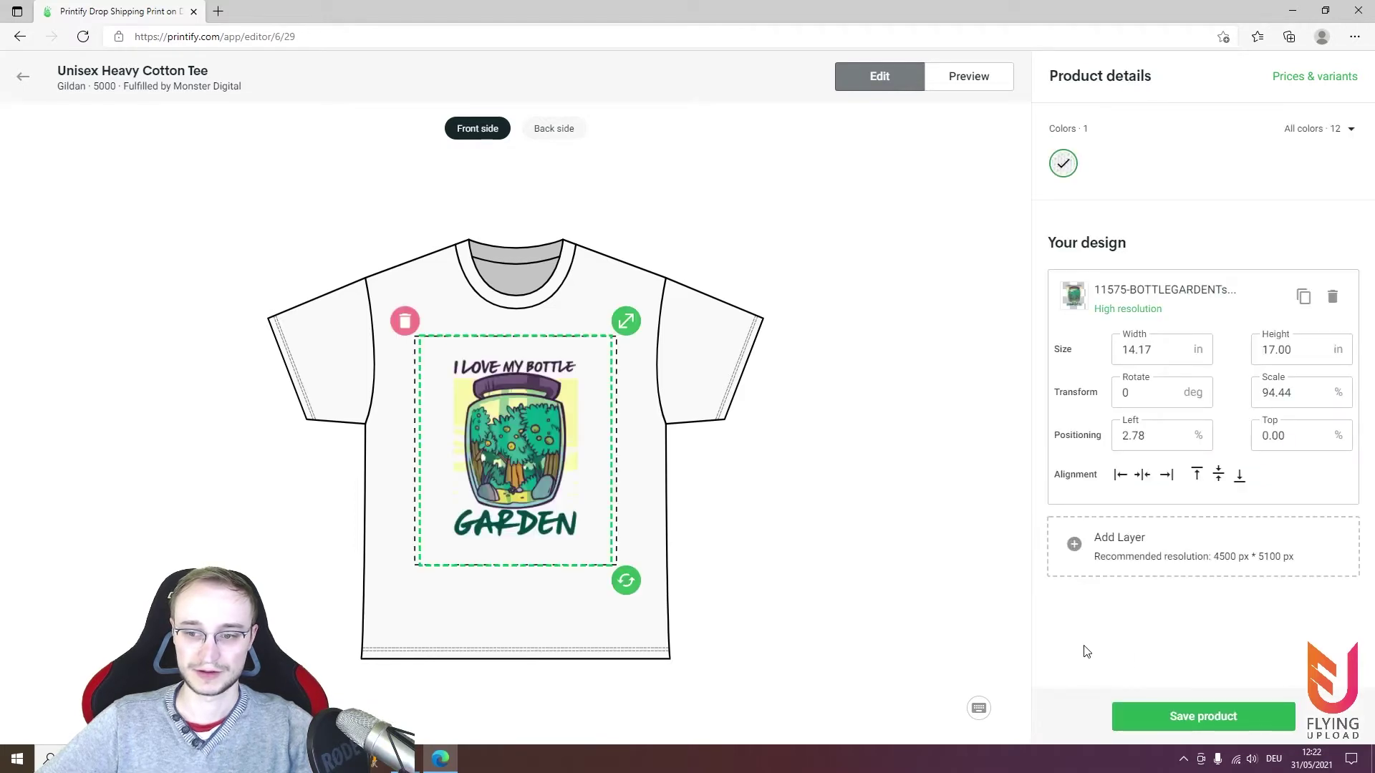
click(1332, 134)
click(1227, 188)
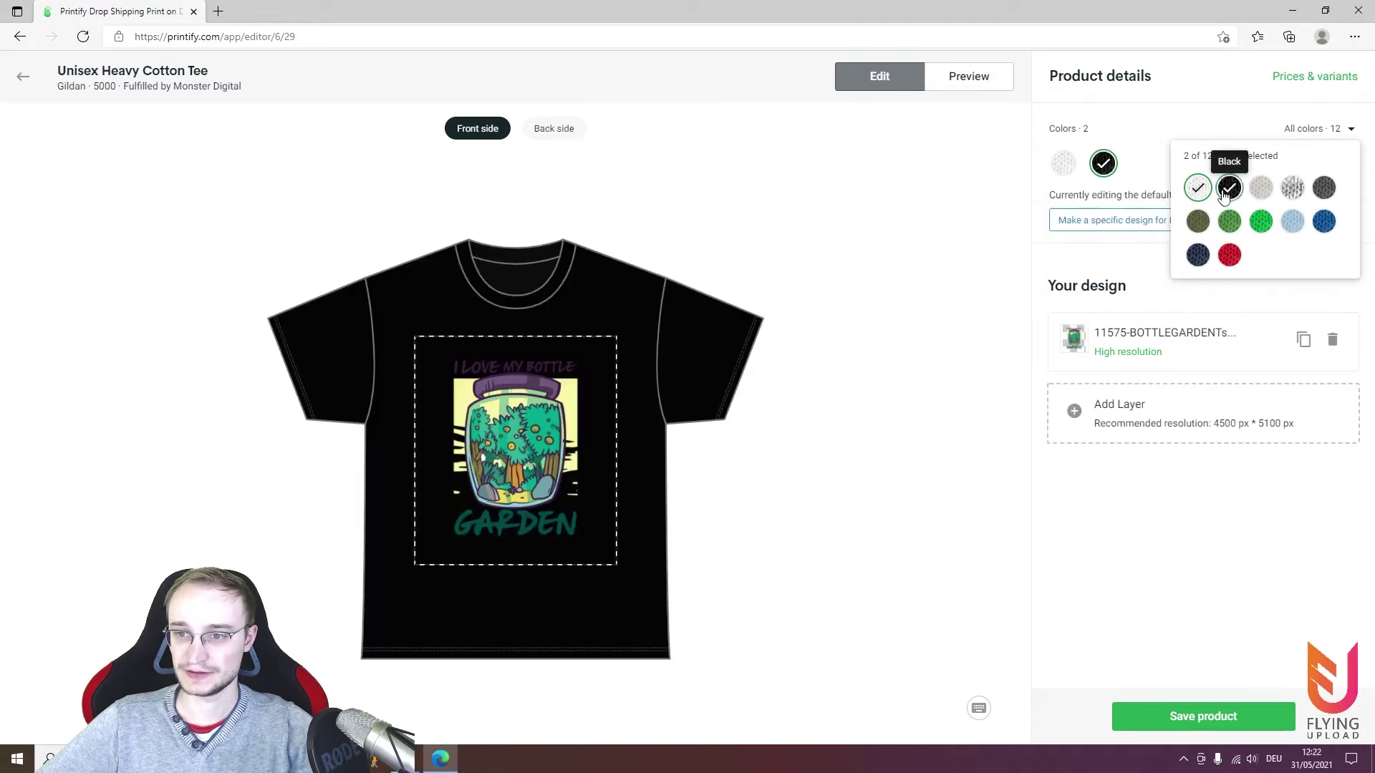
click(1198, 254)
click(1197, 223)
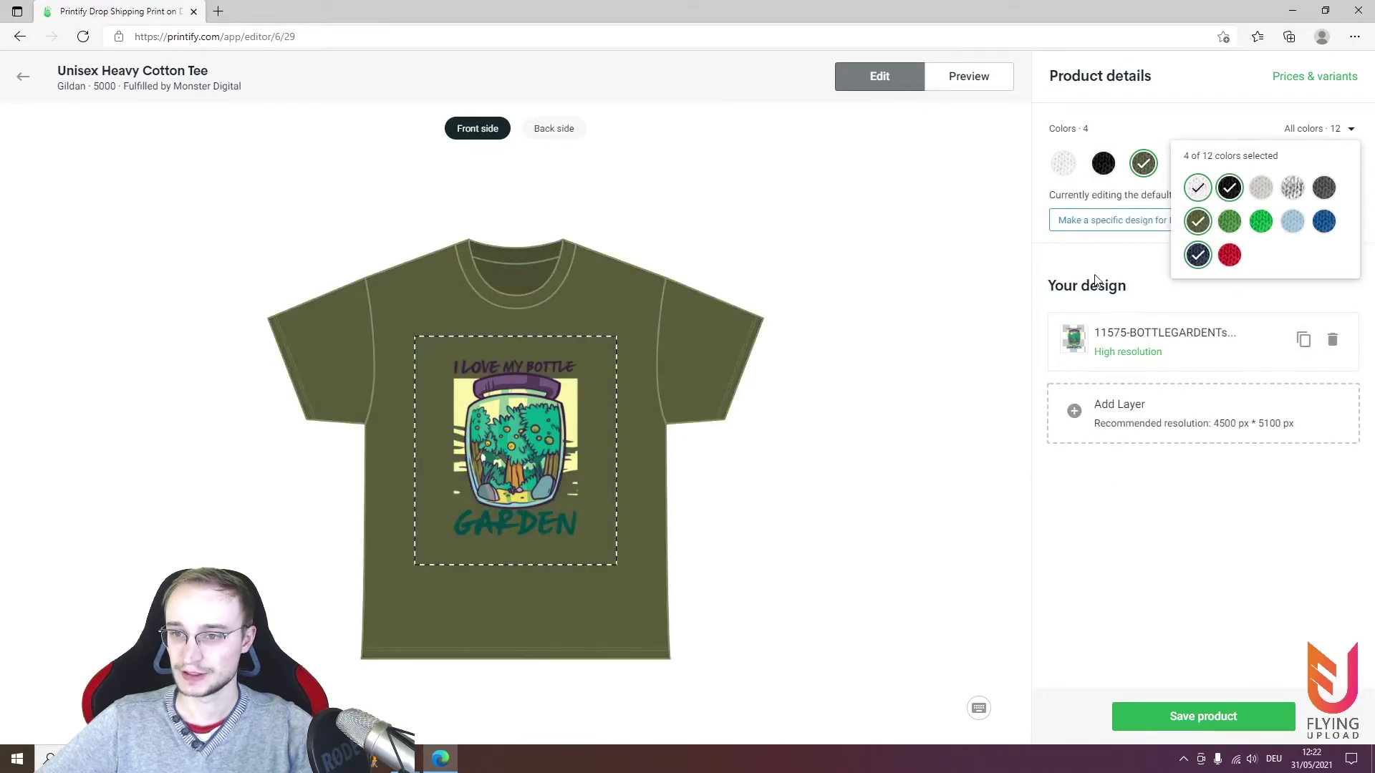
click(1197, 188)
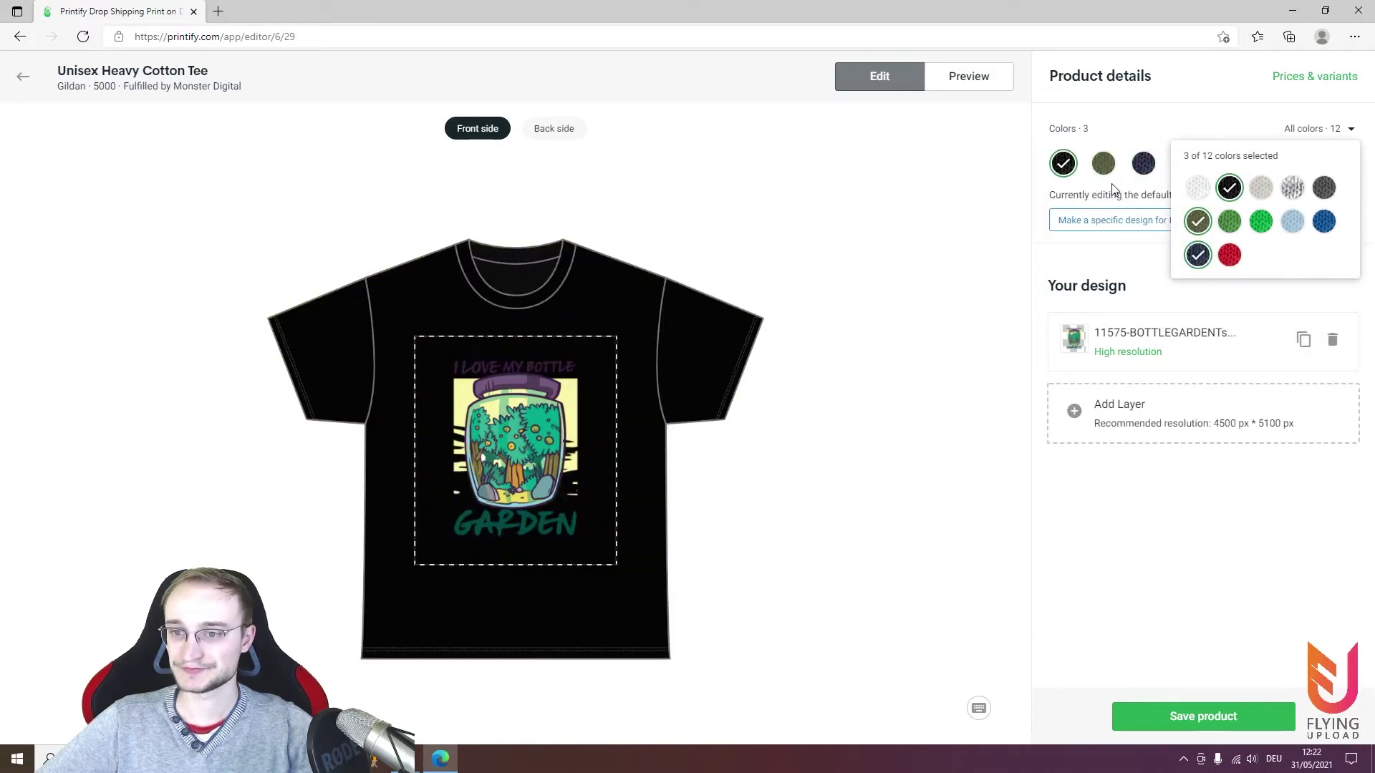
click(1332, 133)
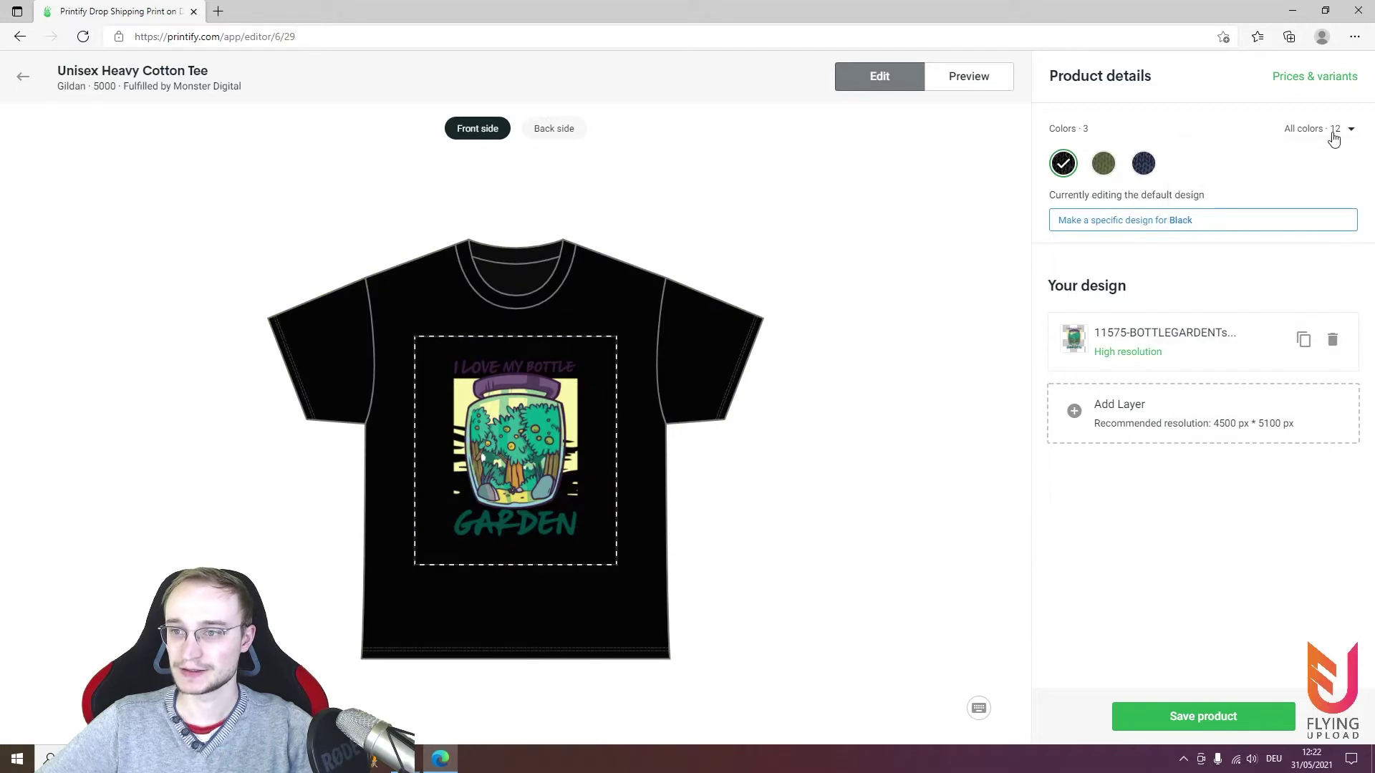
Scale the artwork down to about 92 %, align it to the top of the print area, and save the product
click(537, 436)
drag(629, 332, 618, 349)
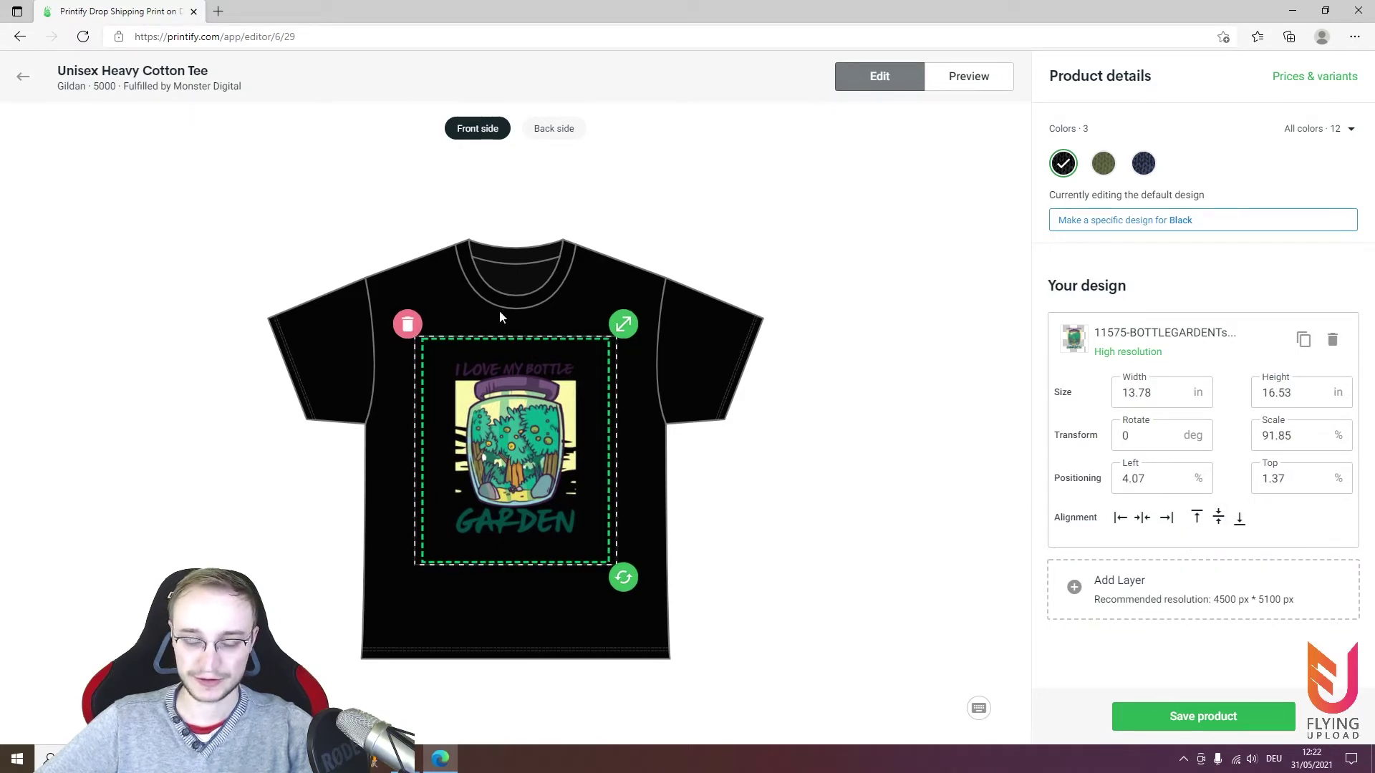
click(1196, 519)
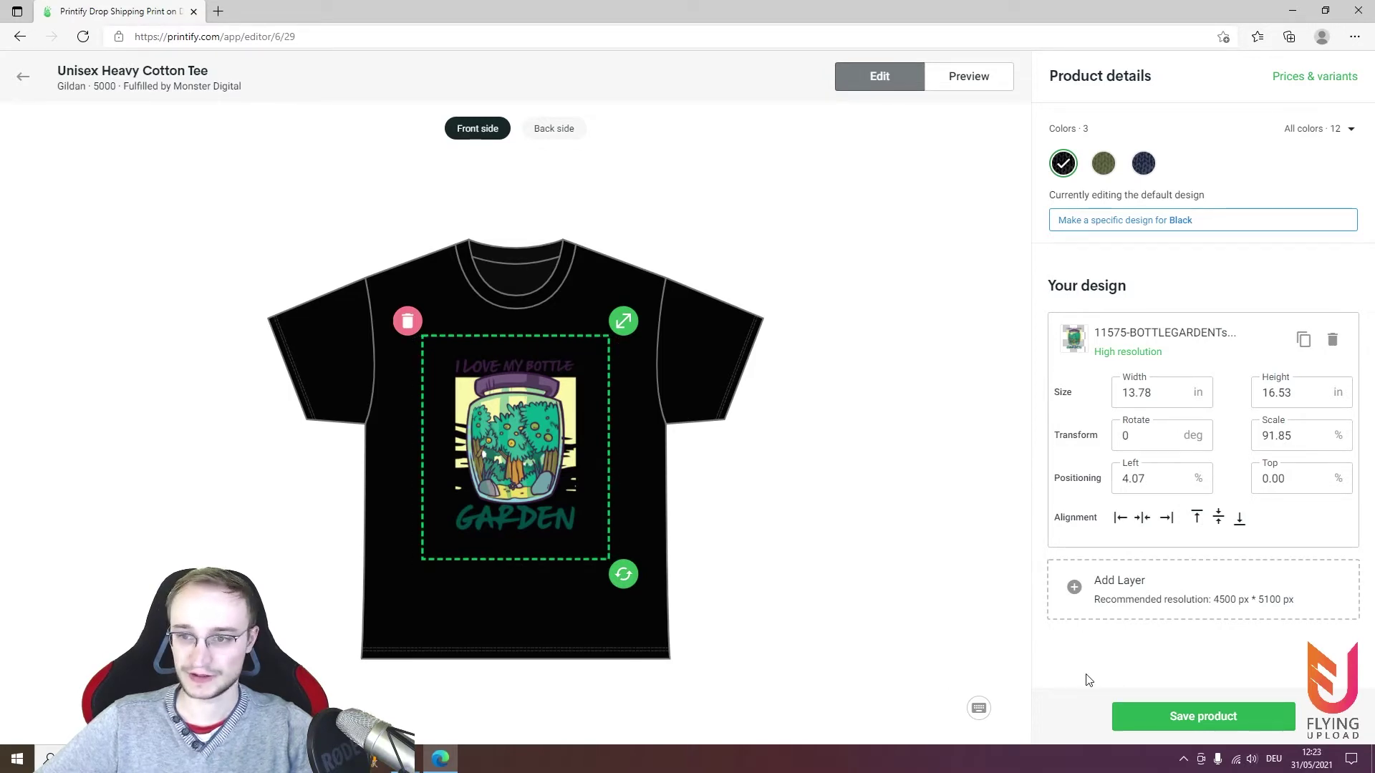
click(1206, 716)
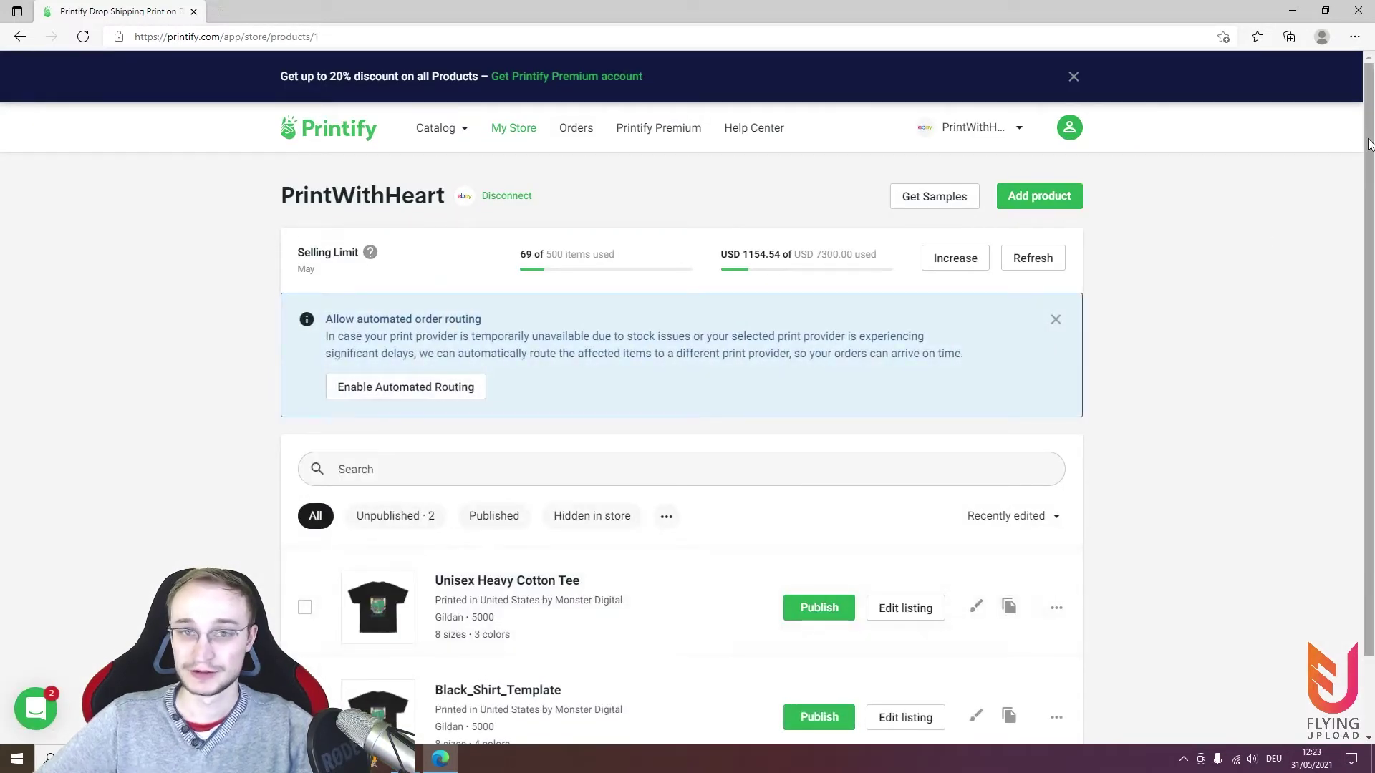
Open the Unisex Heavy Cotton Tee listing for editing and change its title to Black_Shirt
scroll(1368, 143, down, 2)
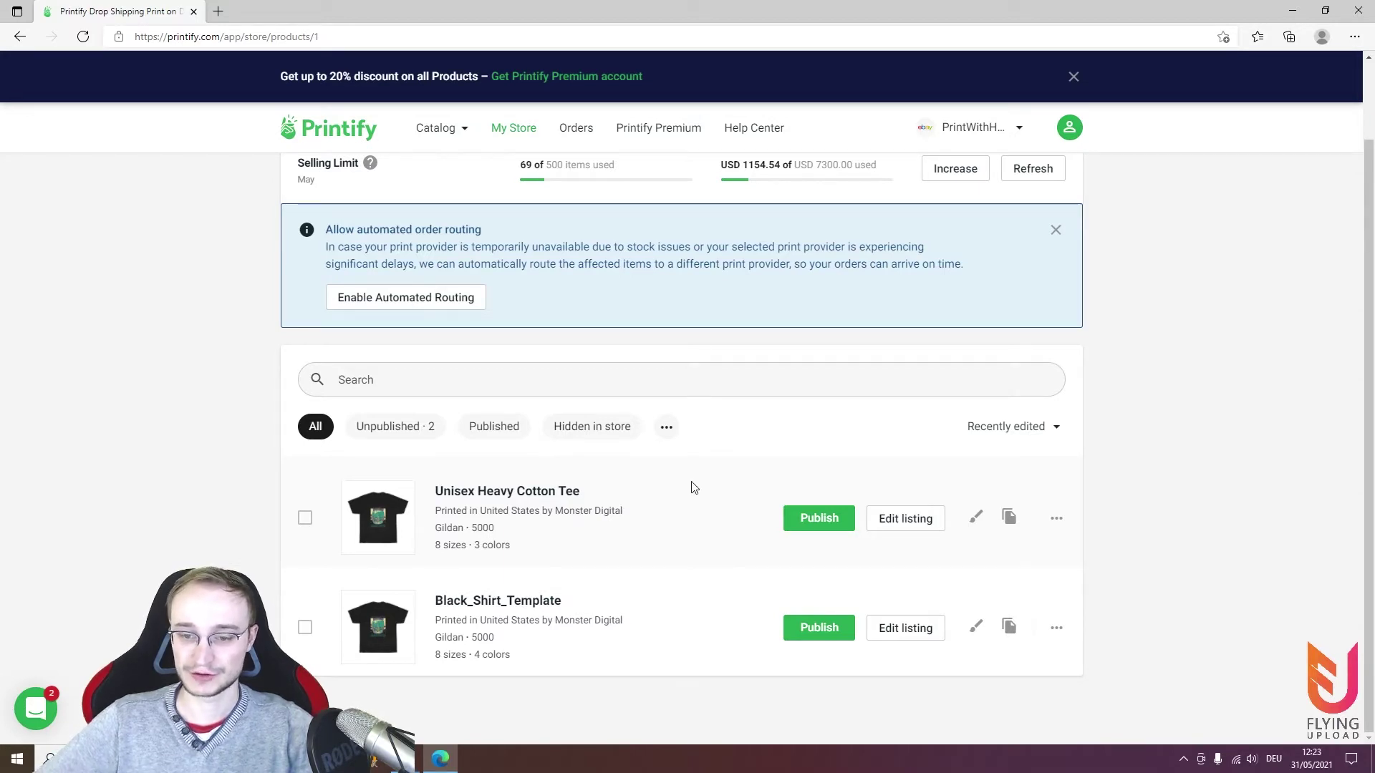
click(900, 530)
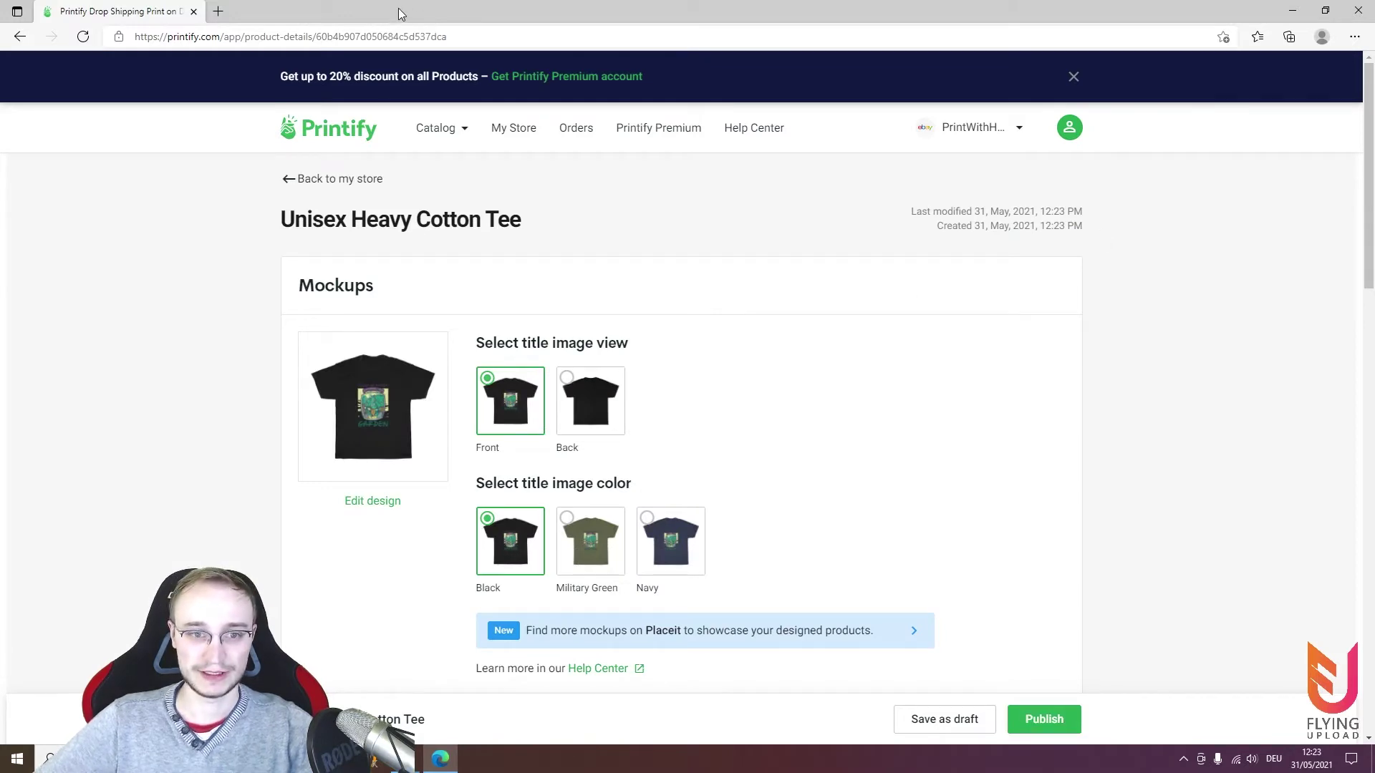
scroll(1359, 195, down, 3)
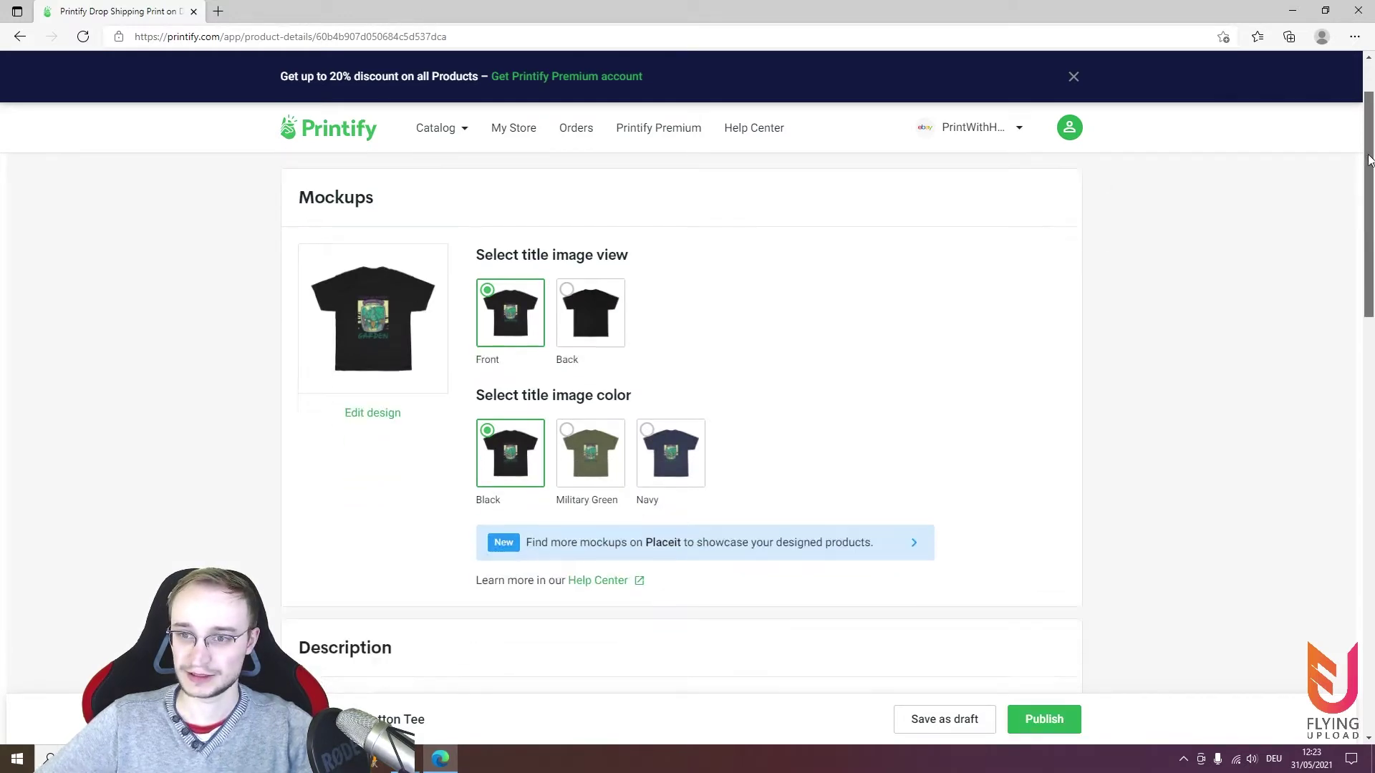
scroll(1346, 215, down, 4)
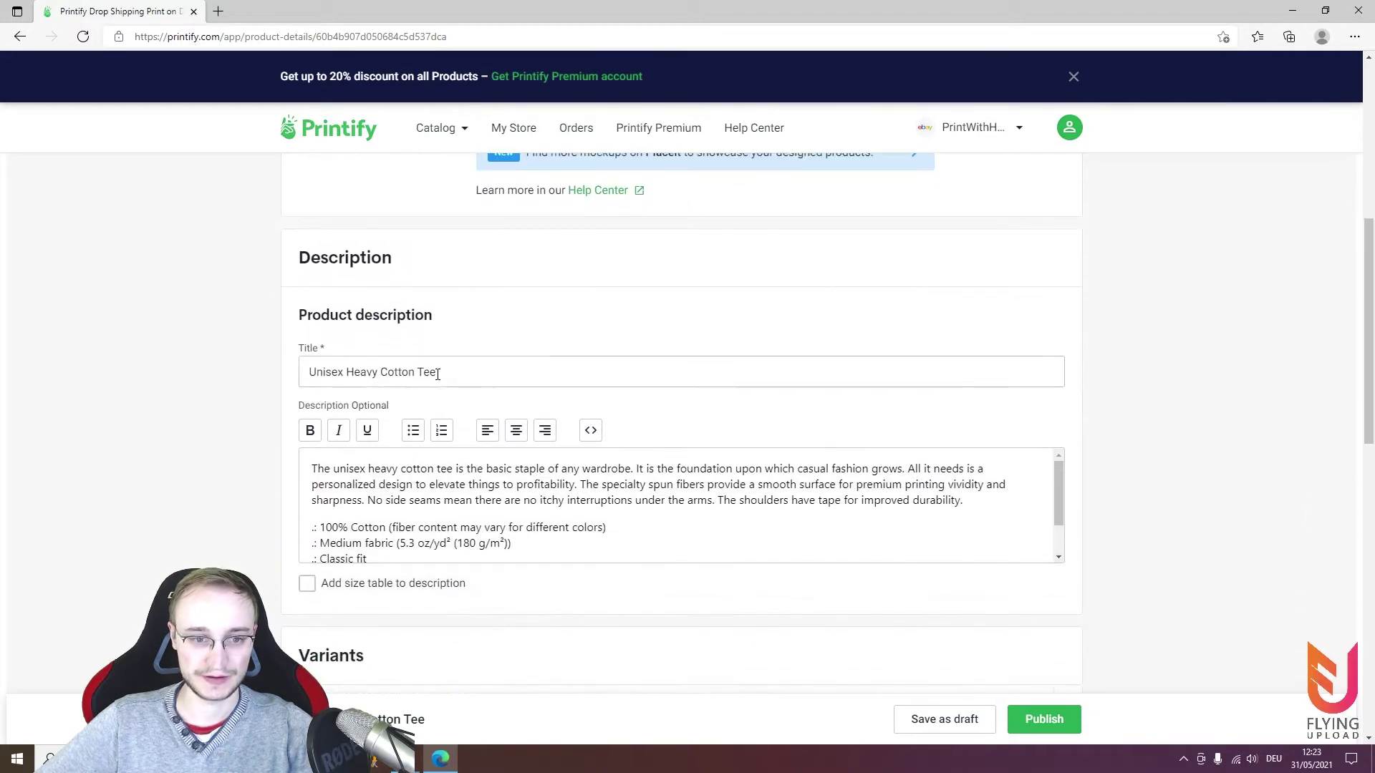
drag(468, 372, 185, 375)
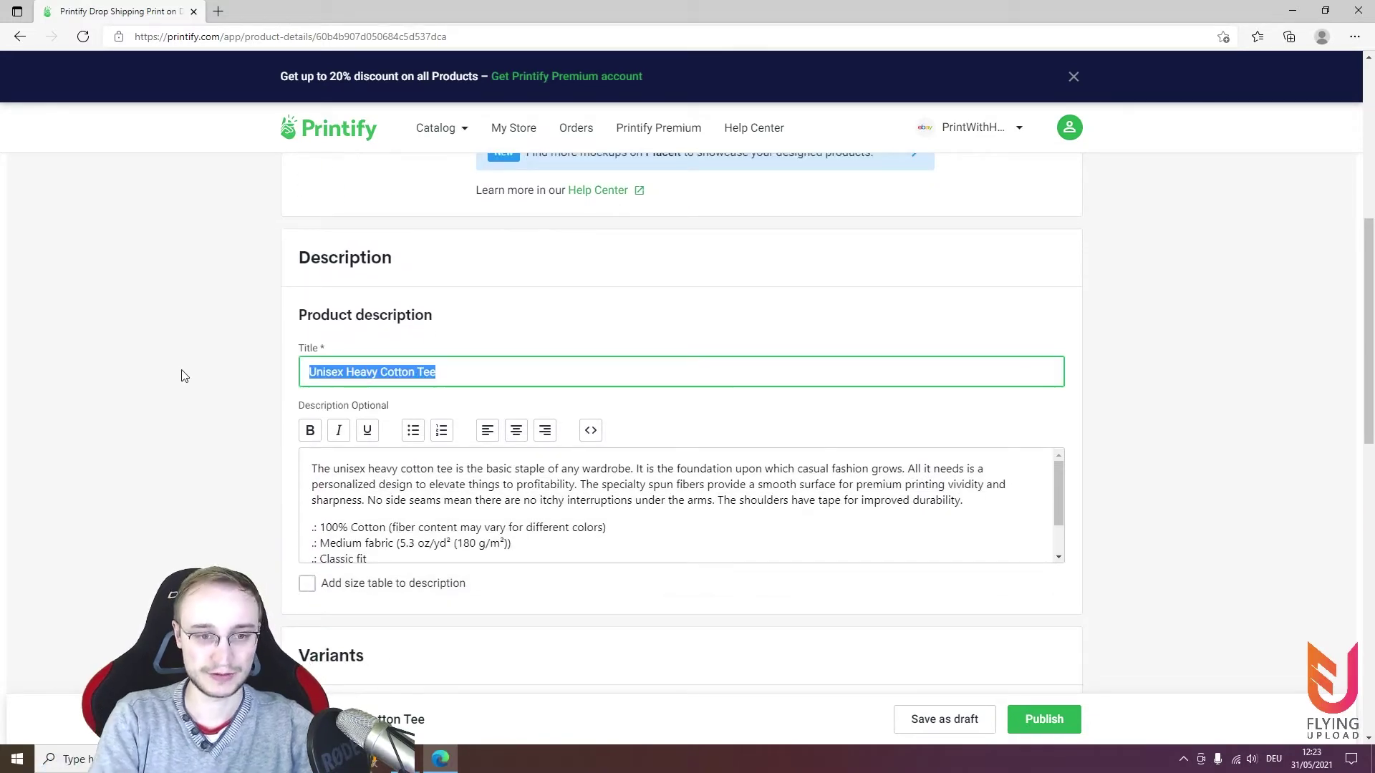
text(Black)
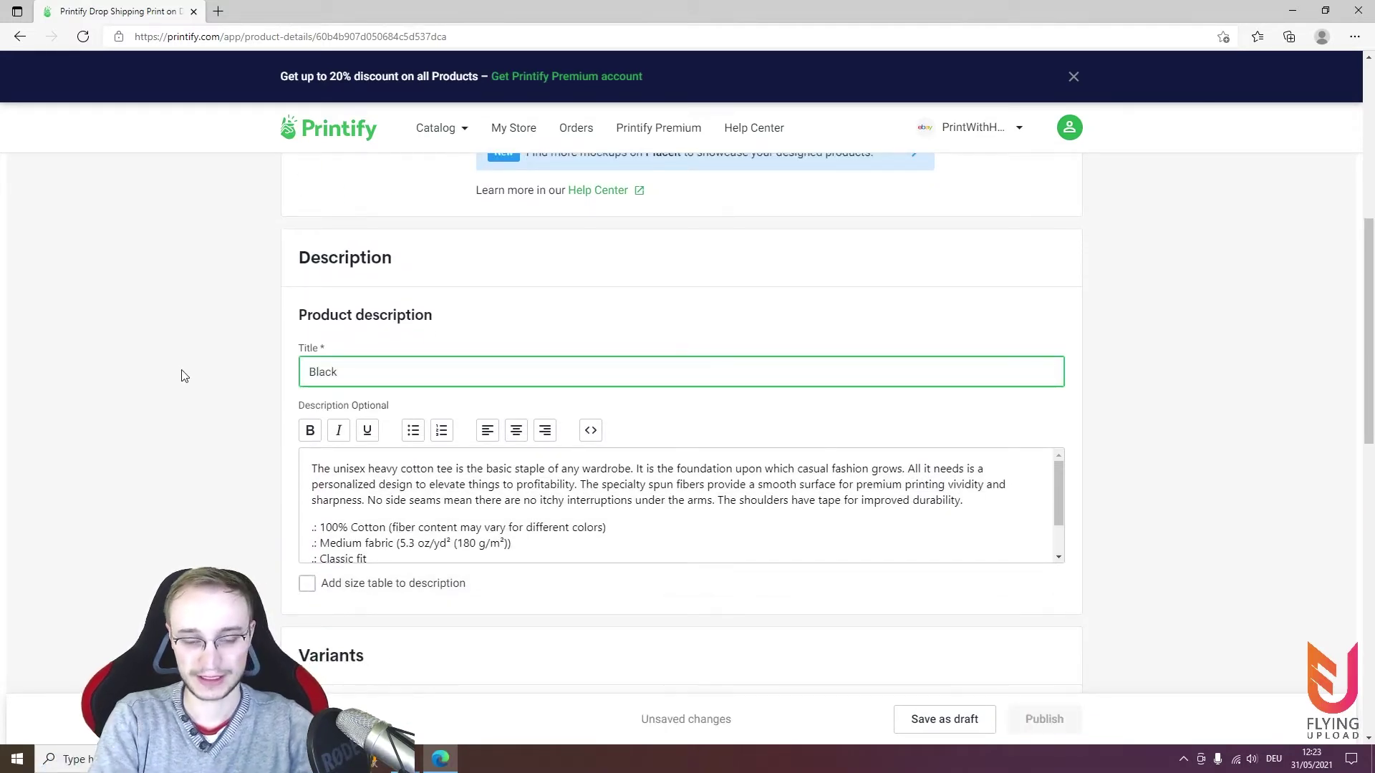
text(_Shirt)
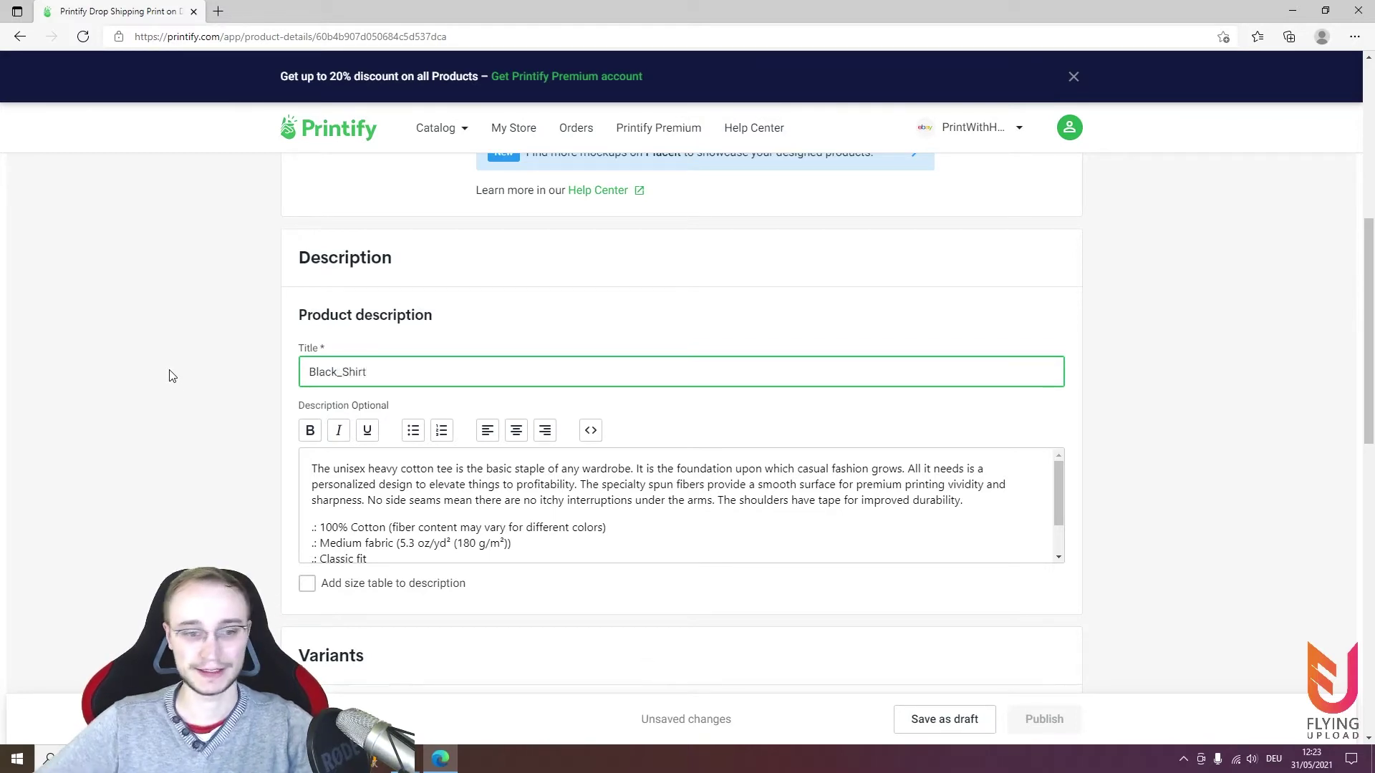
Save the Black_Shirt listing as a draft and copy its title into the Printify Template field of Flying Upload's eBay settings
scroll(184, 379, up, 3)
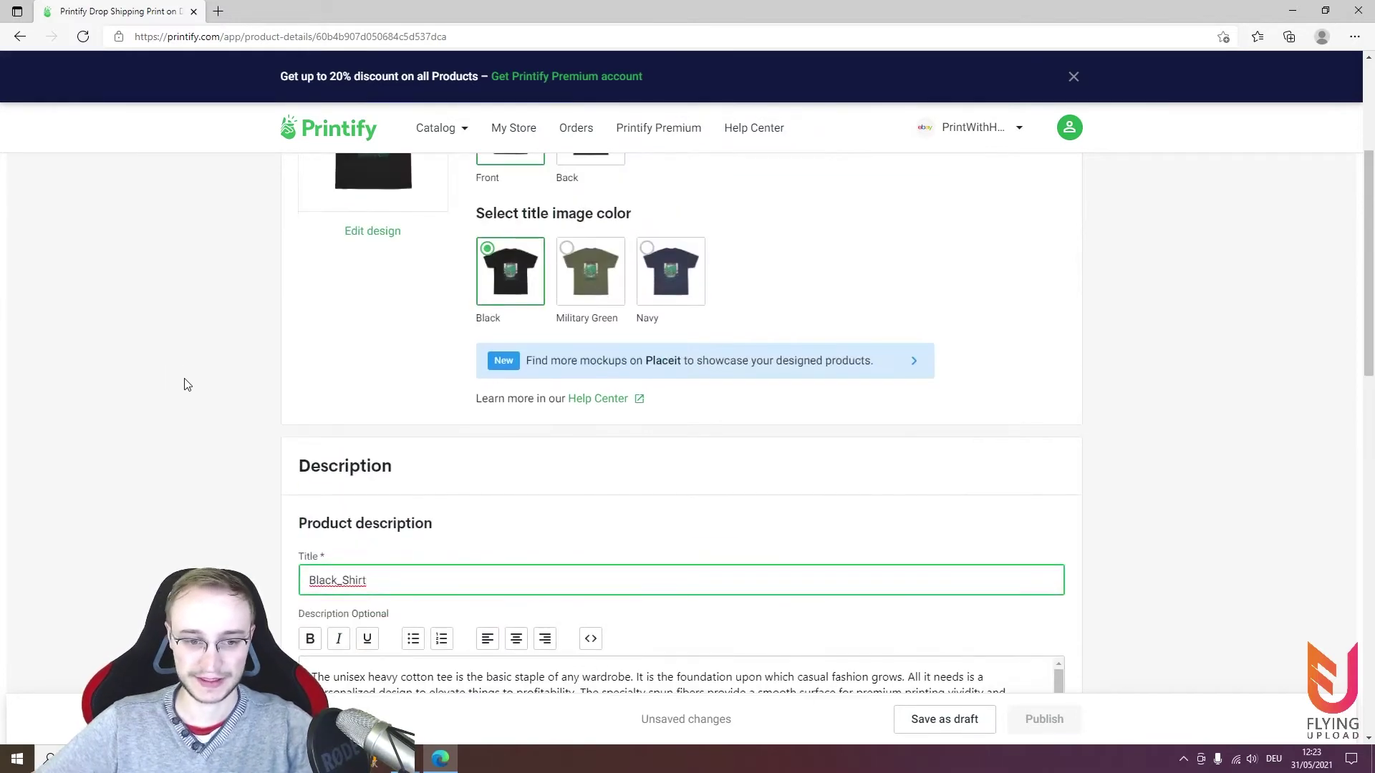
click(946, 725)
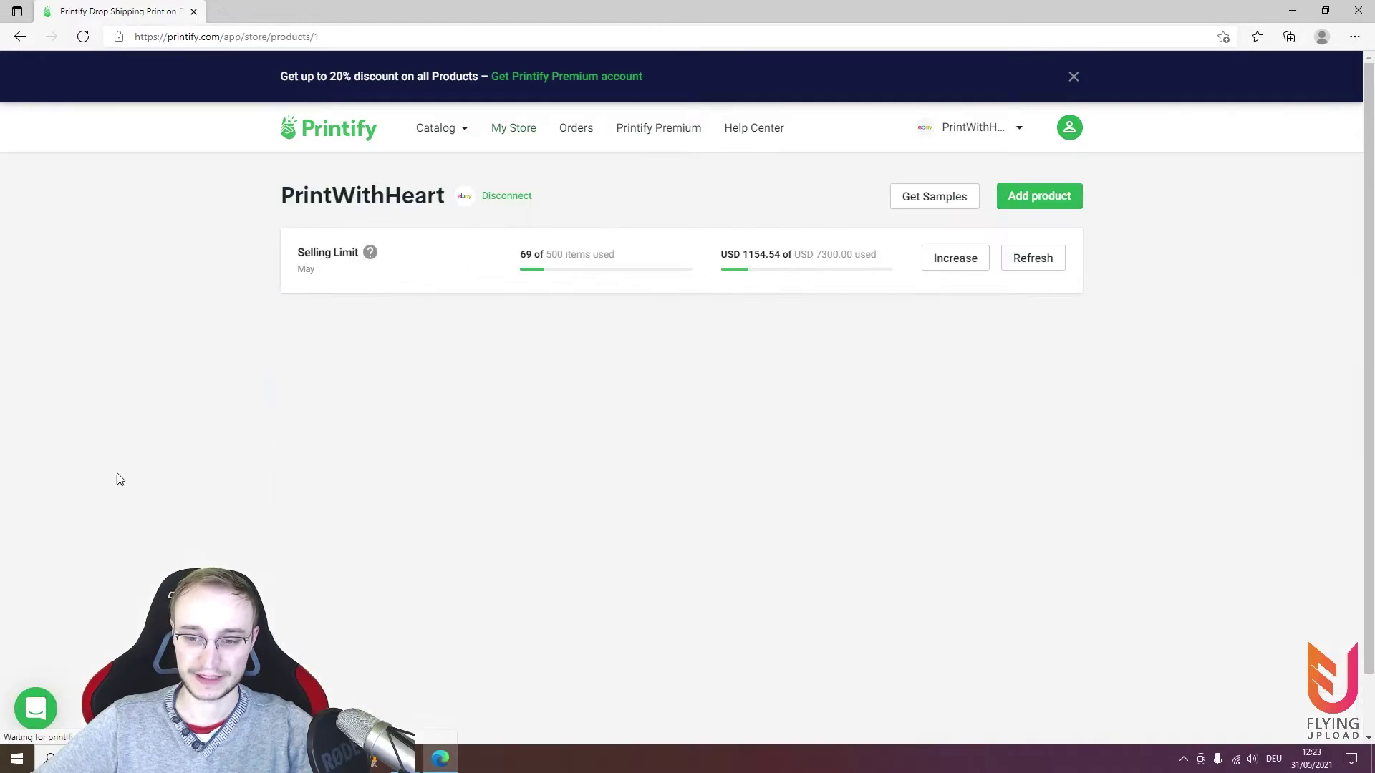
scroll(165, 393, down, 1)
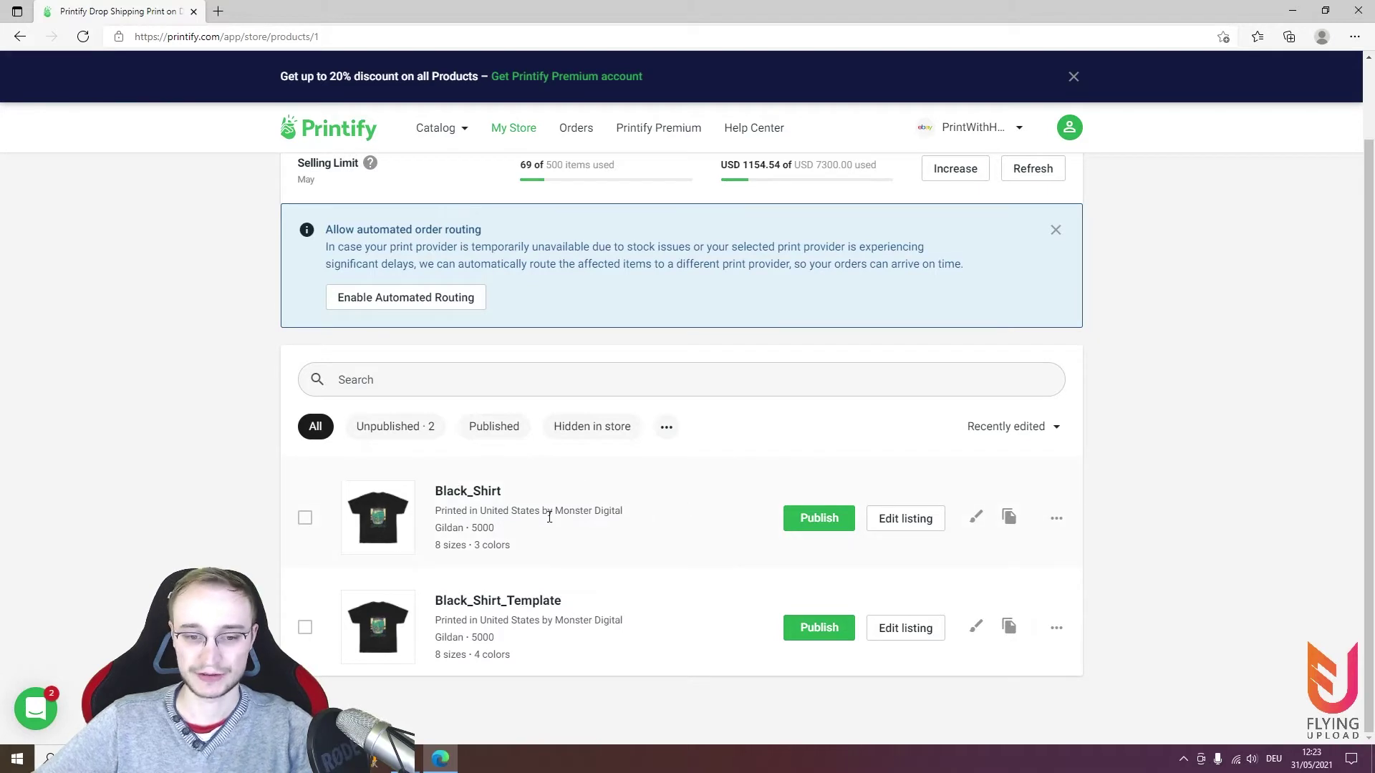
drag(501, 491, 439, 494)
key(ctrl+c)
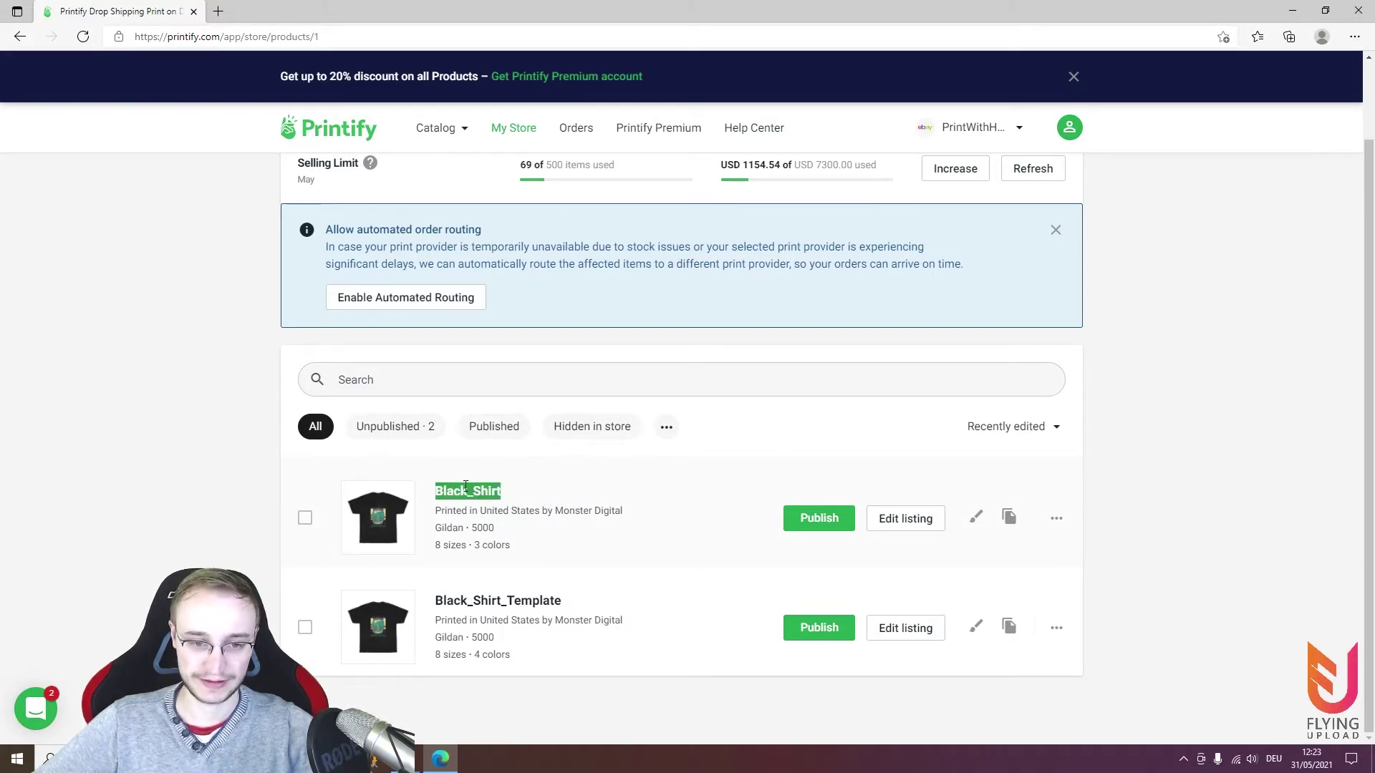
click(437, 691)
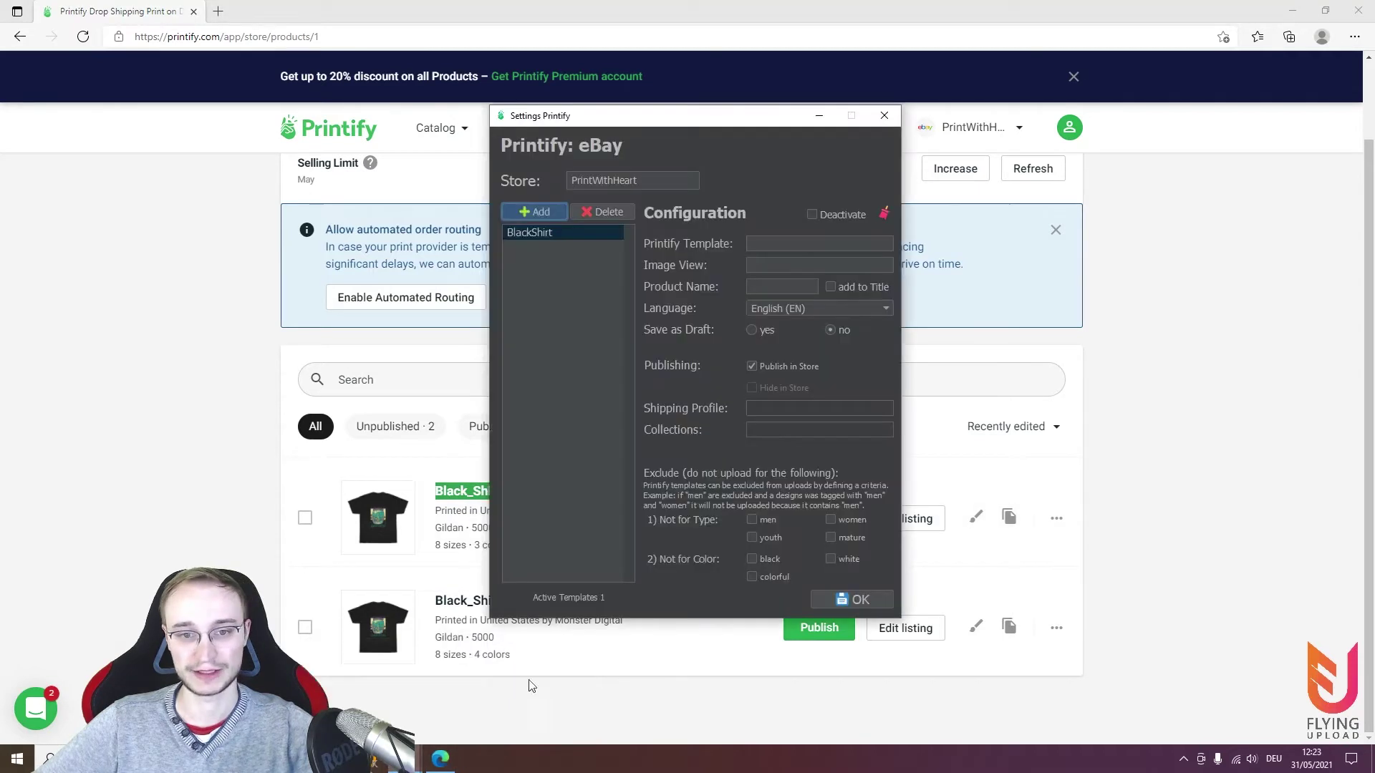
click(774, 247)
key(ctrl+v)
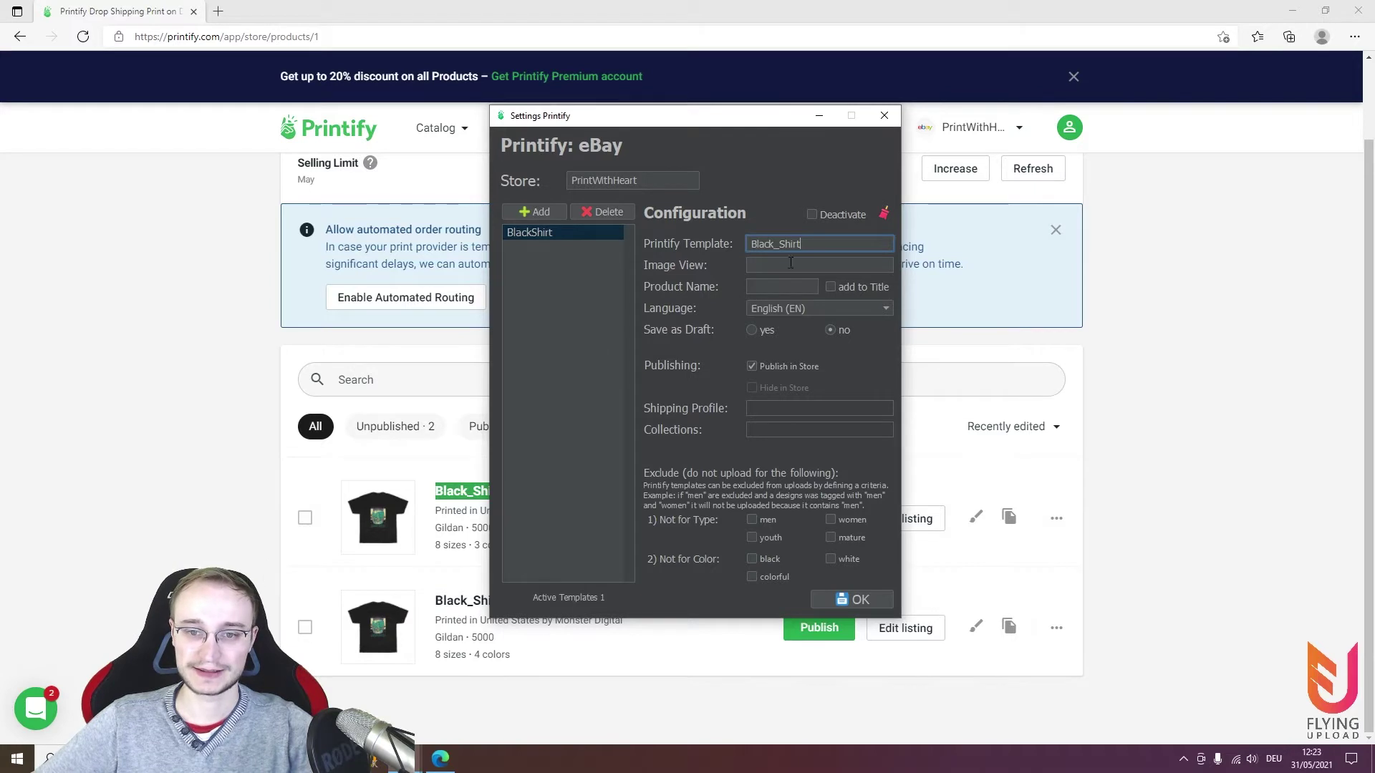
Open the Black_Shirt listing in Printify and copy the view name Front into Flying Upload's Image View field
click(440, 759)
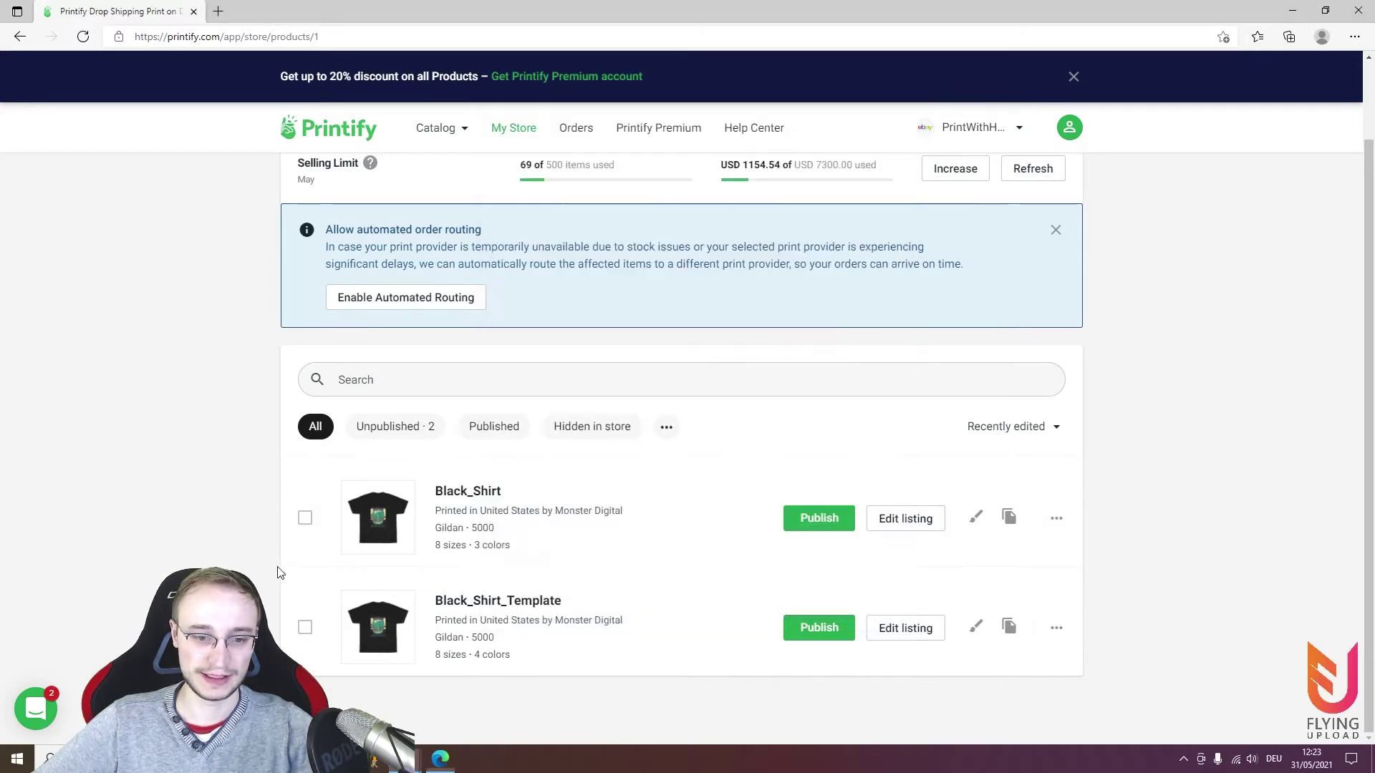
click(907, 521)
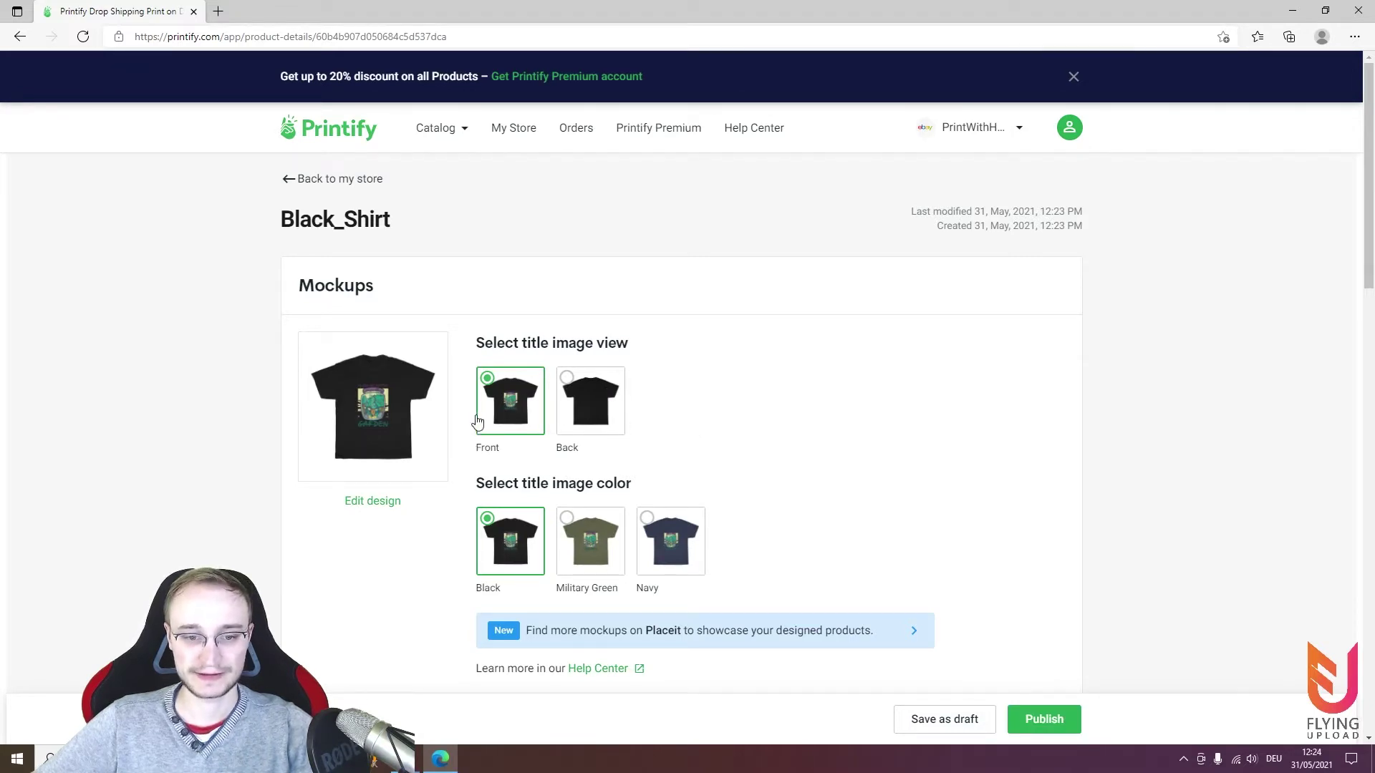
double_click(487, 448)
key(ctrl+c)
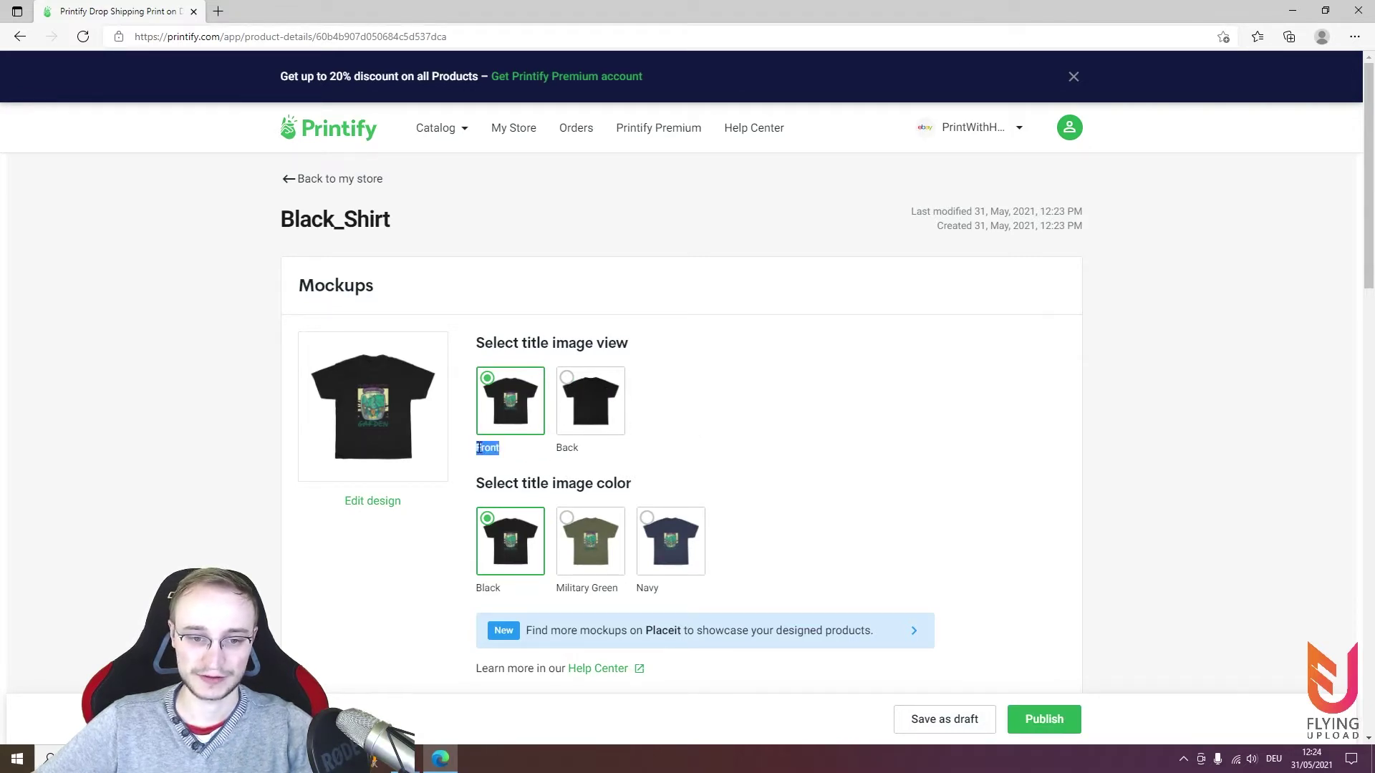
mouse_move(477, 743)
click(514, 709)
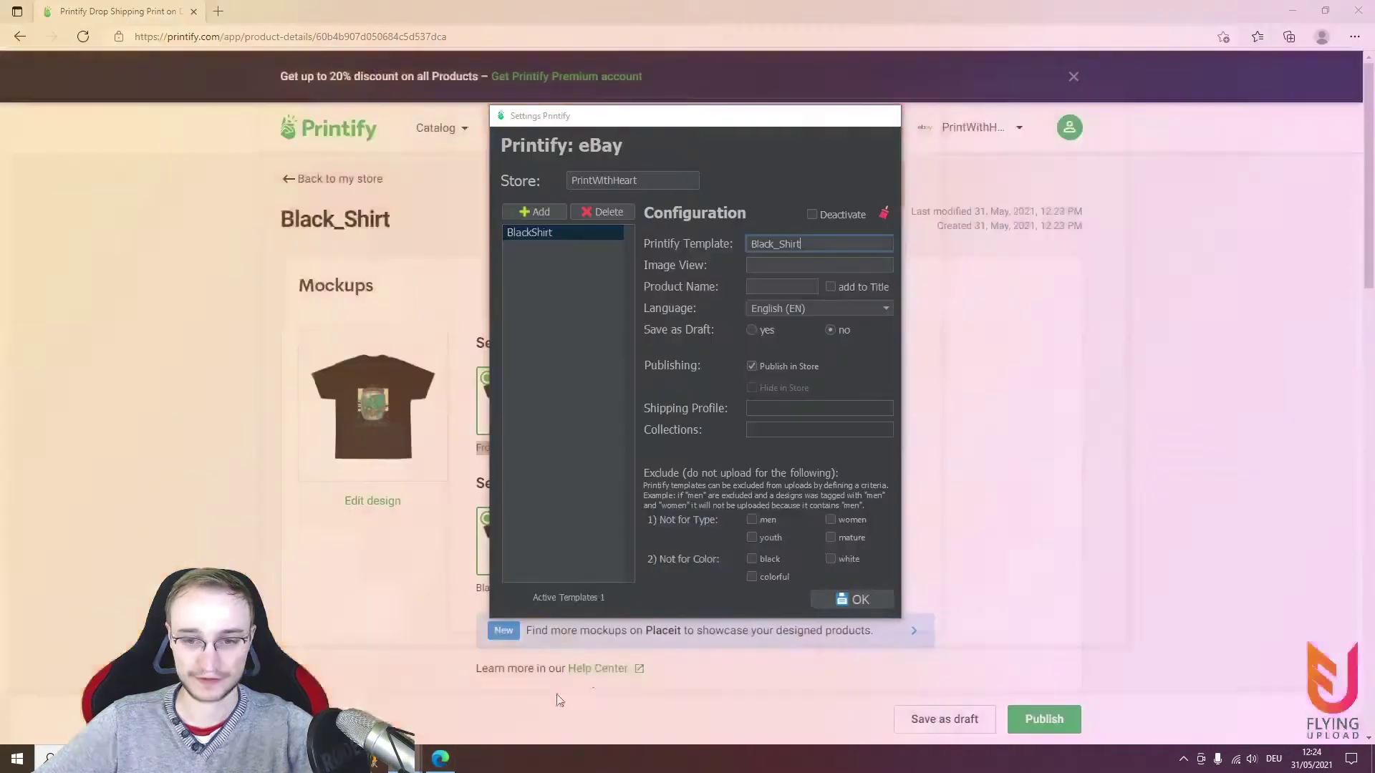
click(795, 266)
key(ctrl+v)
Set the product name to T-Shirt, added to the title, and exclude white and colorful designs from the BlackShirt template
key(Tab)
text(T)
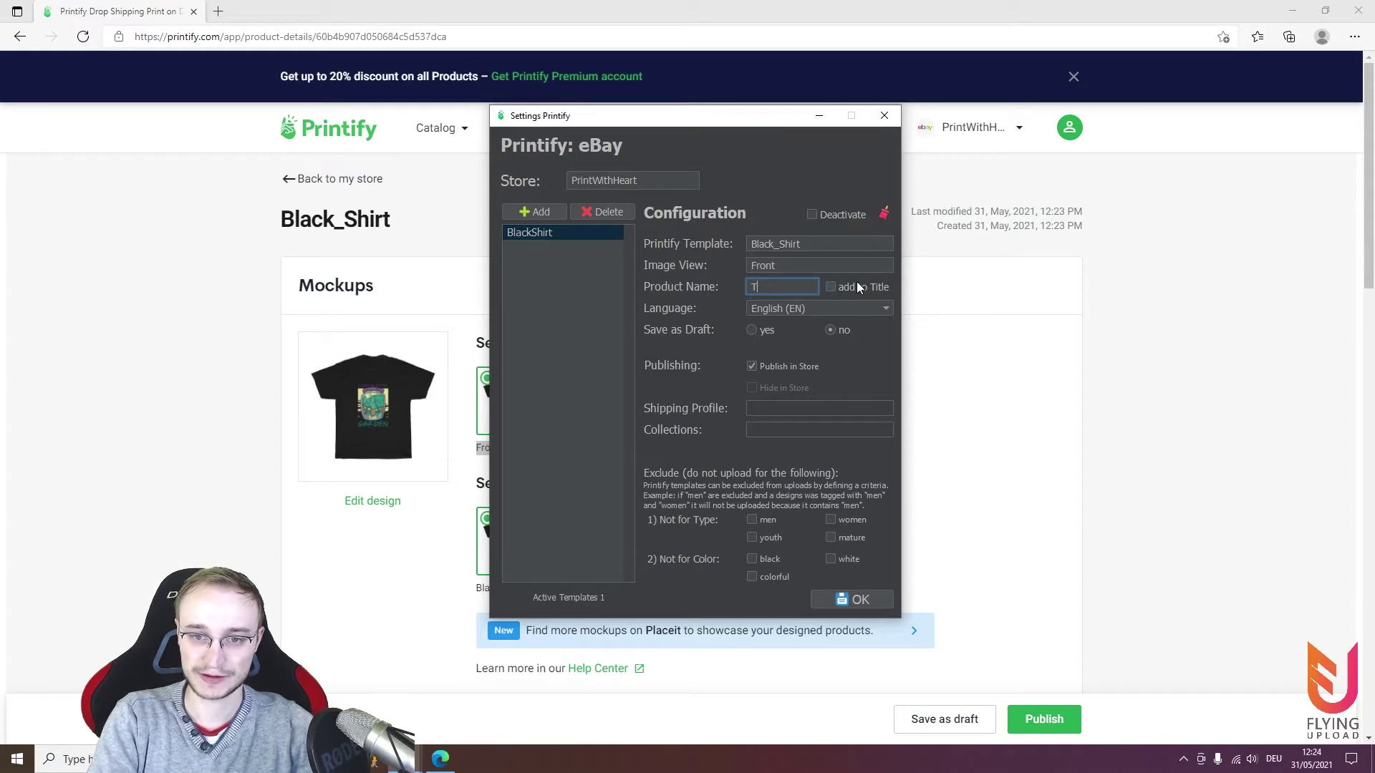
text(-Shirt)
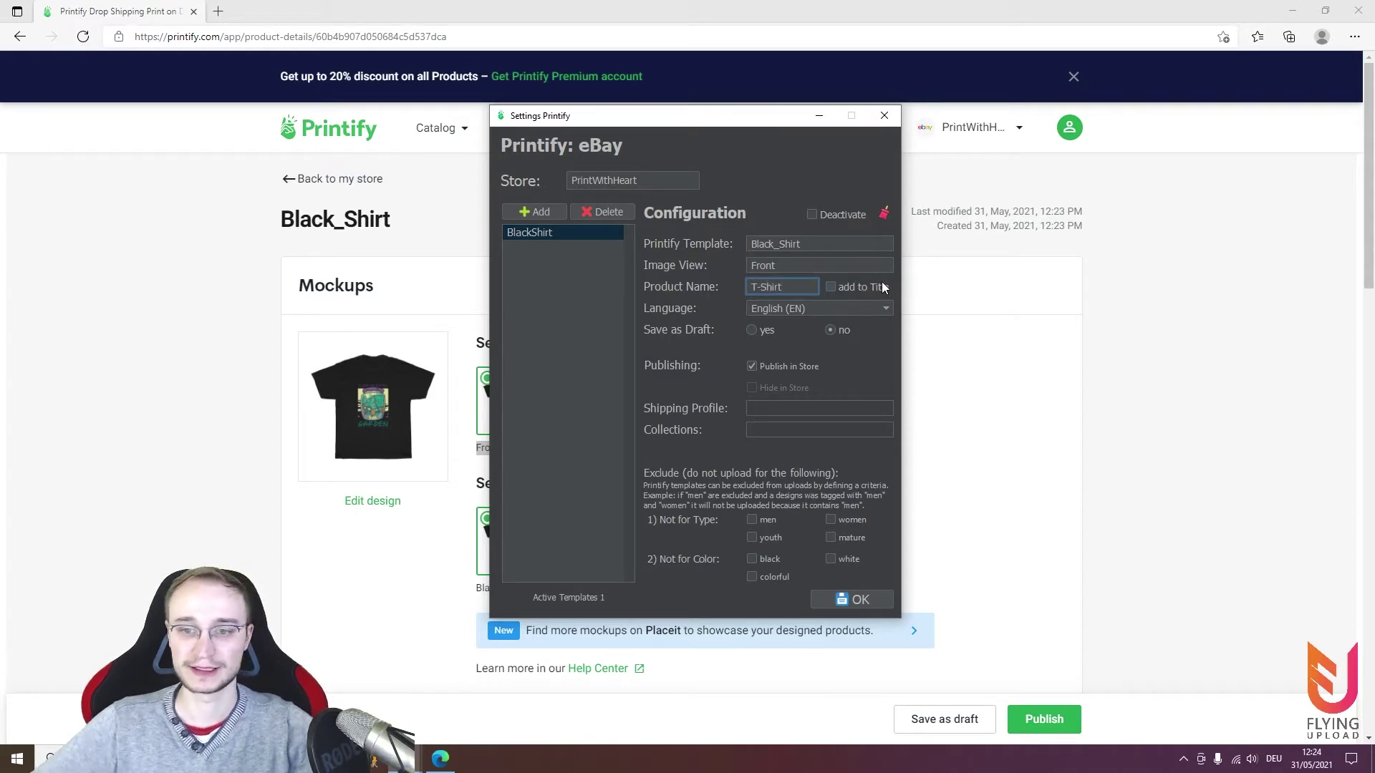
click(830, 287)
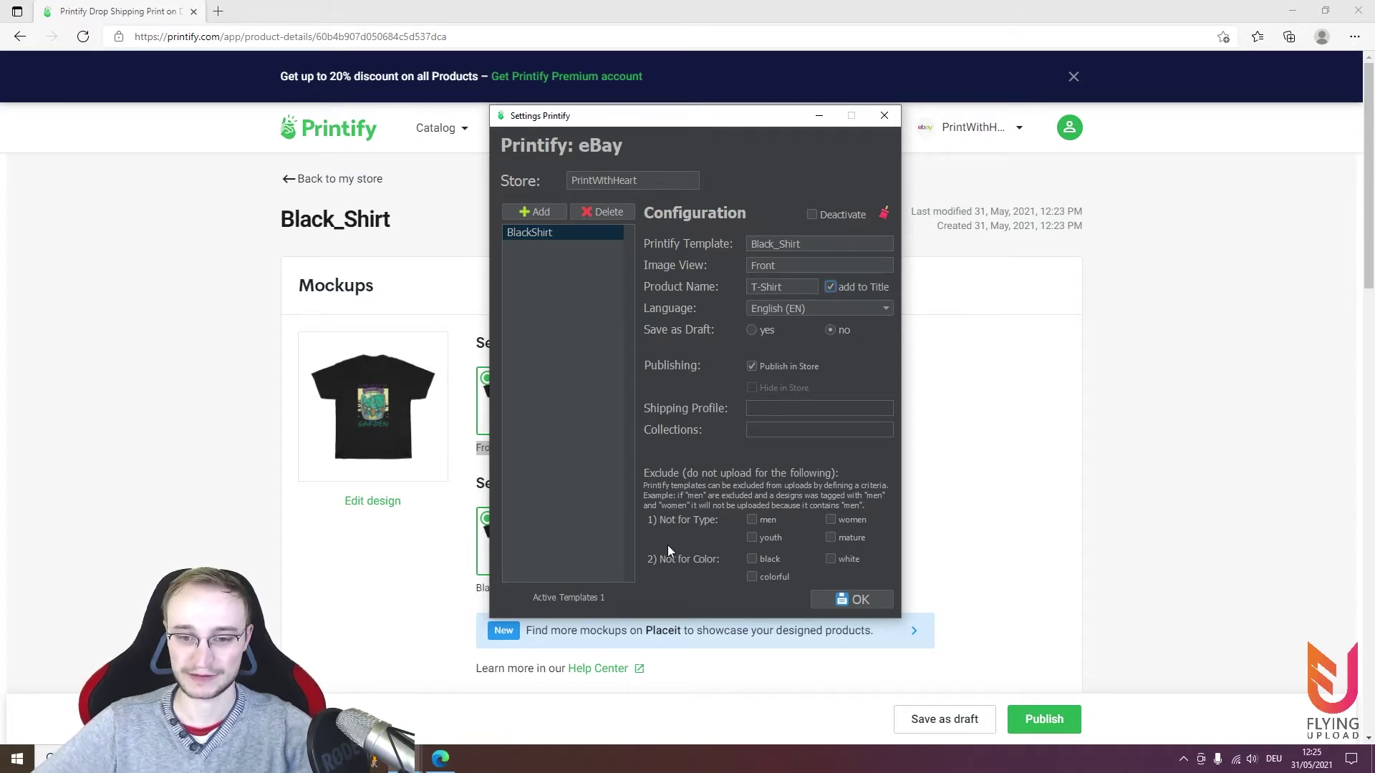
click(837, 560)
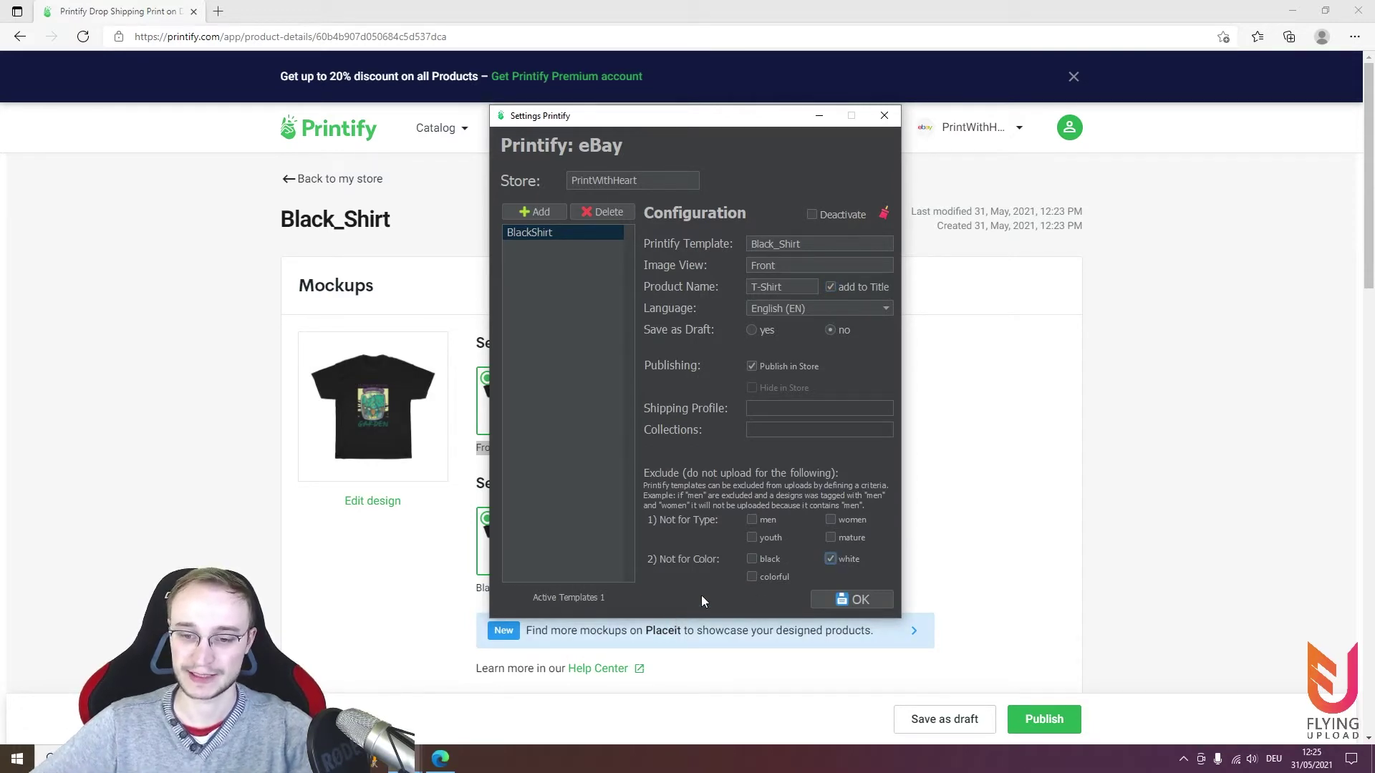
click(751, 578)
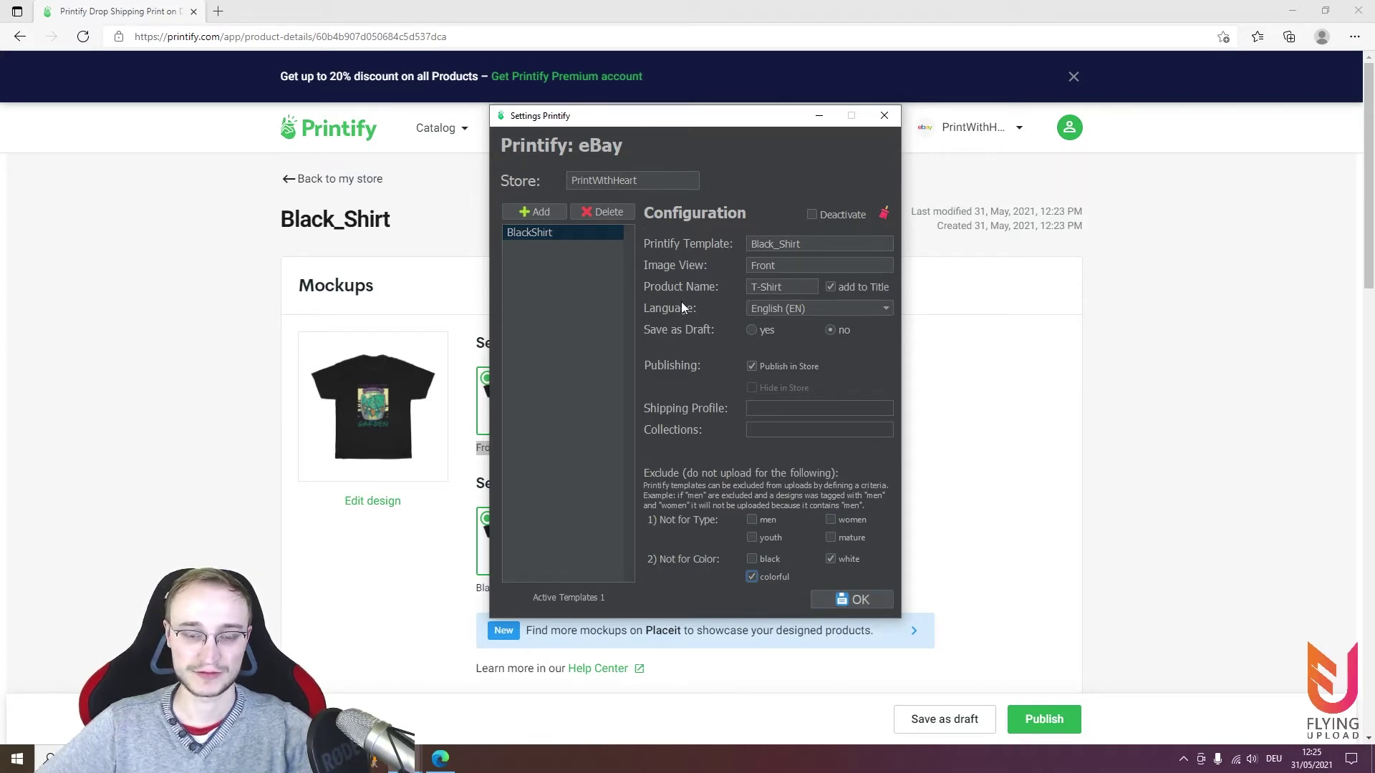
Confirm the eBay template, save the Flying Upload settings, and go to the Upload page
click(862, 599)
click(525, 289)
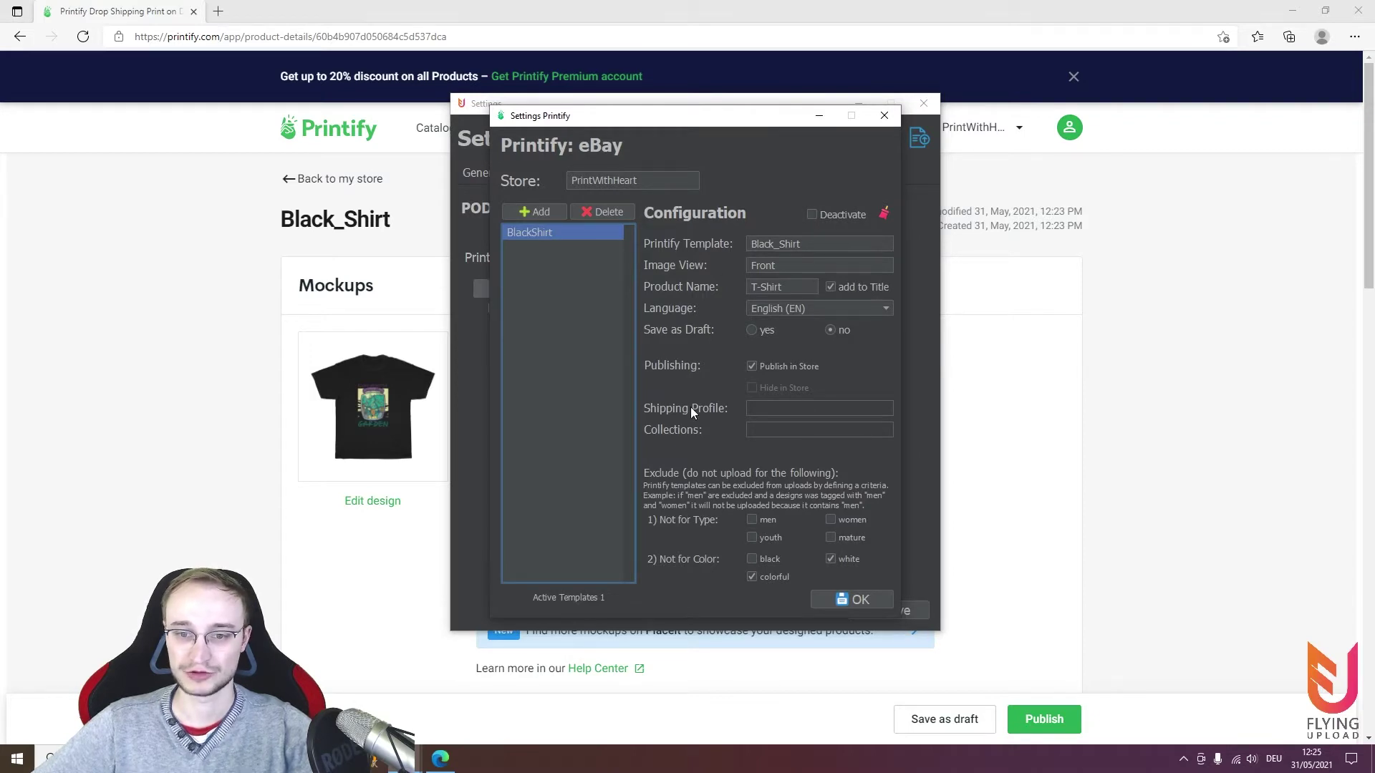
click(853, 599)
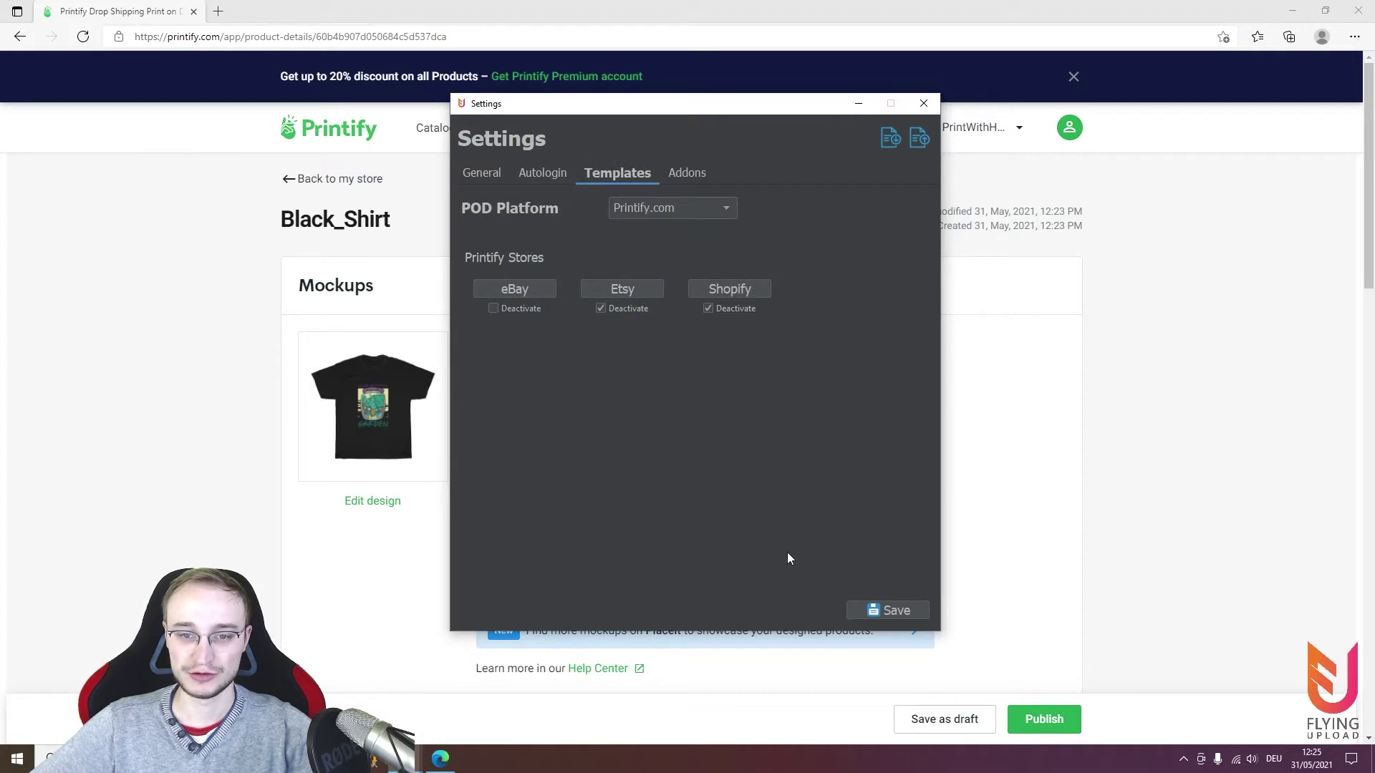
click(878, 610)
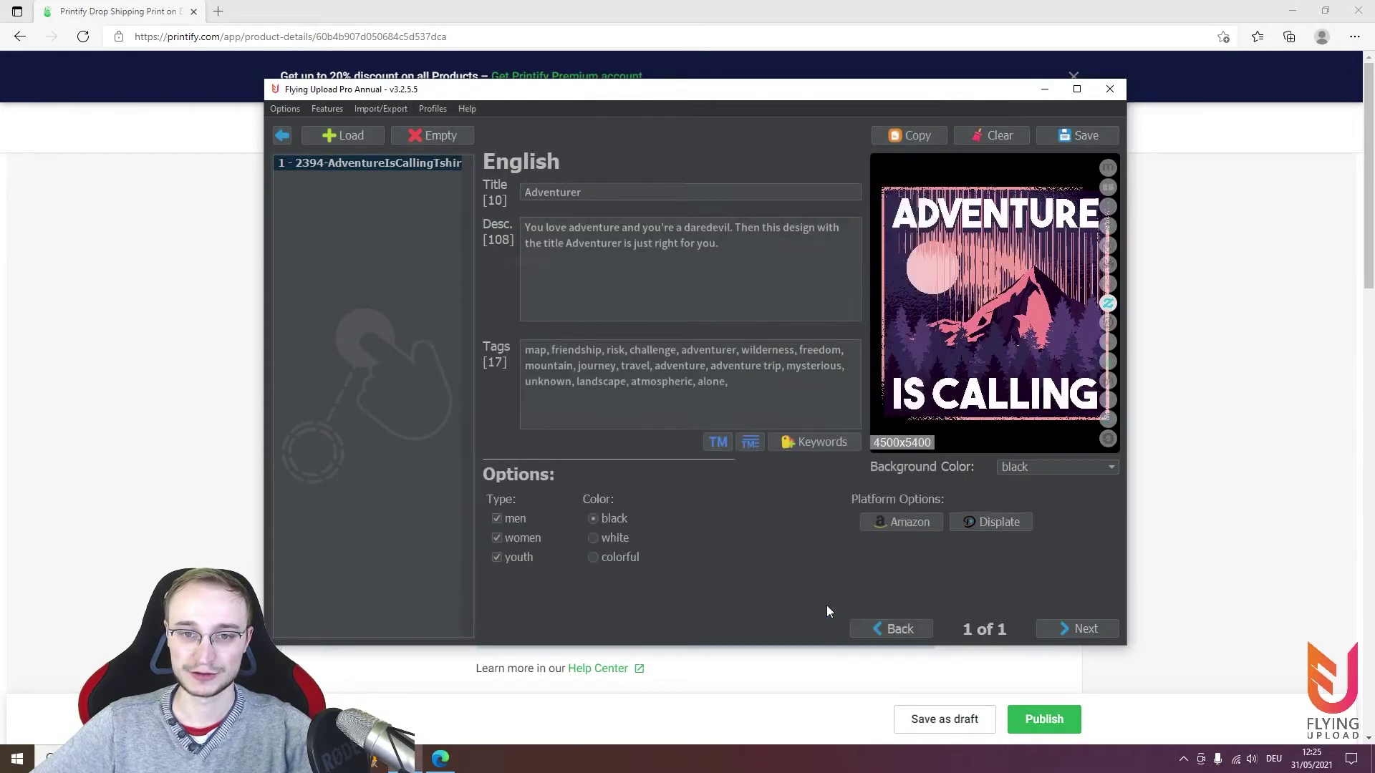
click(283, 132)
click(839, 405)
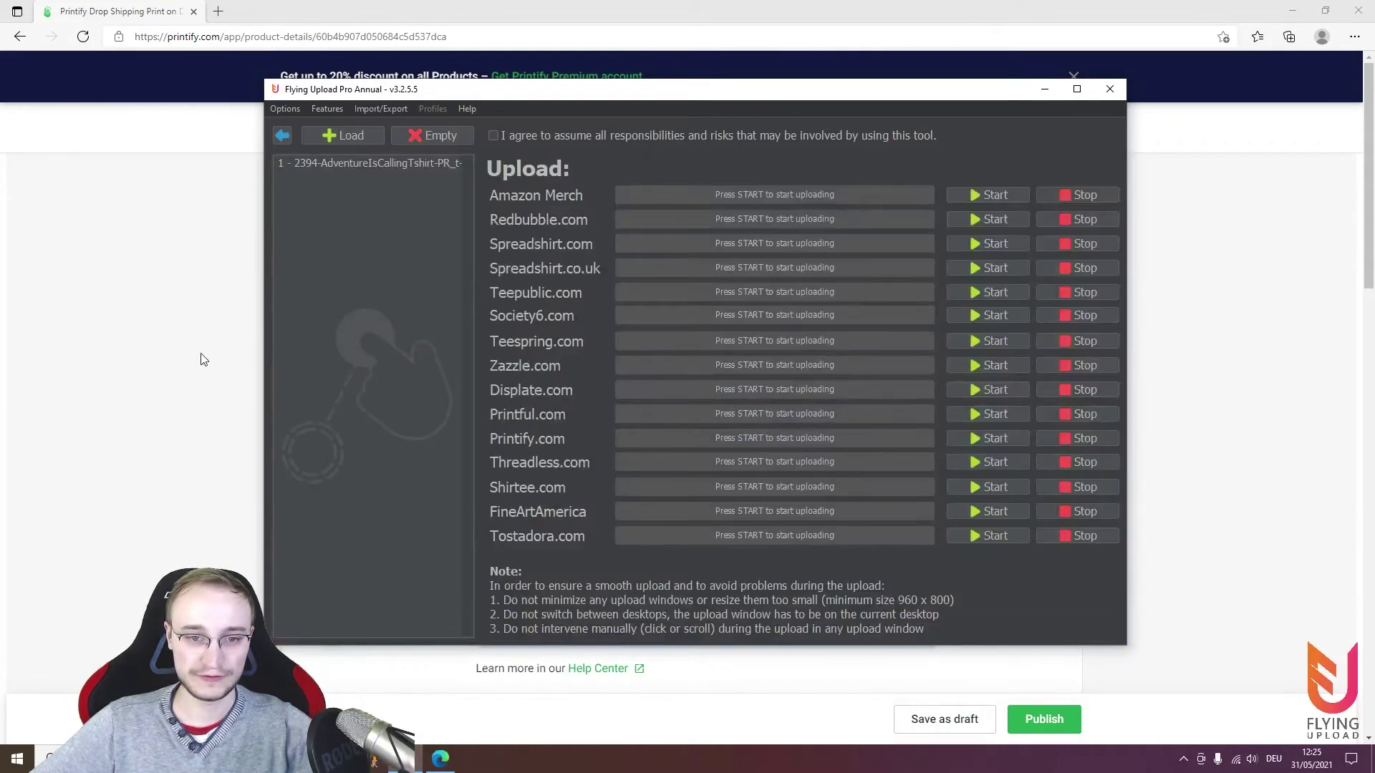
In Printify, try the Back view as Black_Shirt's title image and switch it back to Front
click(188, 379)
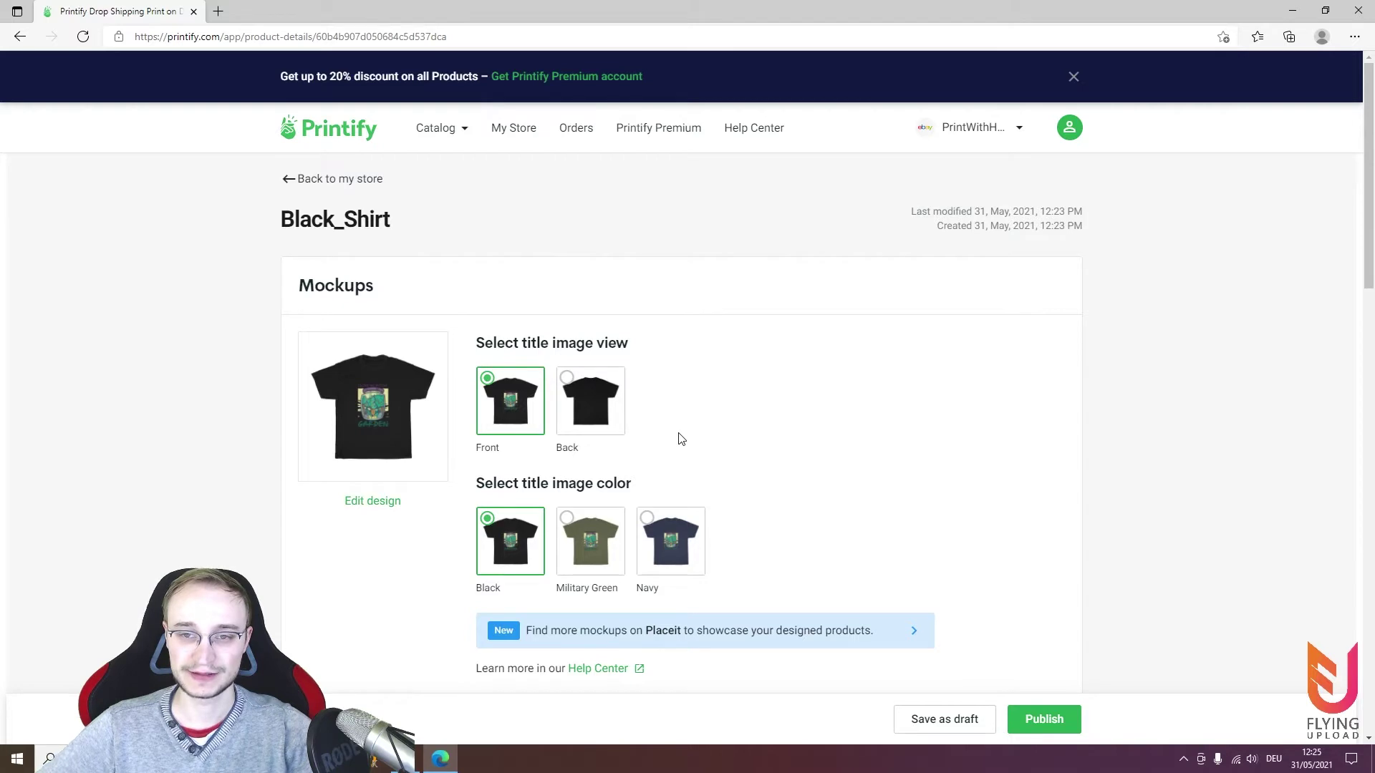
click(600, 401)
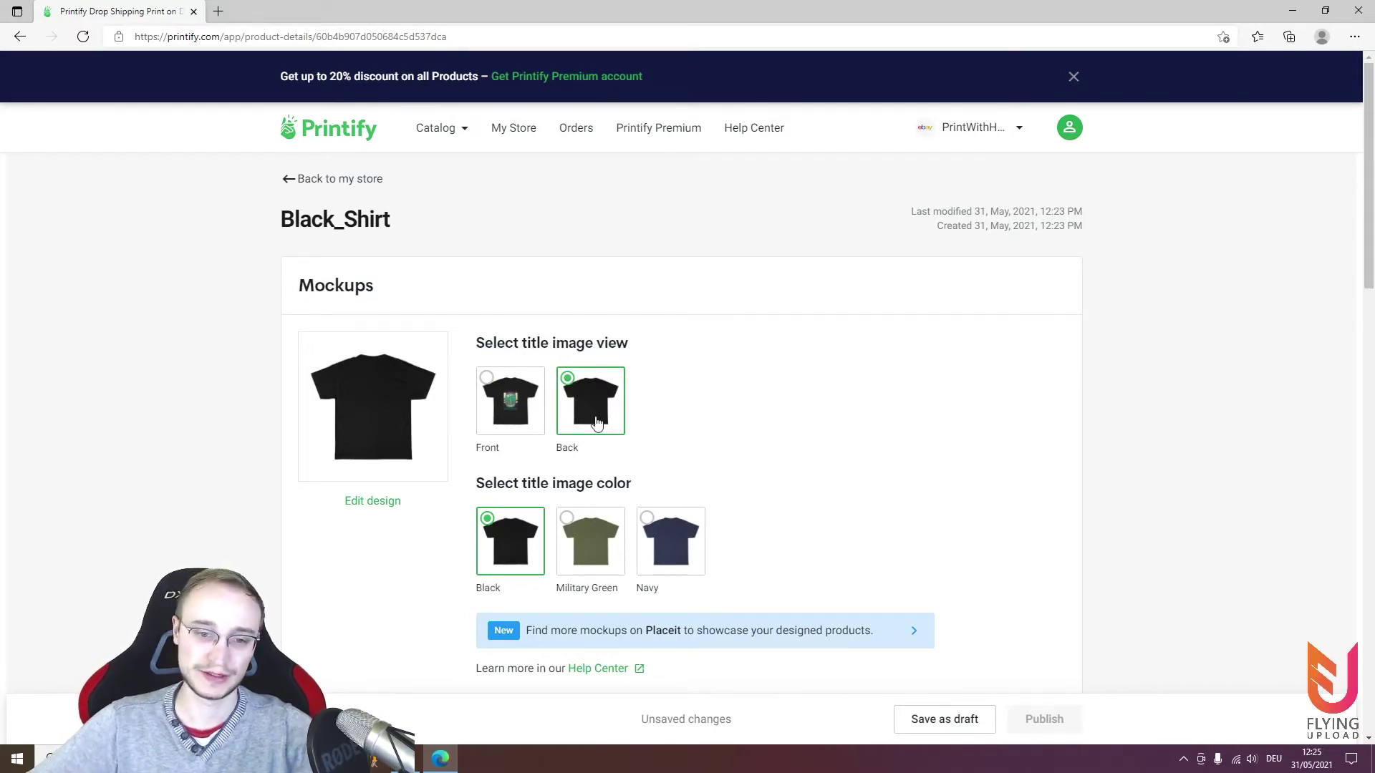
click(480, 391)
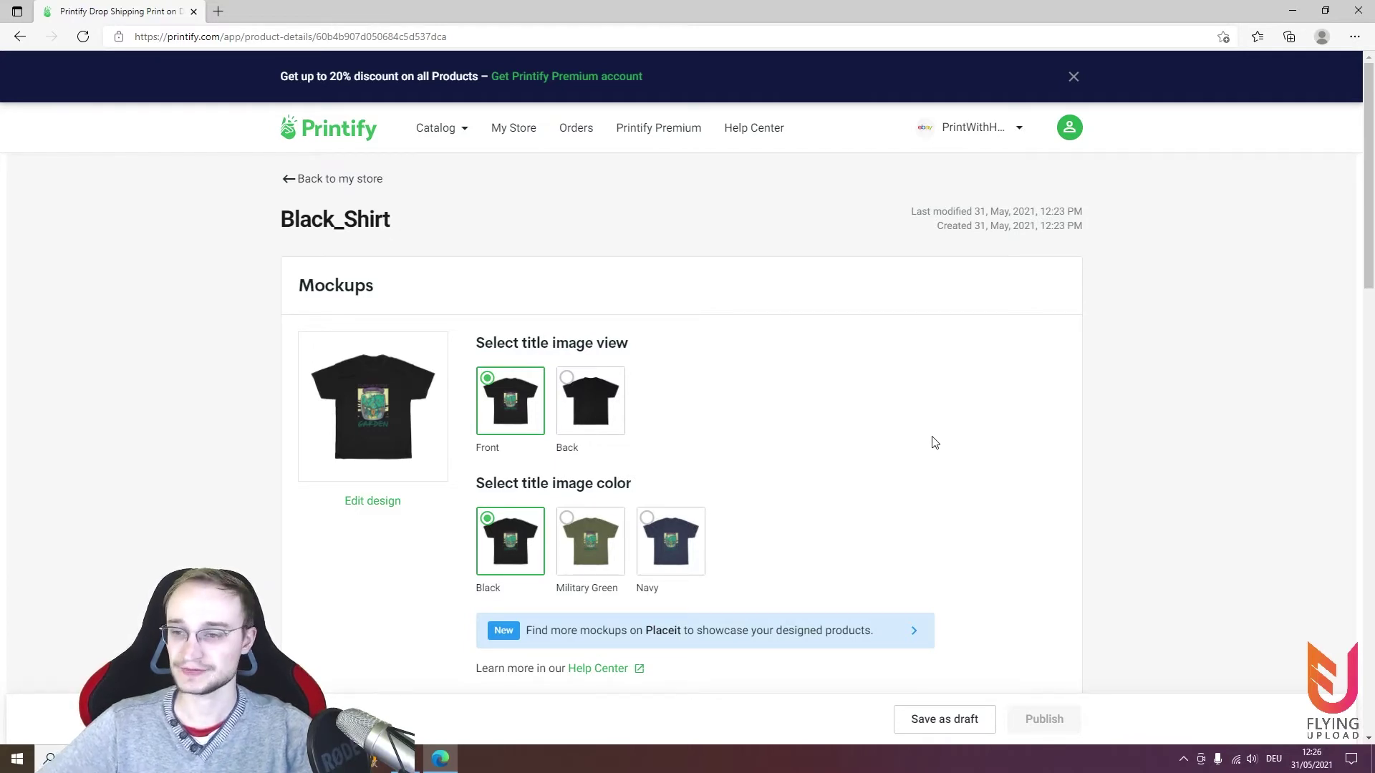
Set the retail price of all Black_Shirt variants to USD 19.95 and save the listing as a draft
drag(1370, 106, 1336, 421)
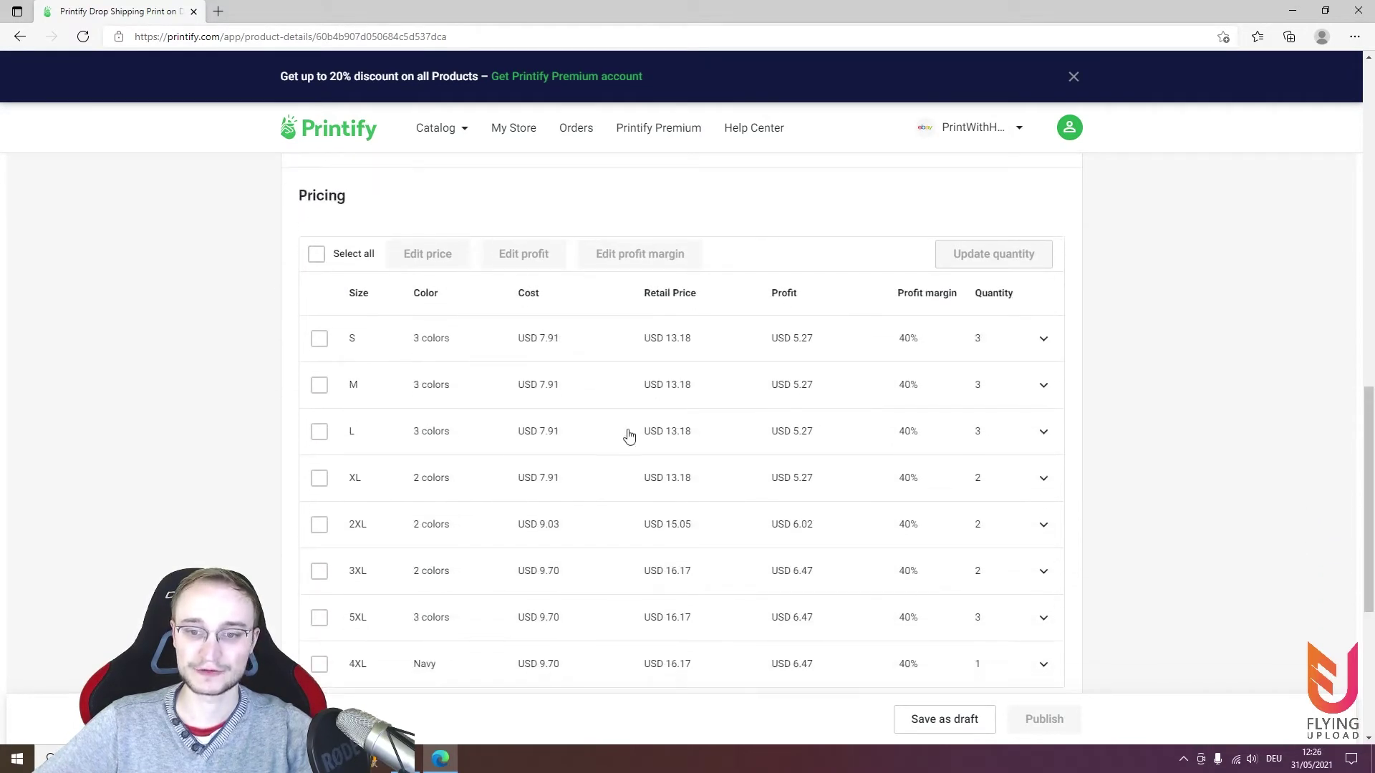
click(317, 255)
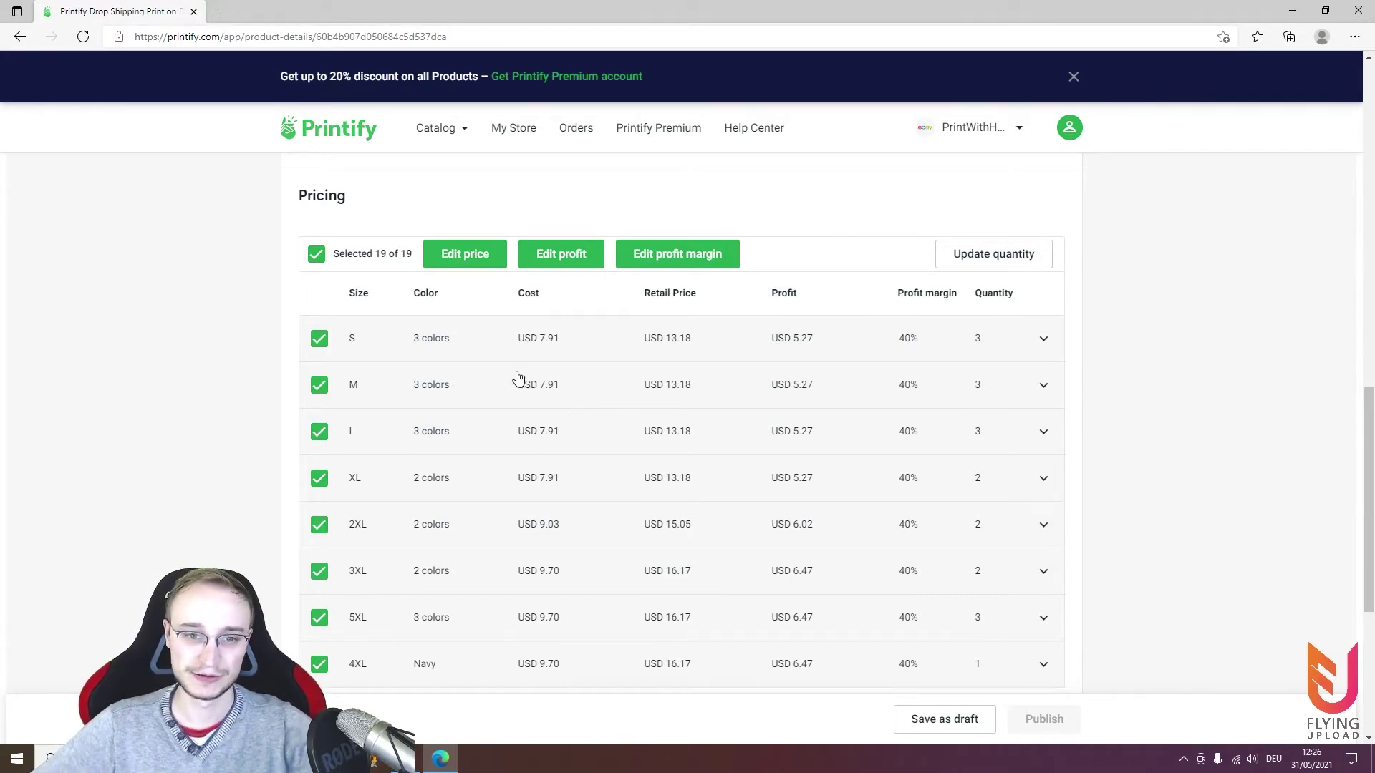
click(480, 255)
drag(610, 429, 440, 424)
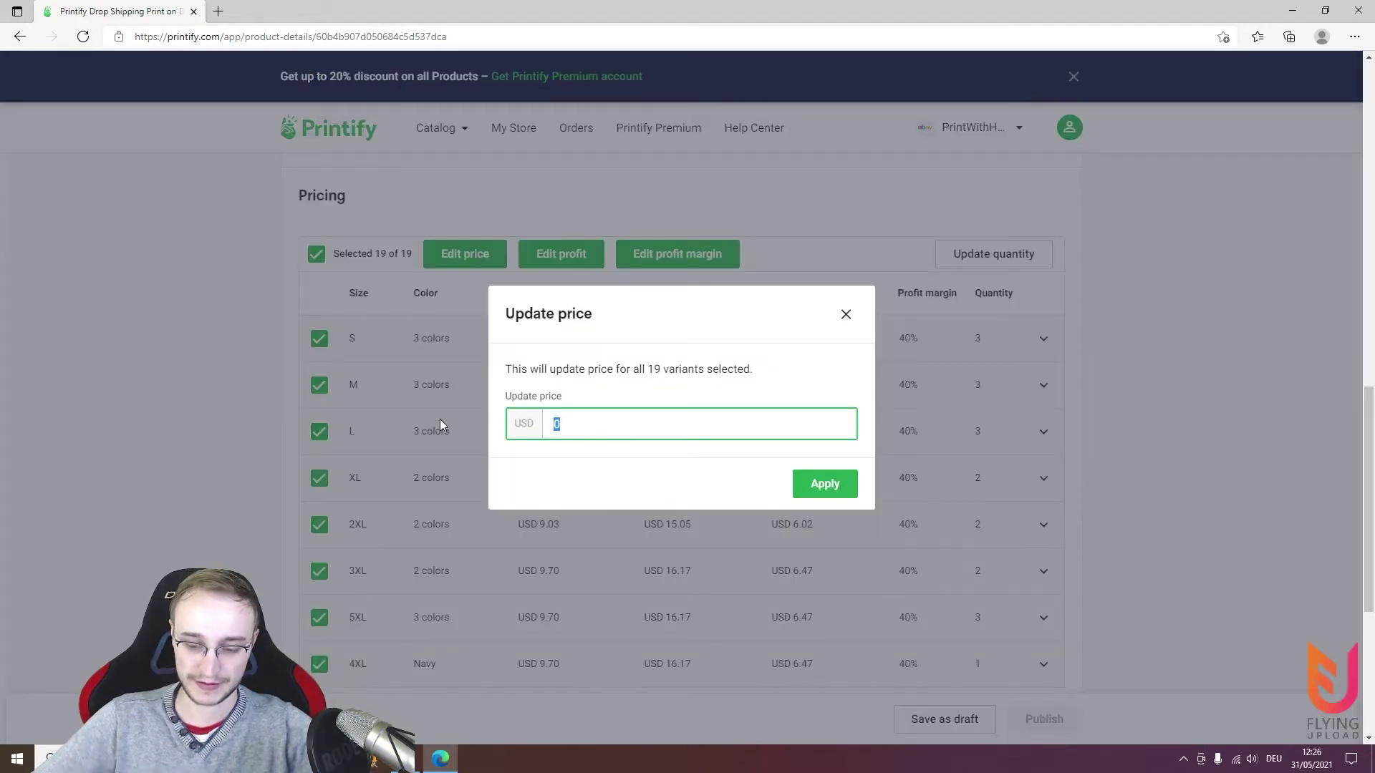
text(19.95)
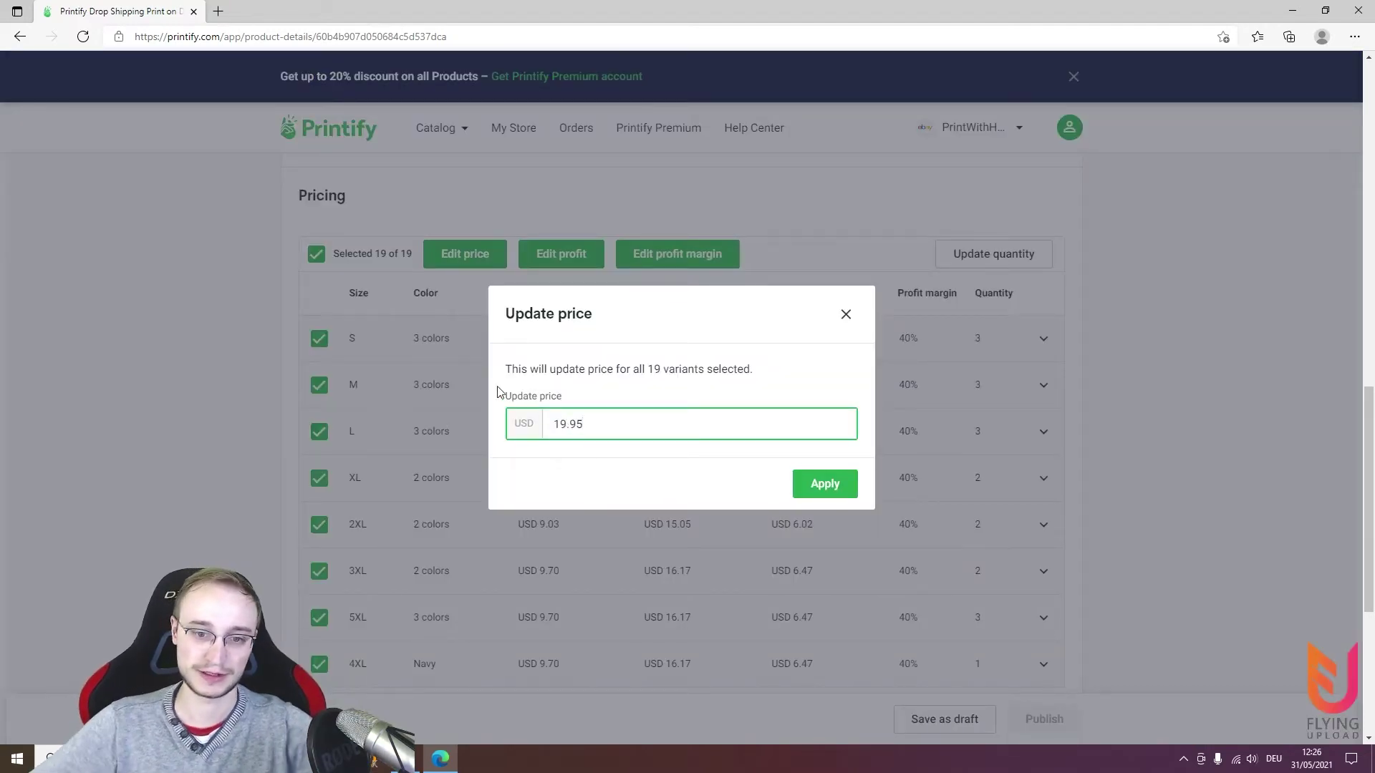
click(823, 484)
drag(1368, 424, 1349, 544)
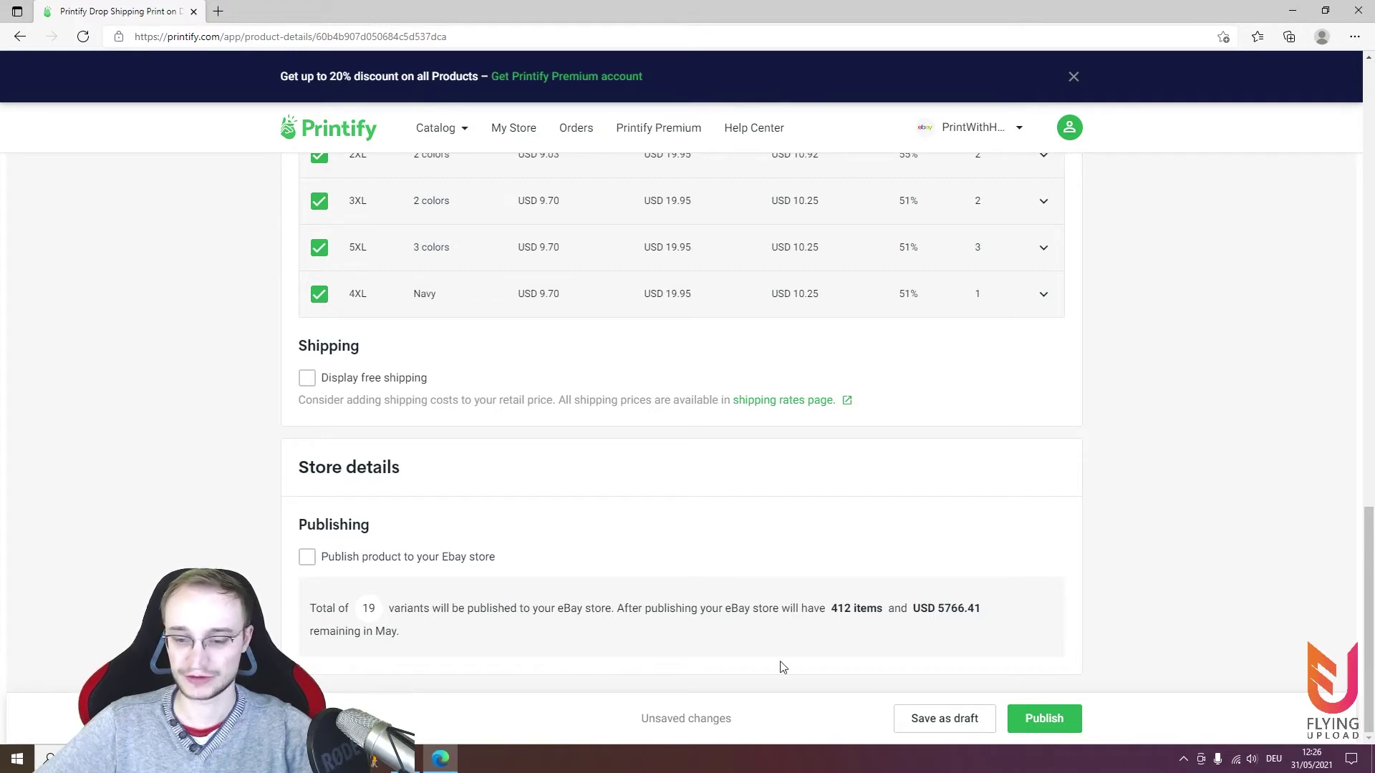
click(931, 720)
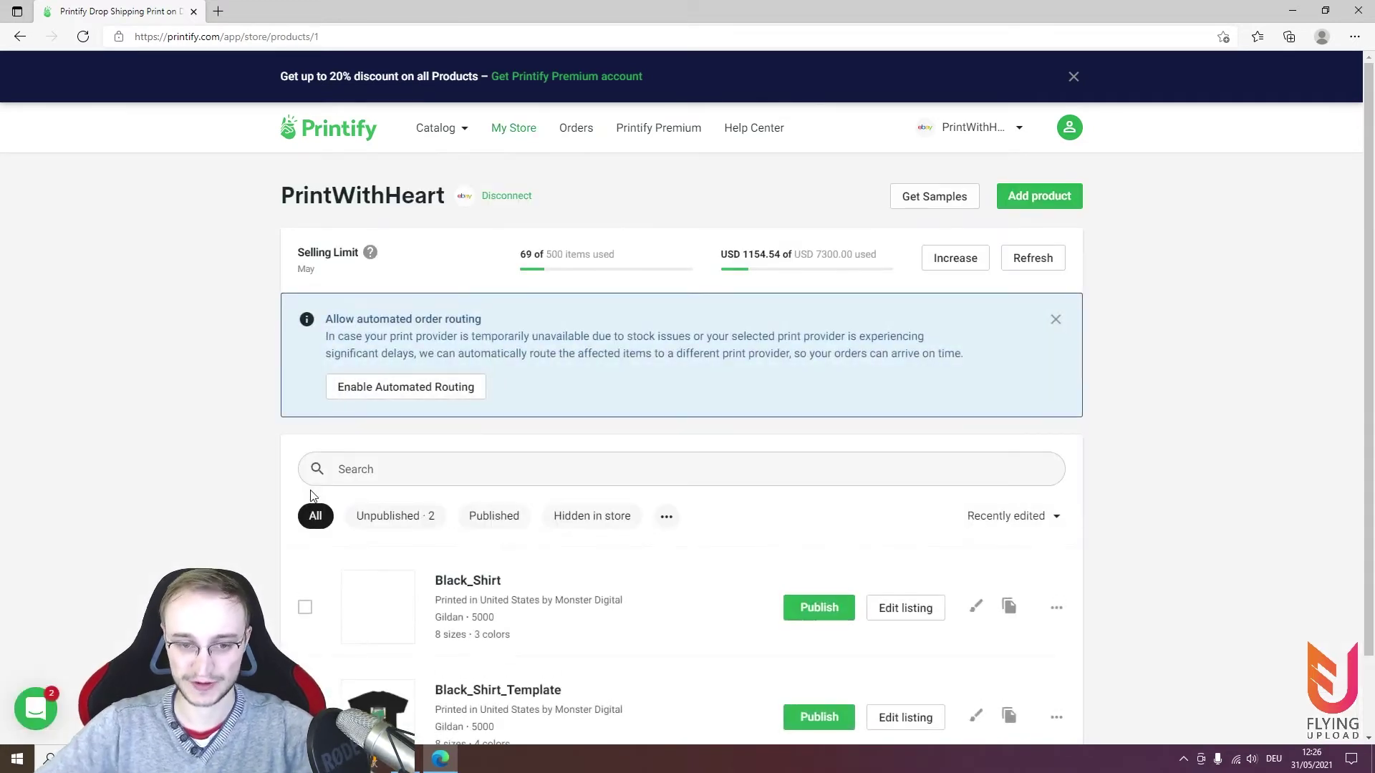
scroll(315, 491, down, 2)
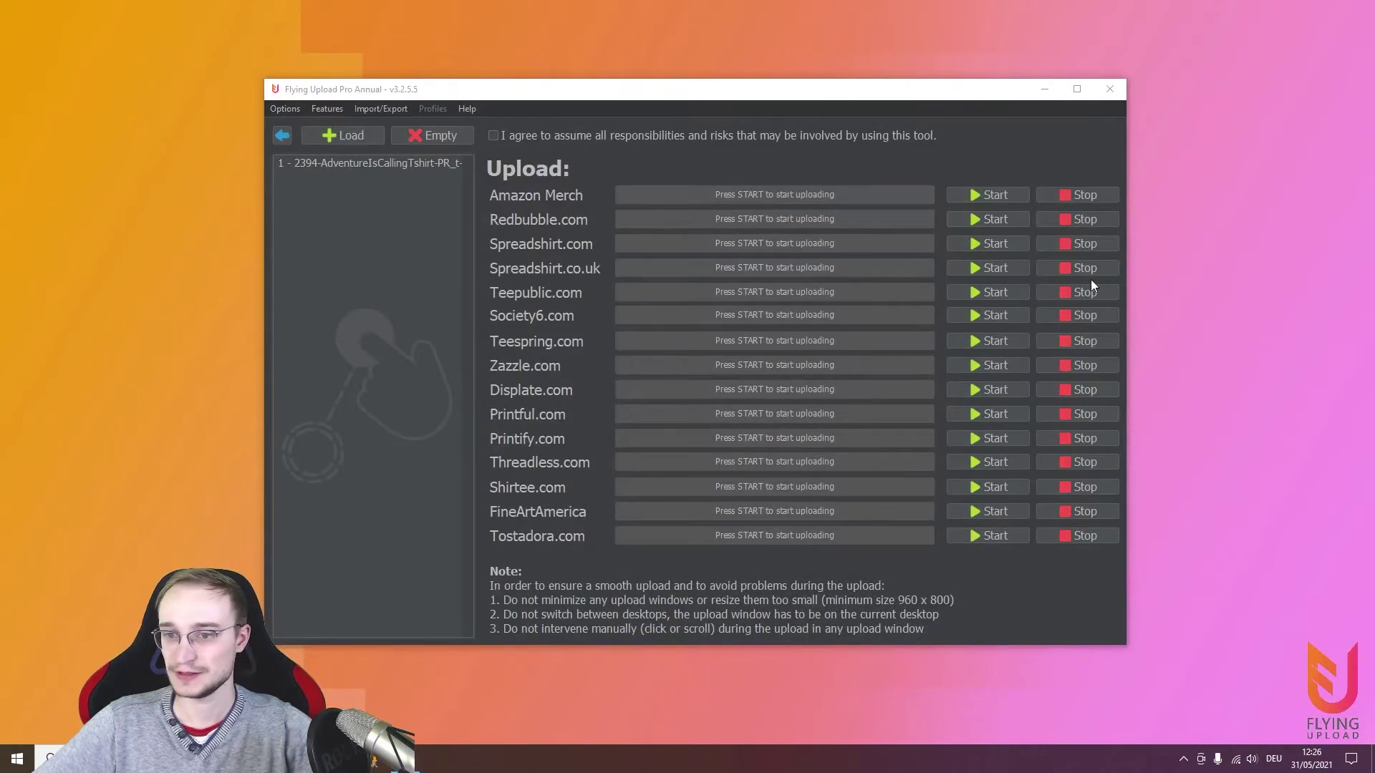
In Flying Upload, accept the responsibility and risk statement and start the Printify.com upload
click(511, 136)
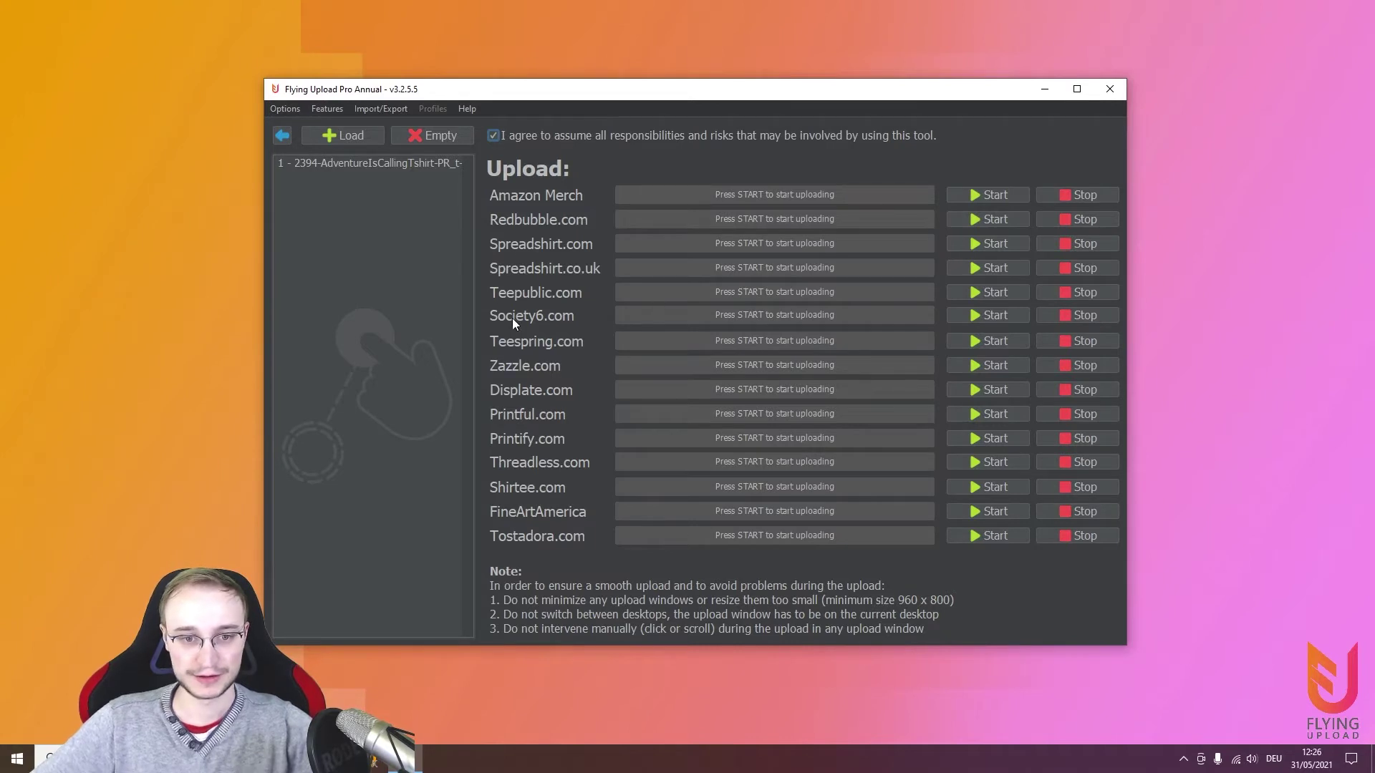
click(1006, 437)
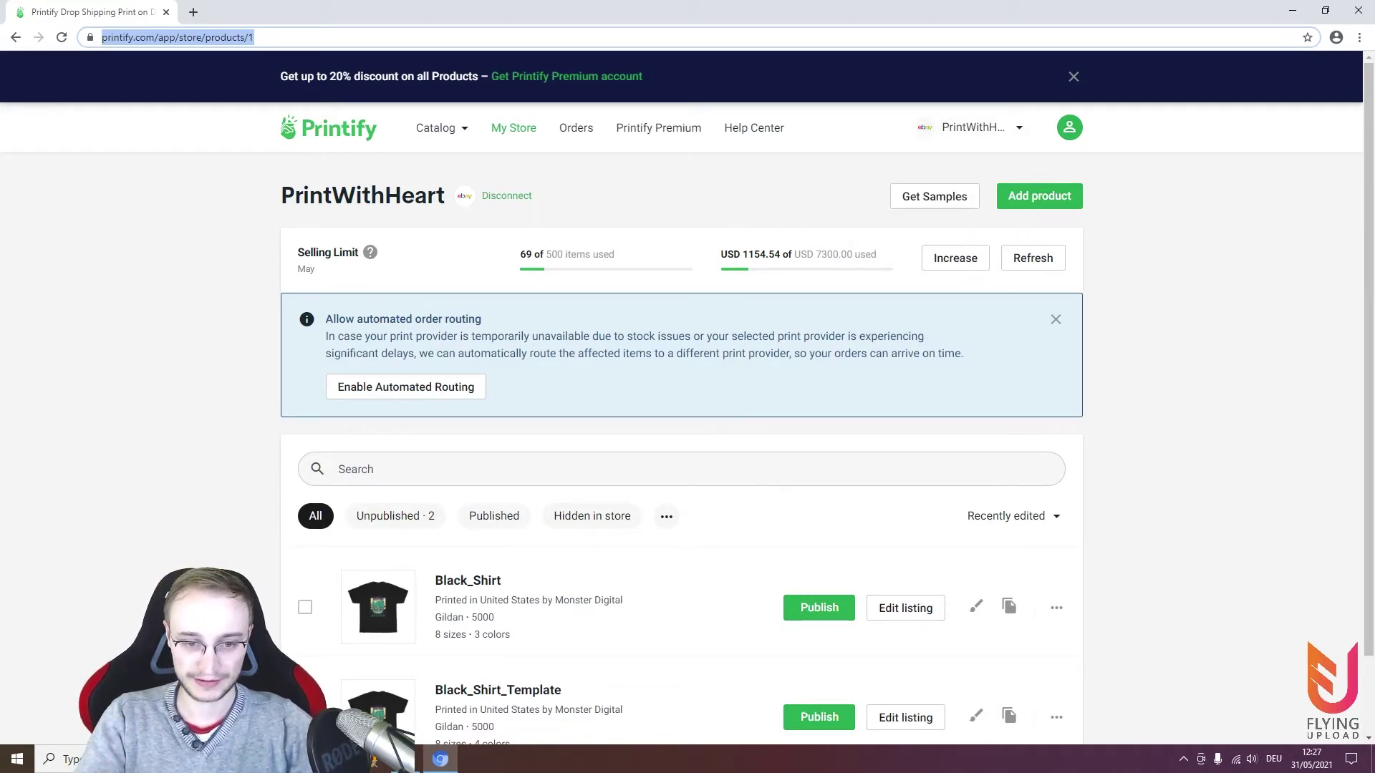
Find Black_Shirt in the Printify store, duplicate it, and replace the copy's artwork with the 2394-AdventureIsCalling design at 91.85 % scale
click(680, 469)
text(Black_Shirt)
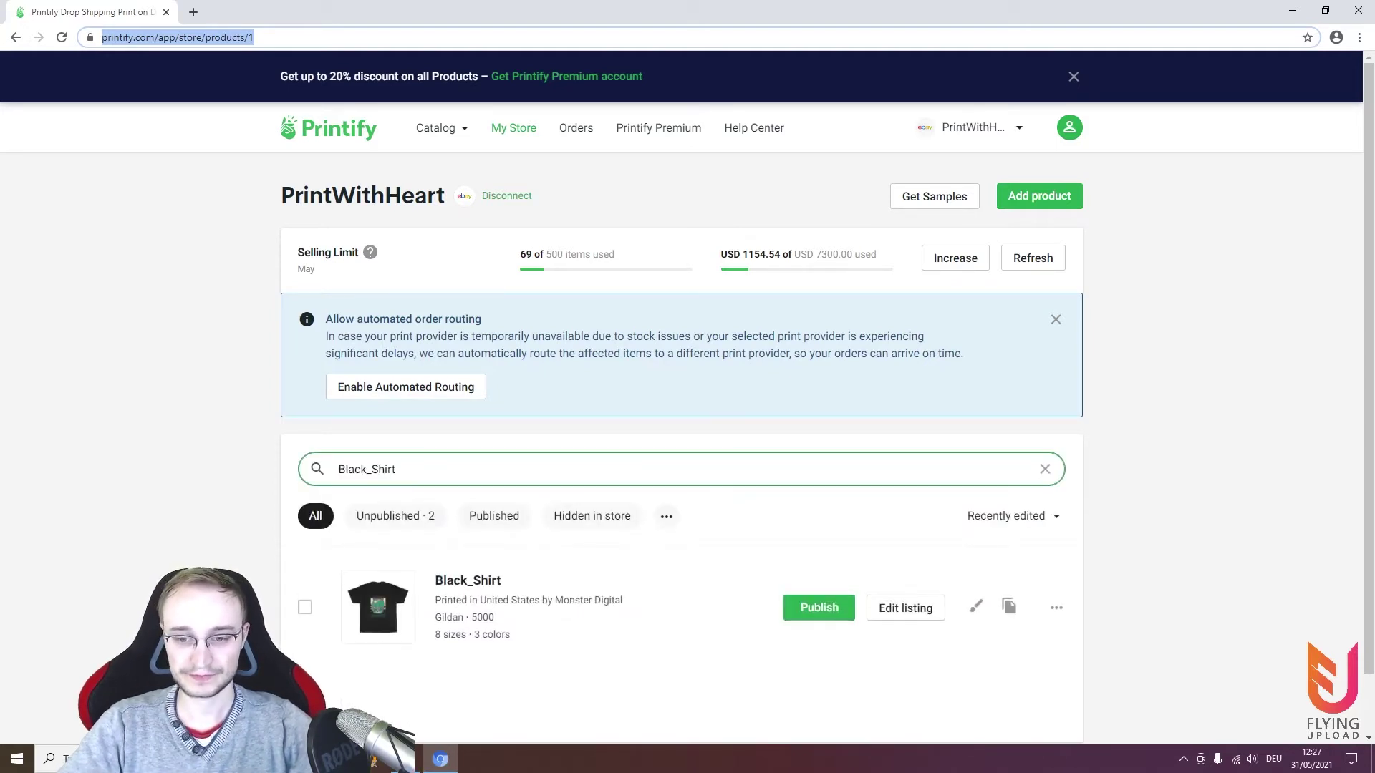
key(Tab)
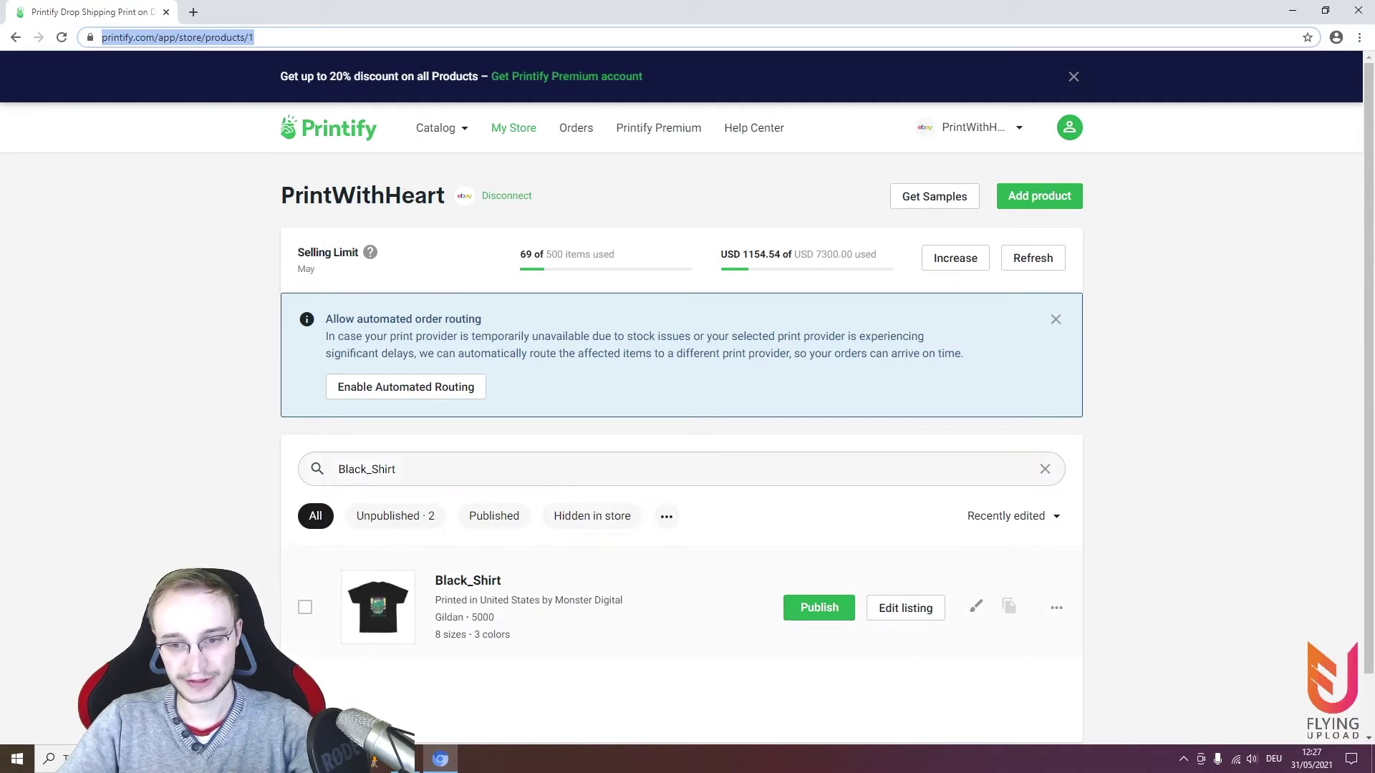
click(1009, 606)
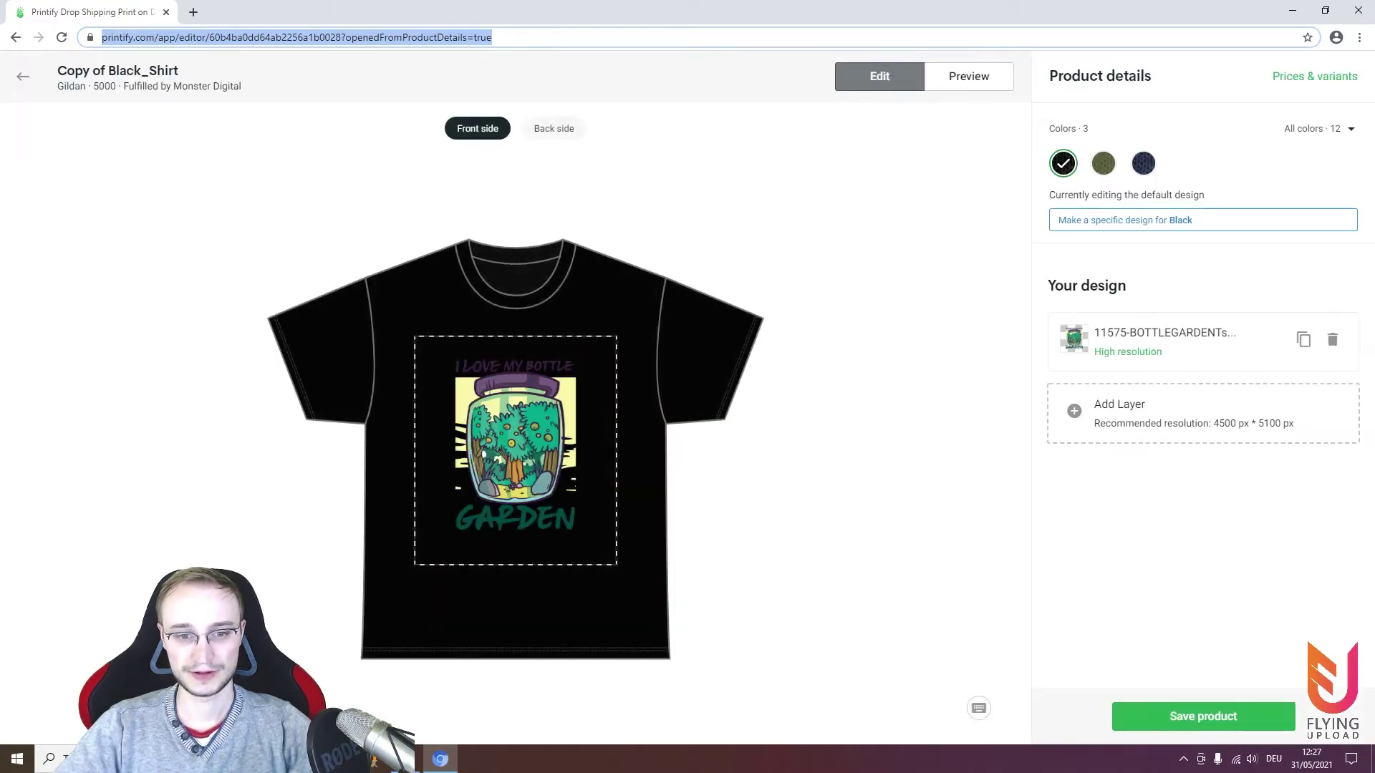
key(Delete)
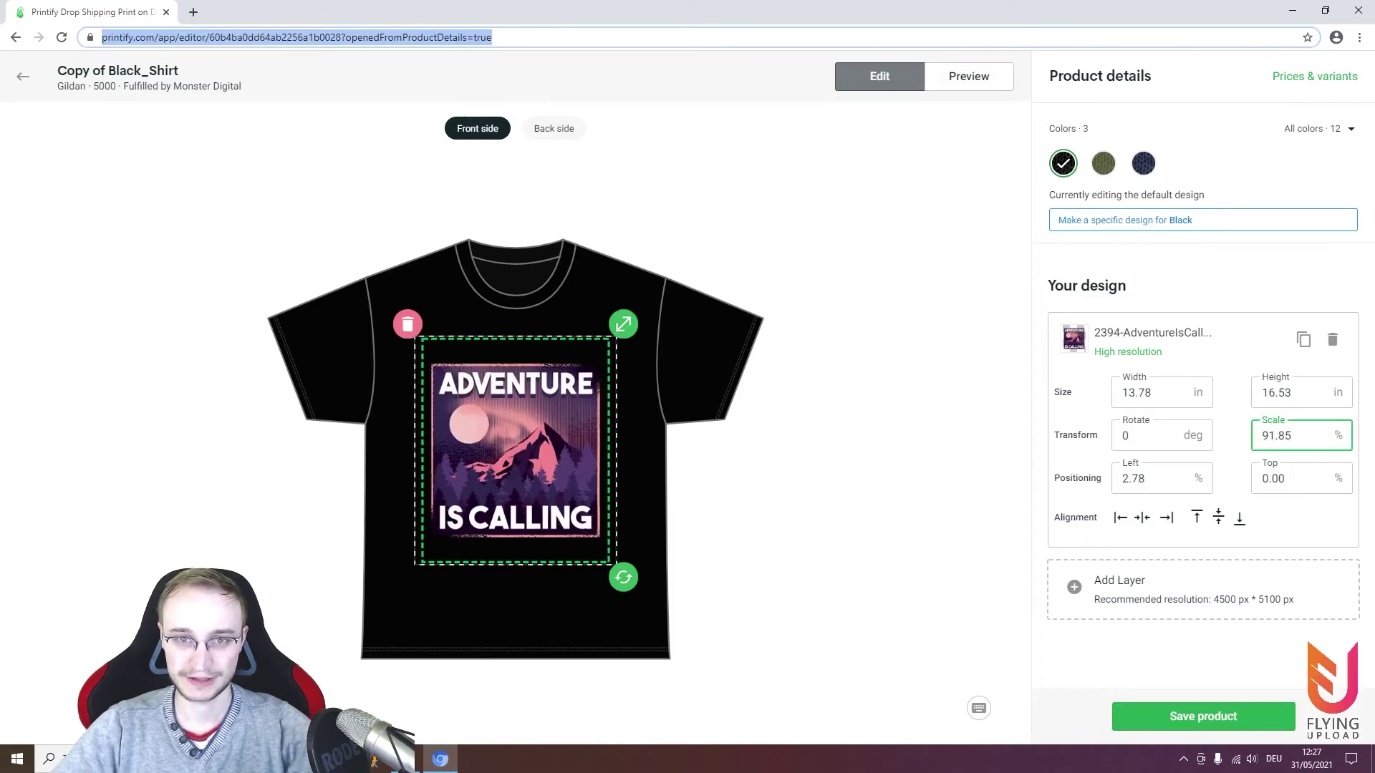
Save the product and set its HTML description to "<p>You love adventure and you're a daredevil. Then this design with the title Adventurer is just right for you.</p>"
click(1203, 716)
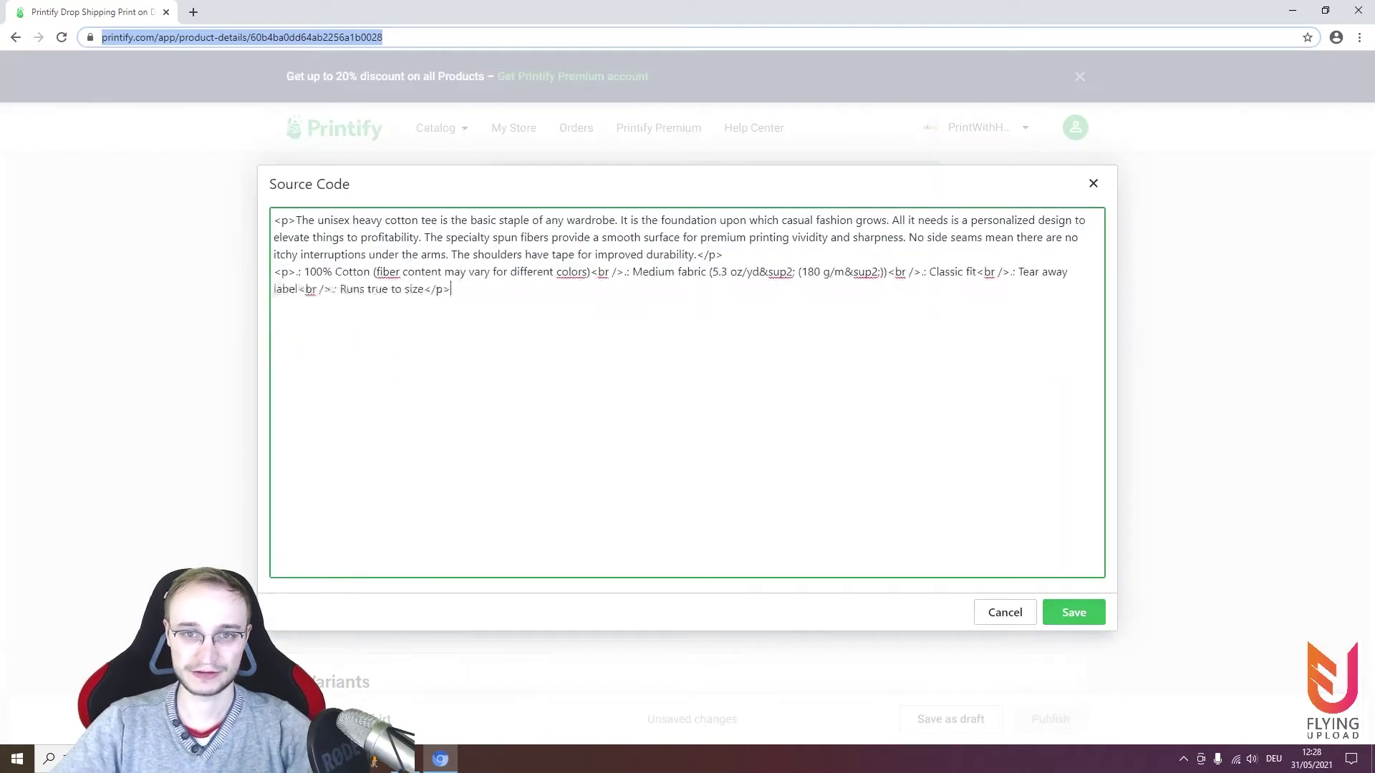
key(ctrl+a)
text(<p>You love adventure and you're a daredevil. Then this design with the title Adventurer is just right for you.</p>)
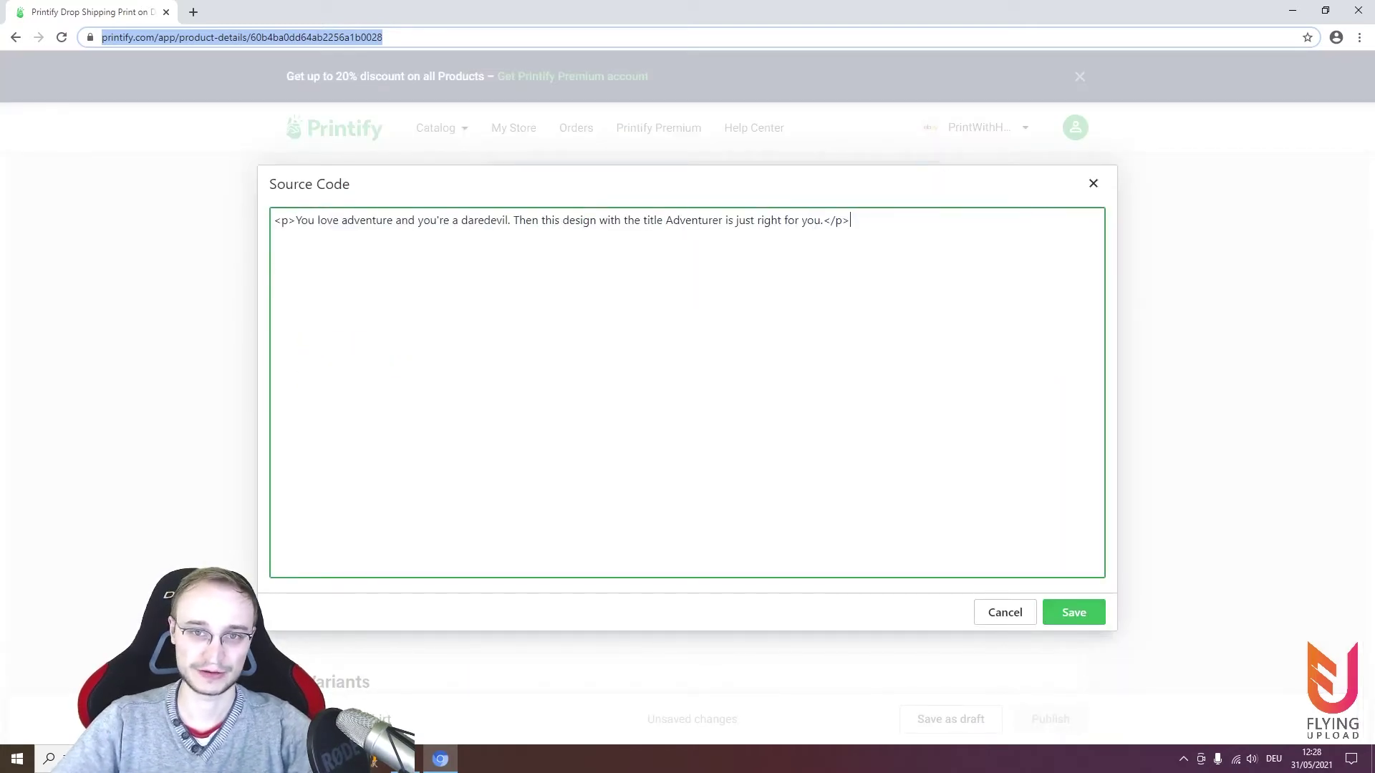
Enable publishing to the eBay store for the duplicated shirt and publish the product
scroll(681, 429, down, 10)
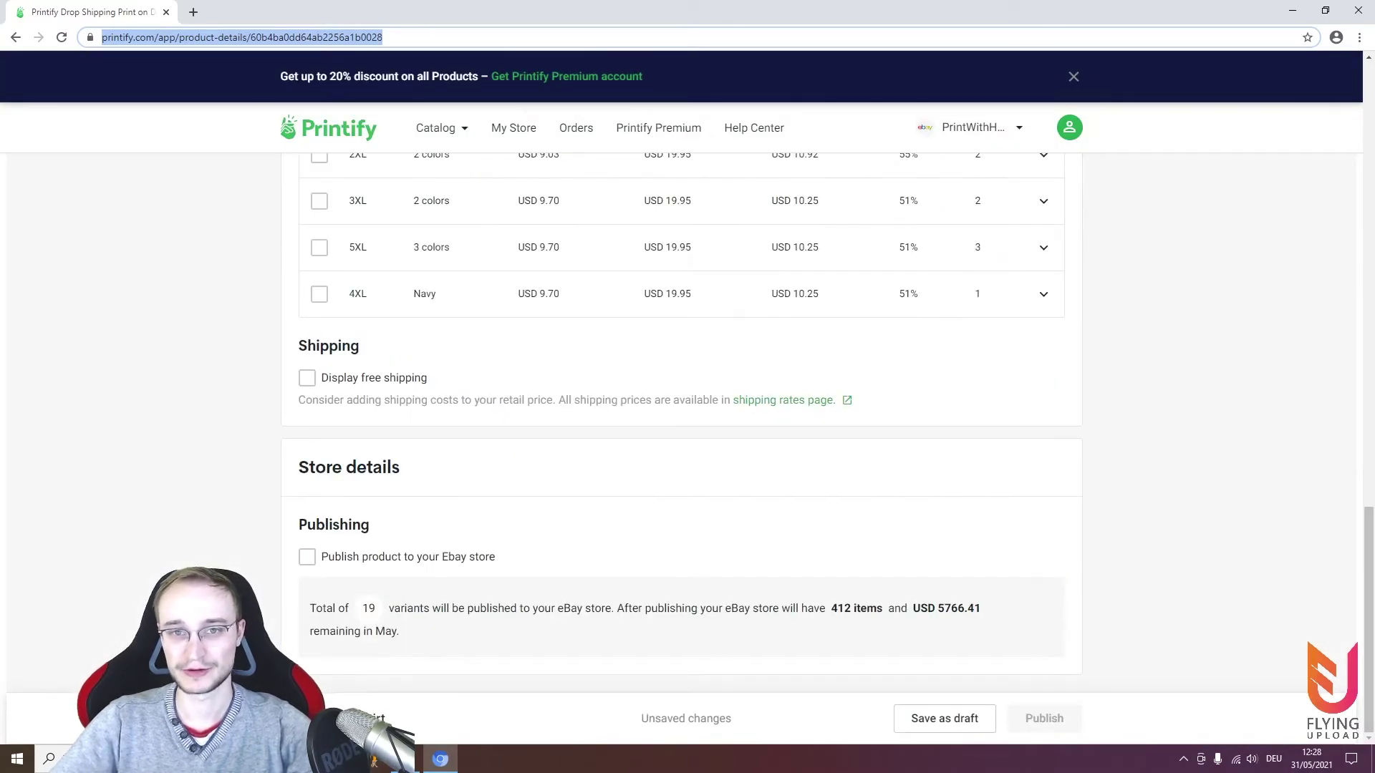
click(307, 557)
click(1044, 718)
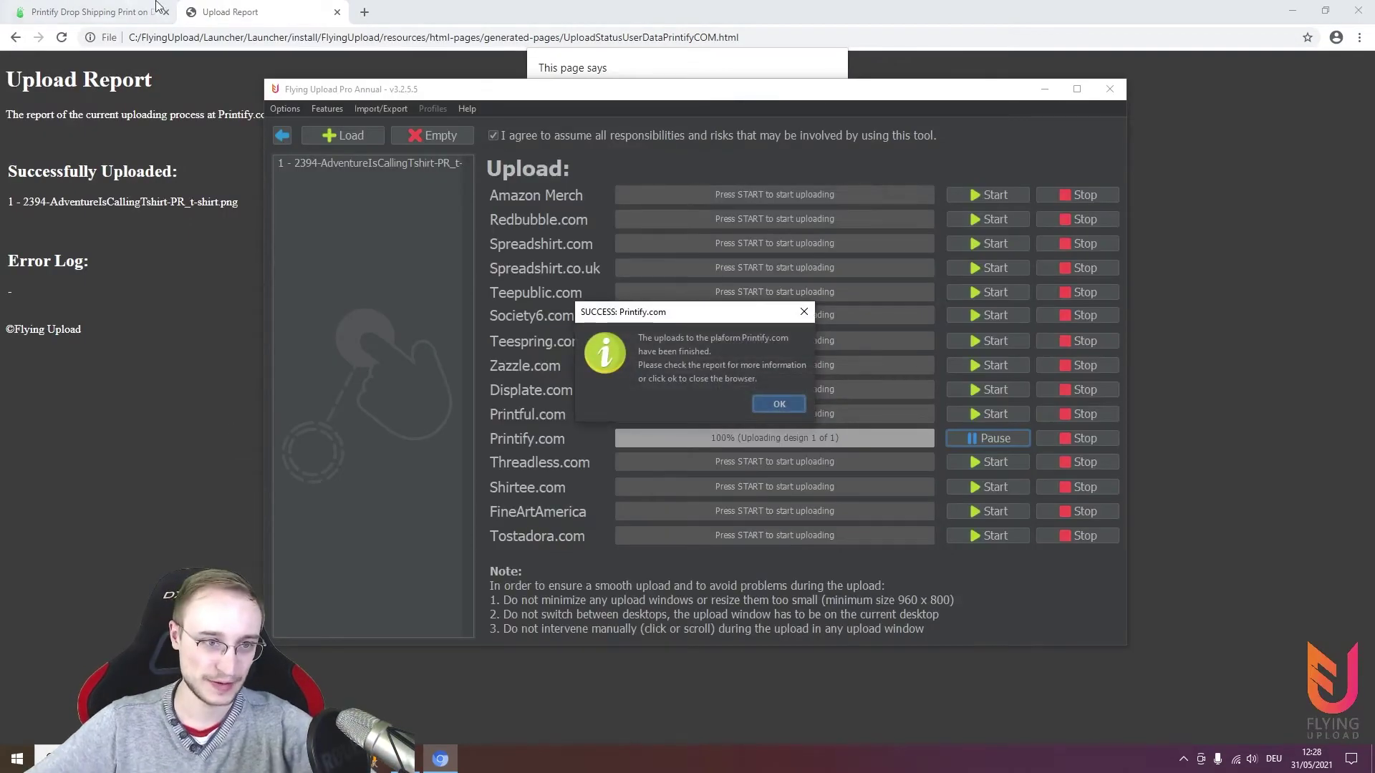
Examine the uploaded Adventurer T-Shirt in the Printify store, including its listing's mockups, variant prices and publishing options
click(156, 7)
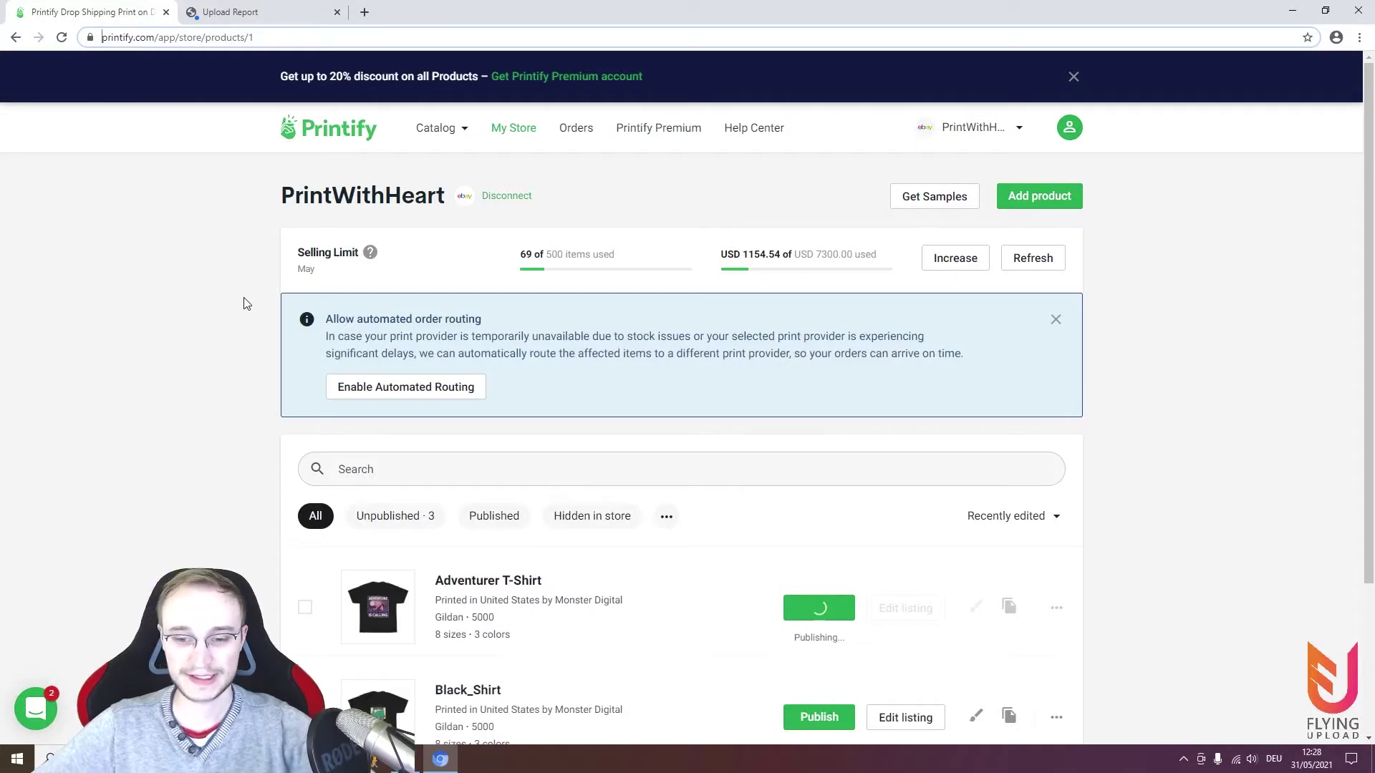
scroll(258, 323, down, 1)
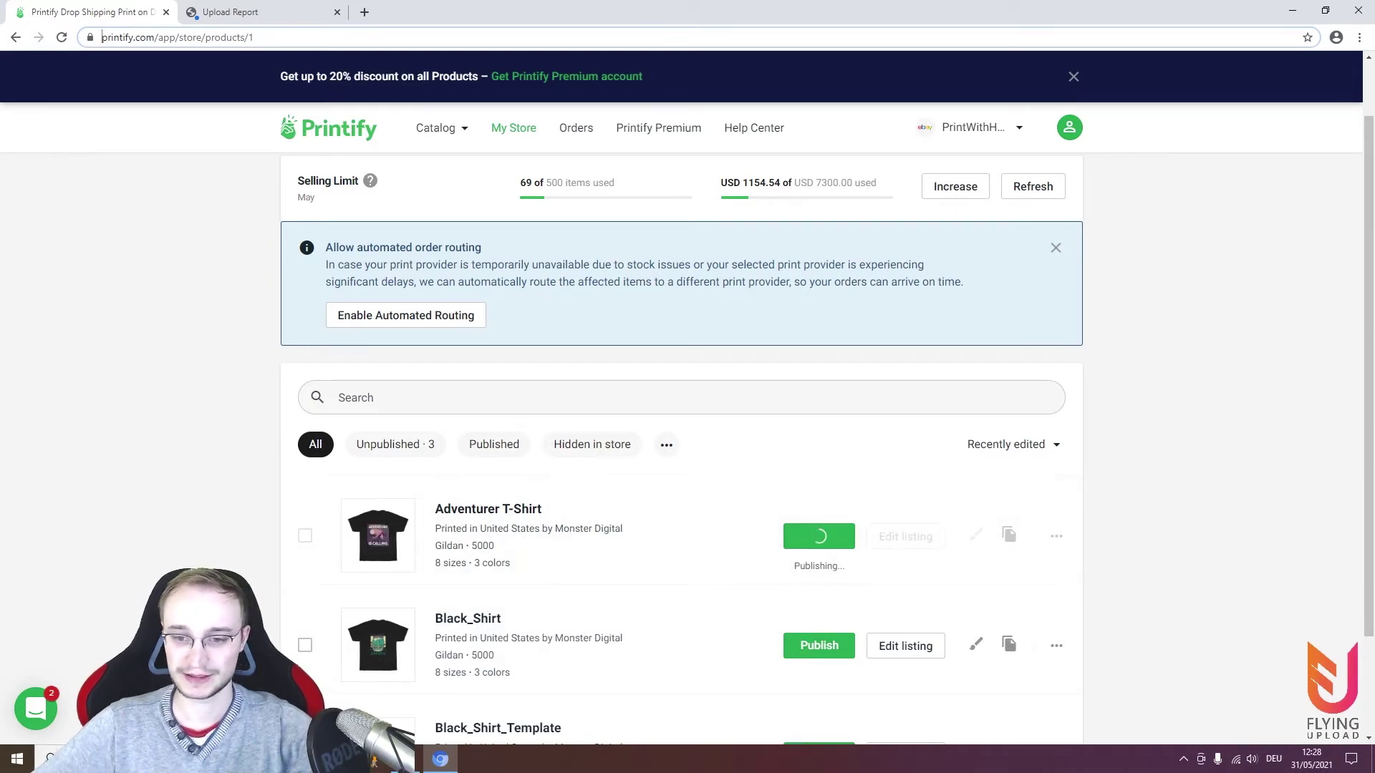
scroll(614, 443, down, 2)
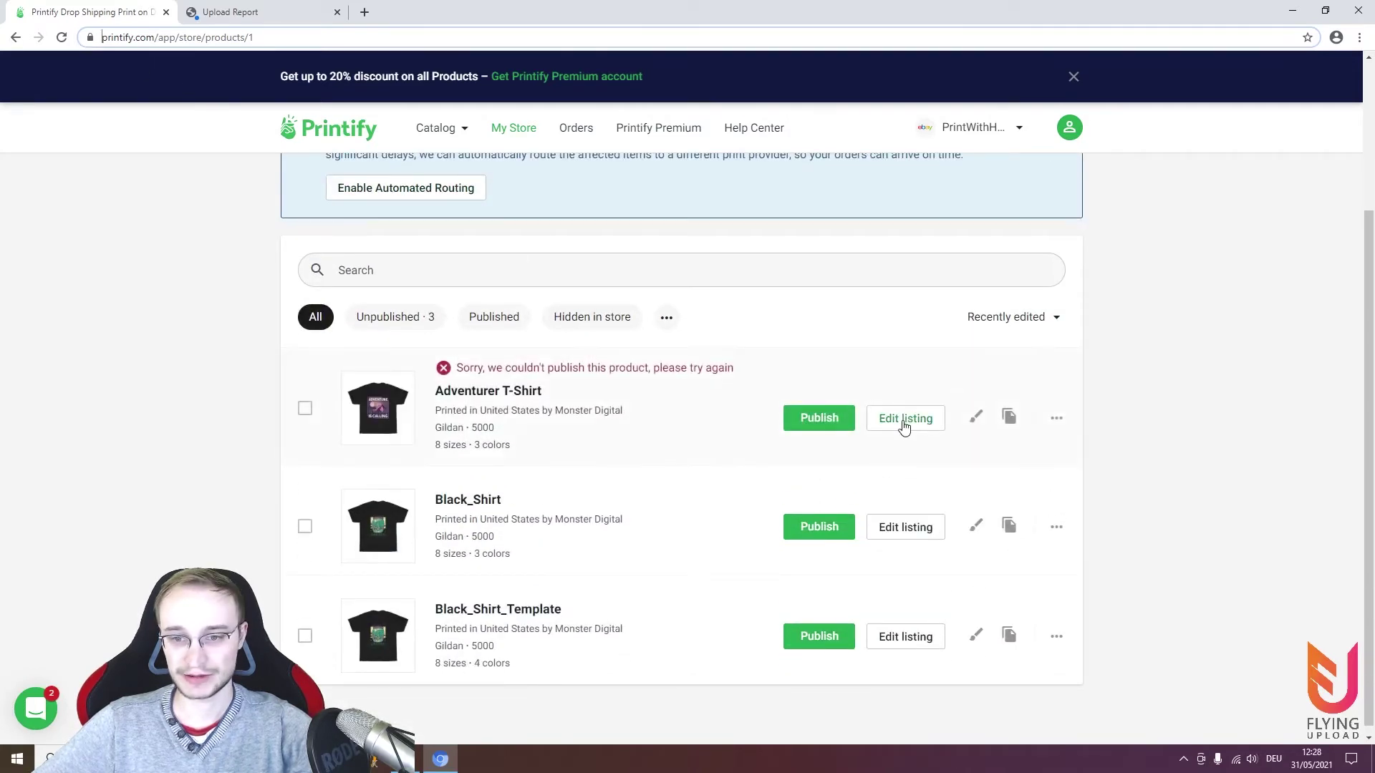
click(903, 422)
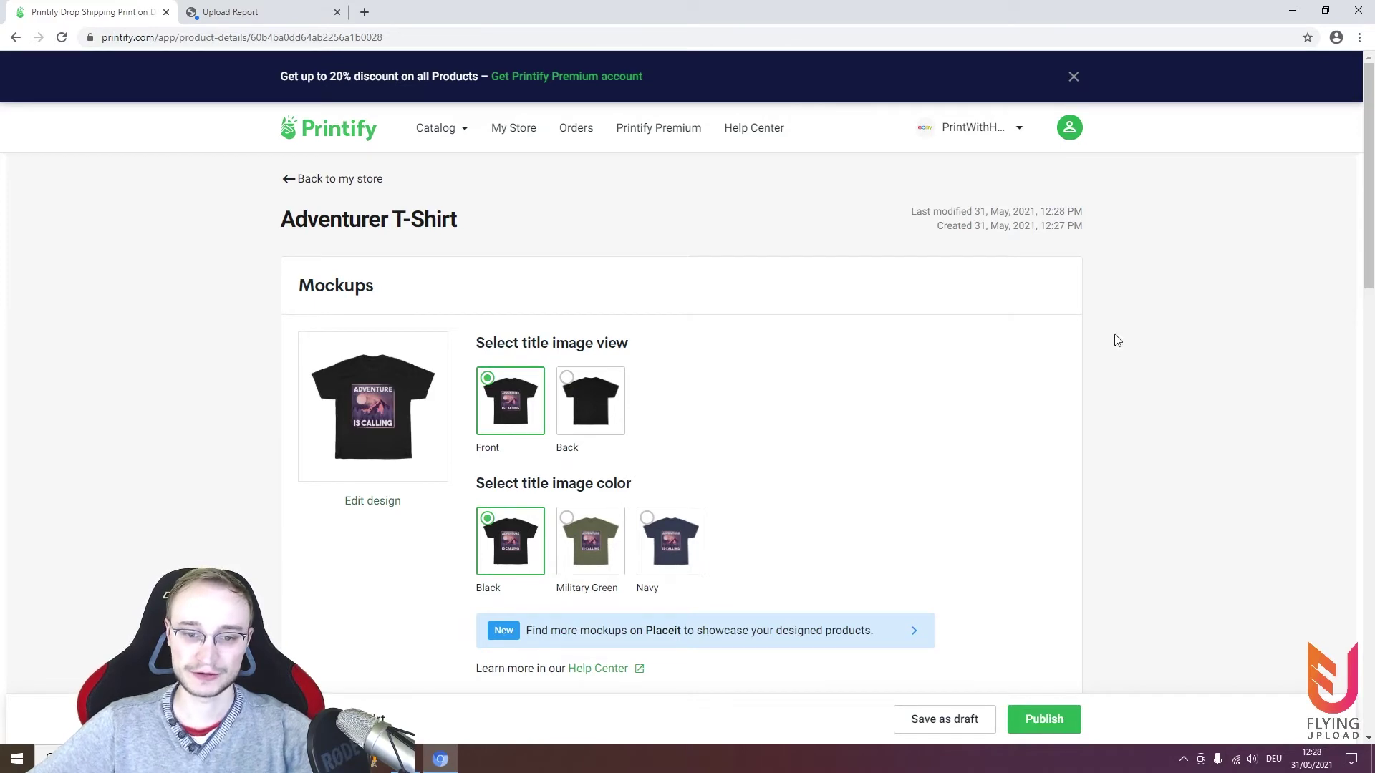
drag(1371, 188, 1364, 494)
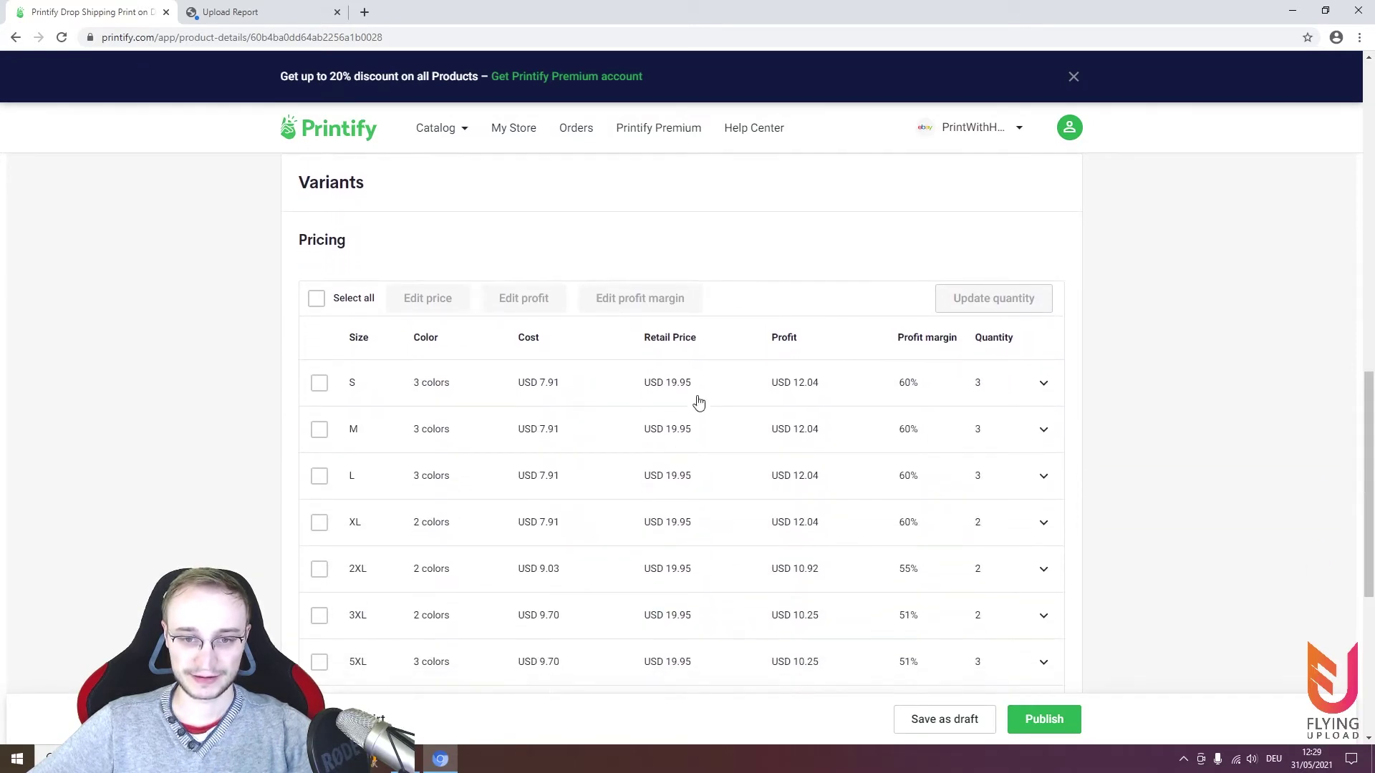
drag(1369, 399, 1359, 510)
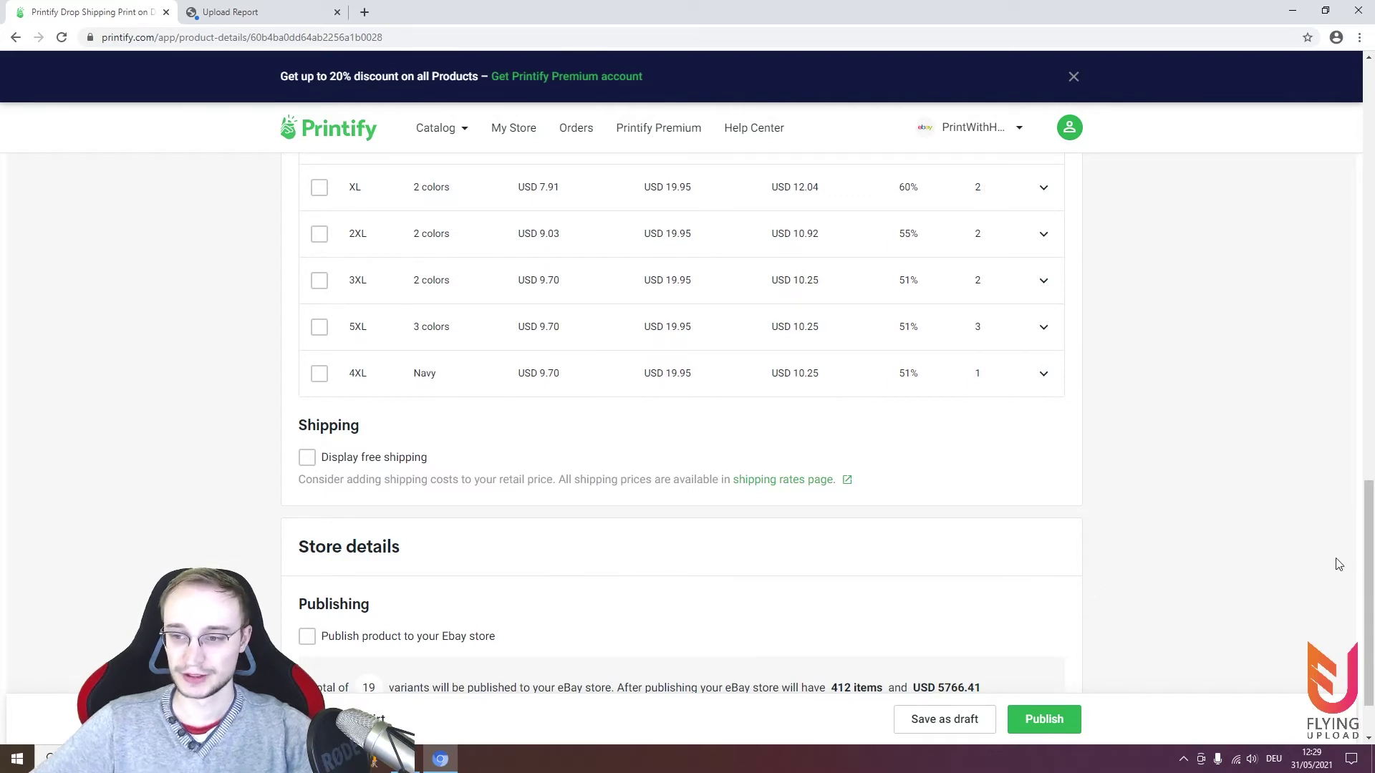
drag(1364, 546, 1277, 138)
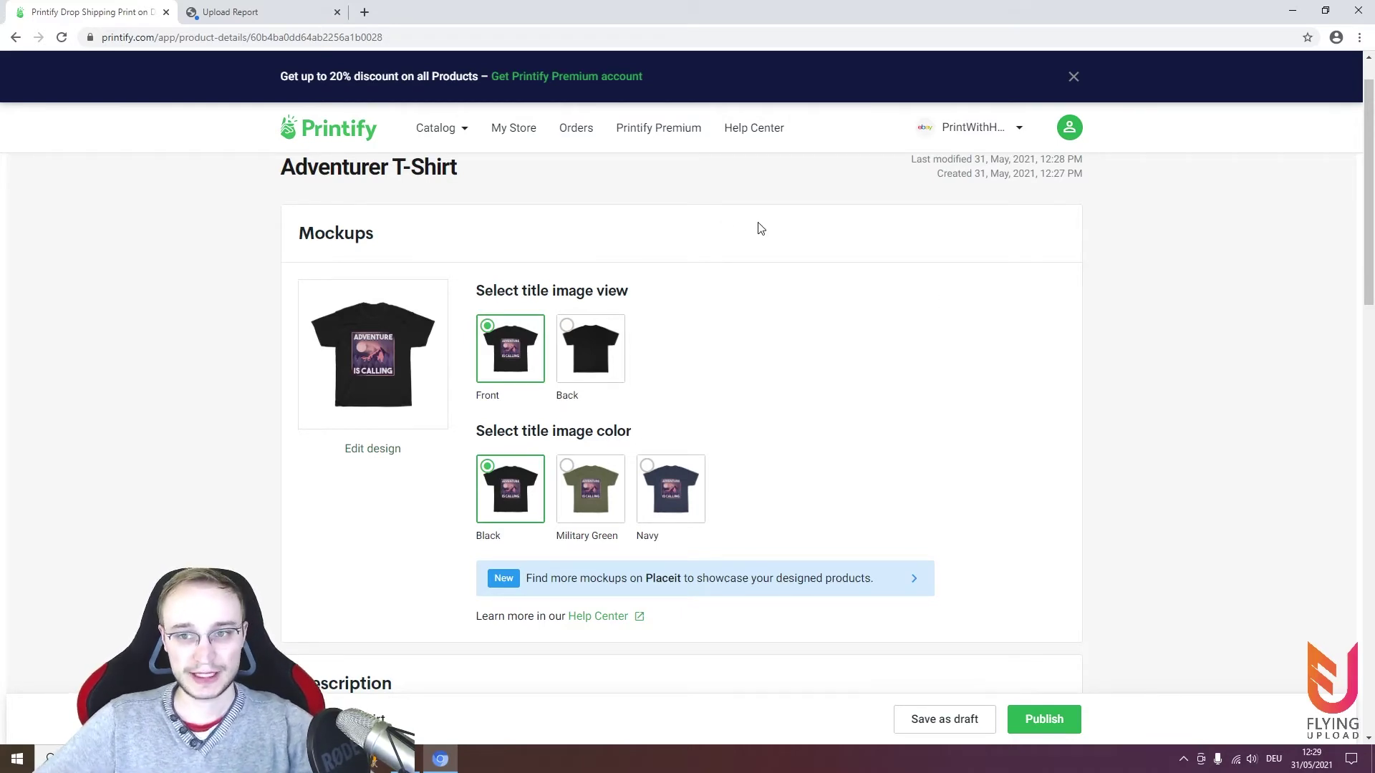
Check the products in My Etsy Store on Printify, and close the finished Printify.com upload in Flying Upload
click(990, 132)
click(940, 217)
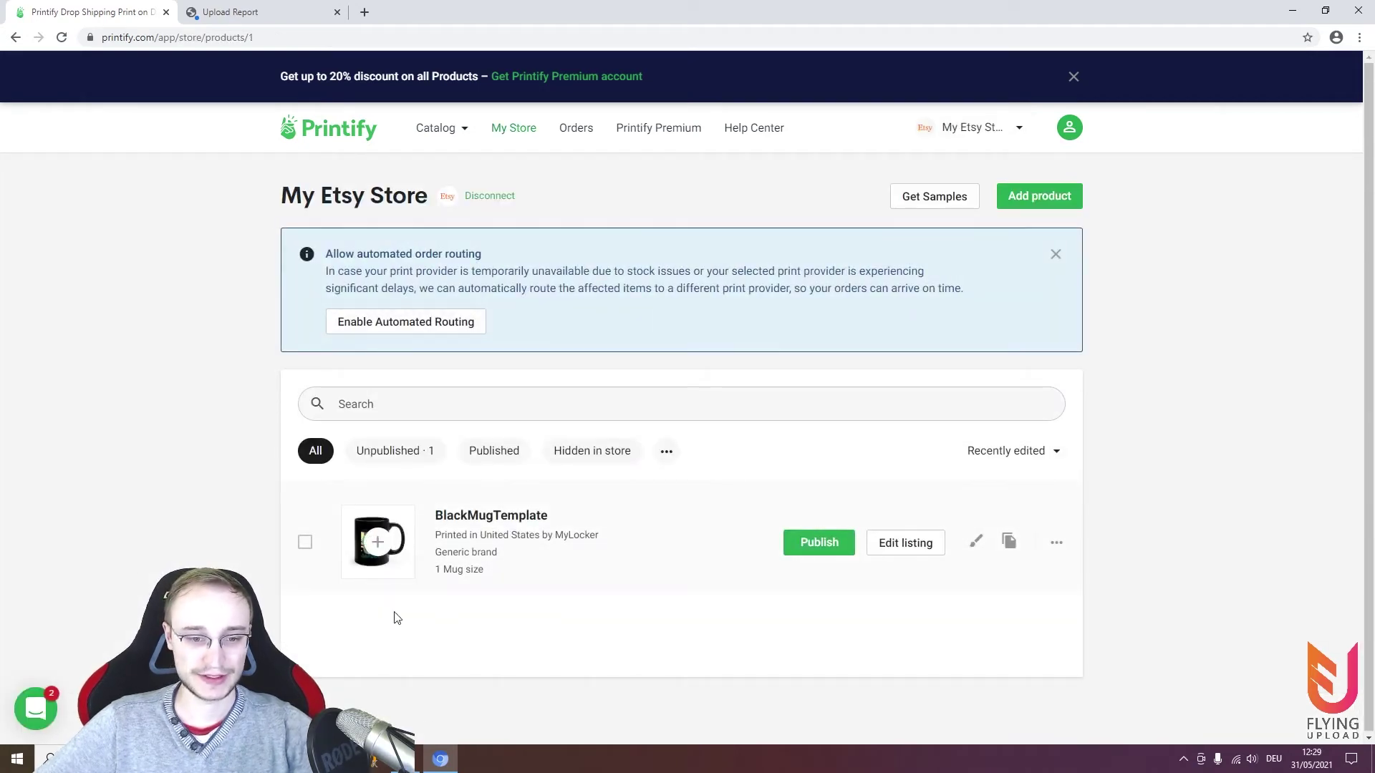
click(416, 758)
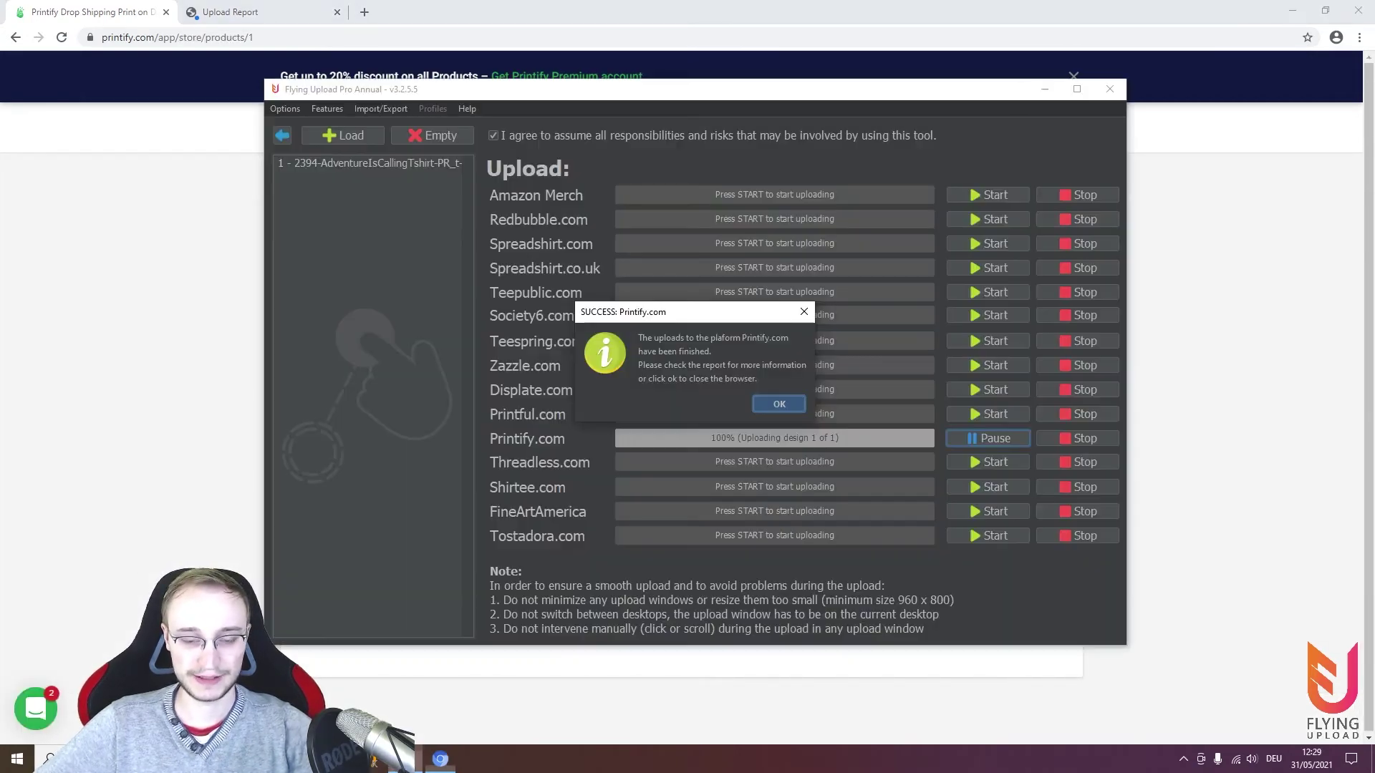
click(794, 406)
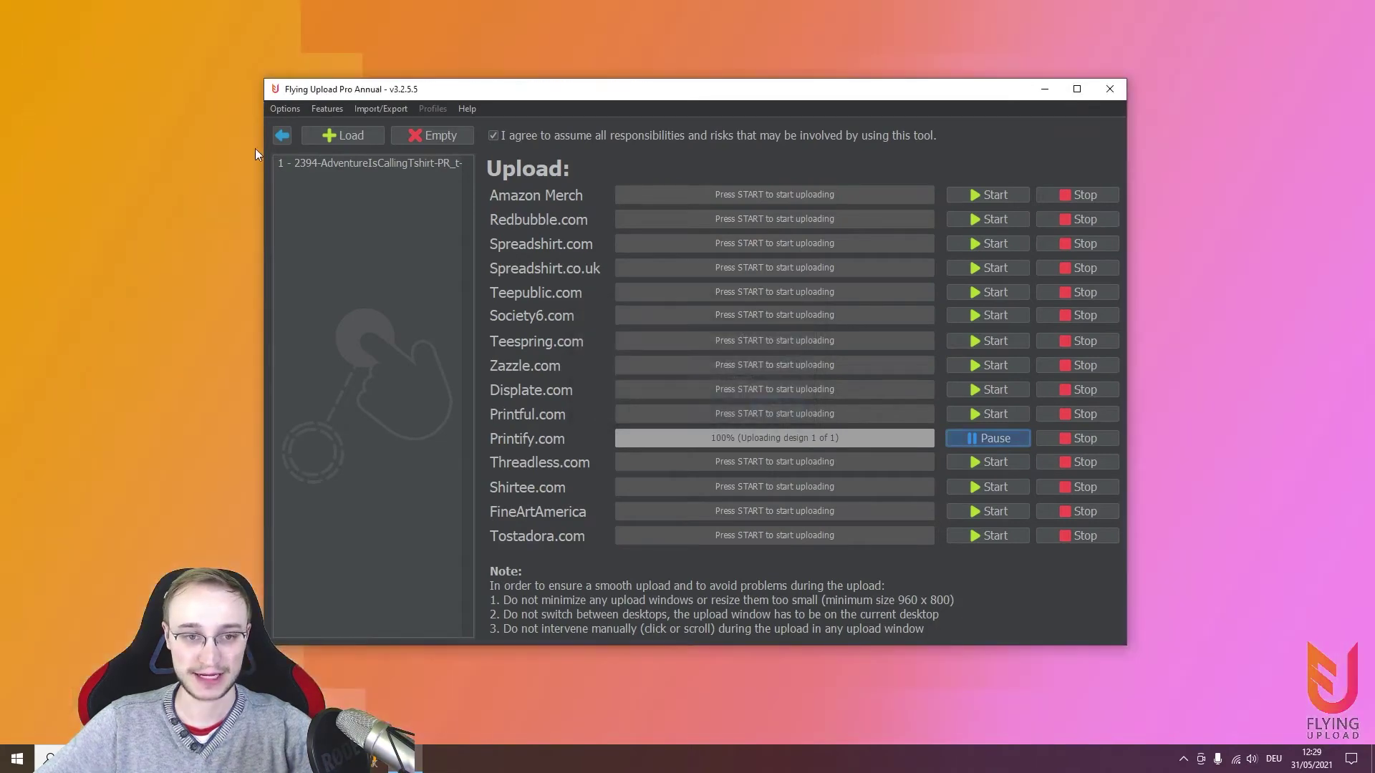
In Flying Upload's Printify.com template settings, deactivate the eBay store, activate the Etsy store and open the Etsy configuration
click(296, 109)
click(294, 158)
click(617, 174)
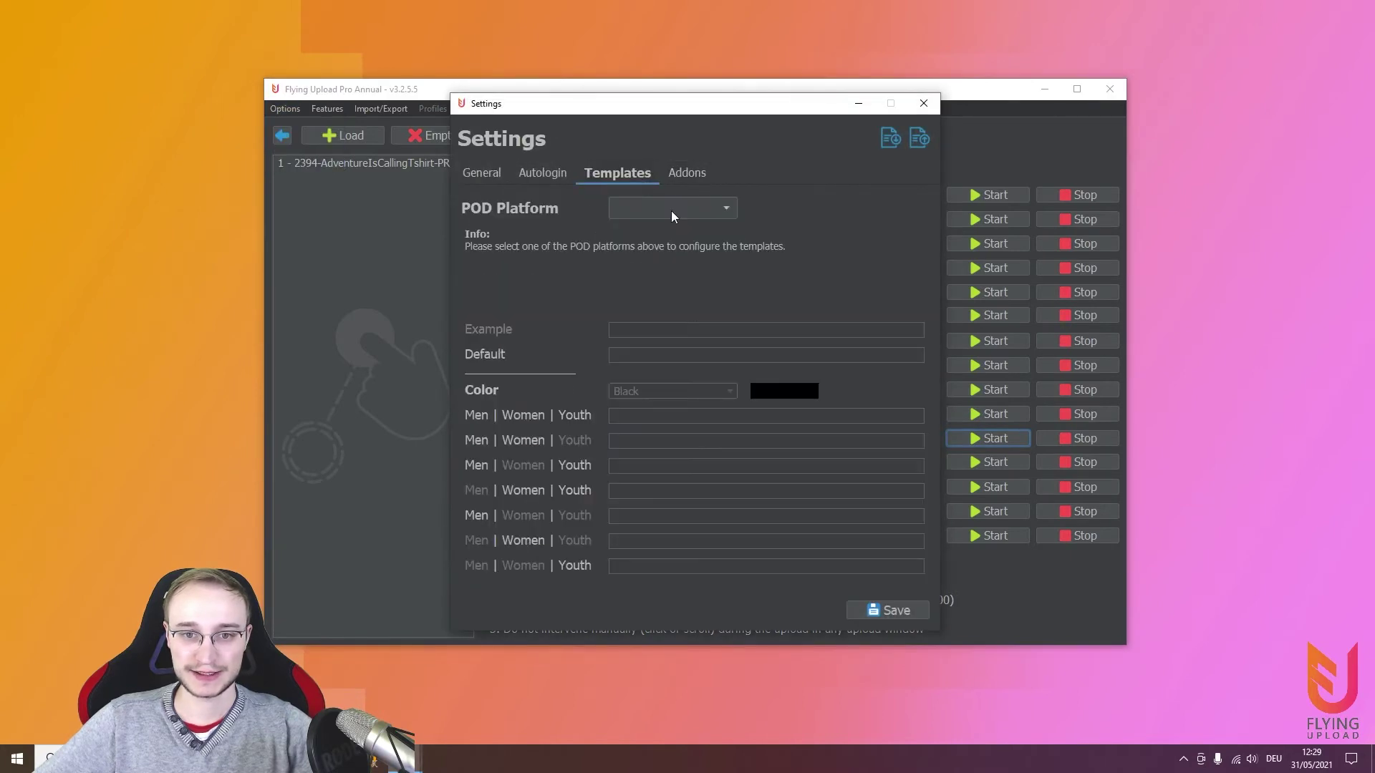
click(669, 207)
click(666, 366)
click(504, 307)
click(613, 308)
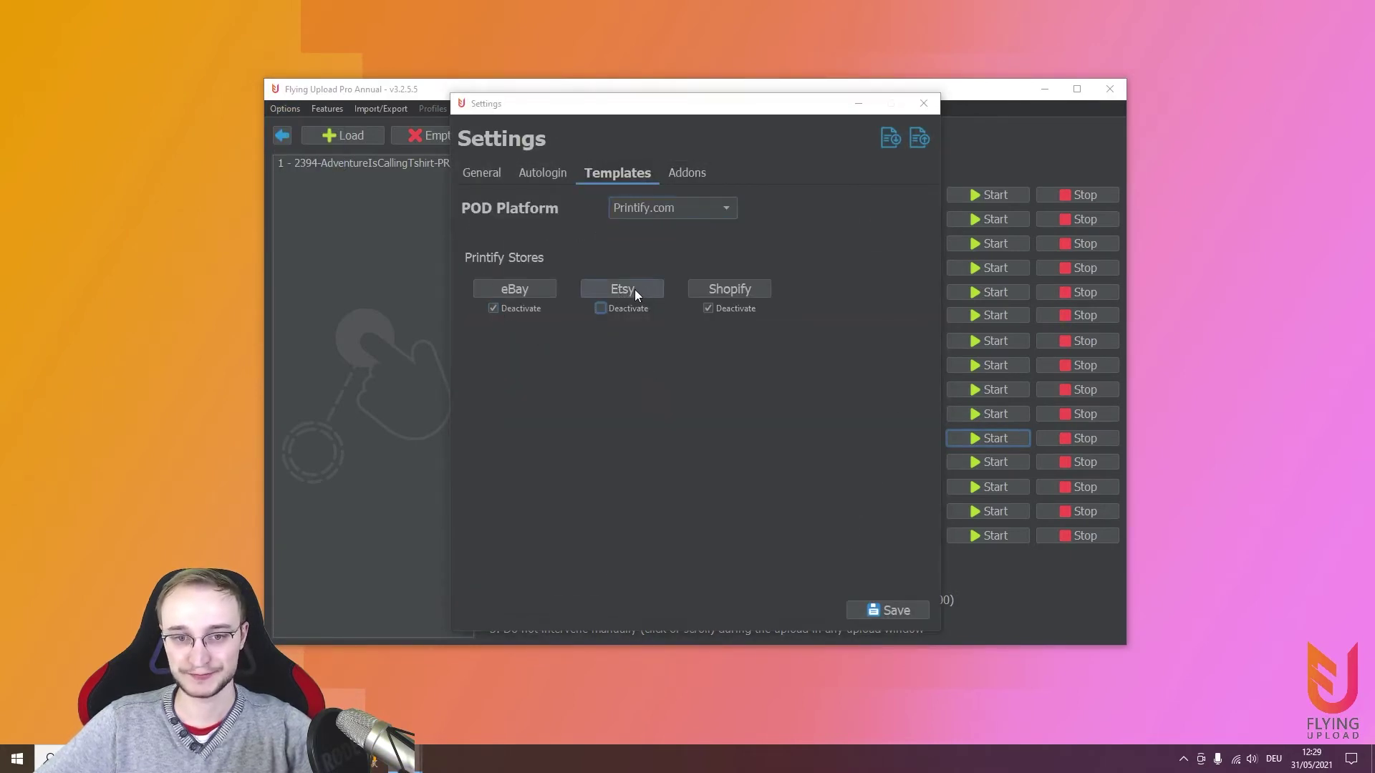
click(635, 290)
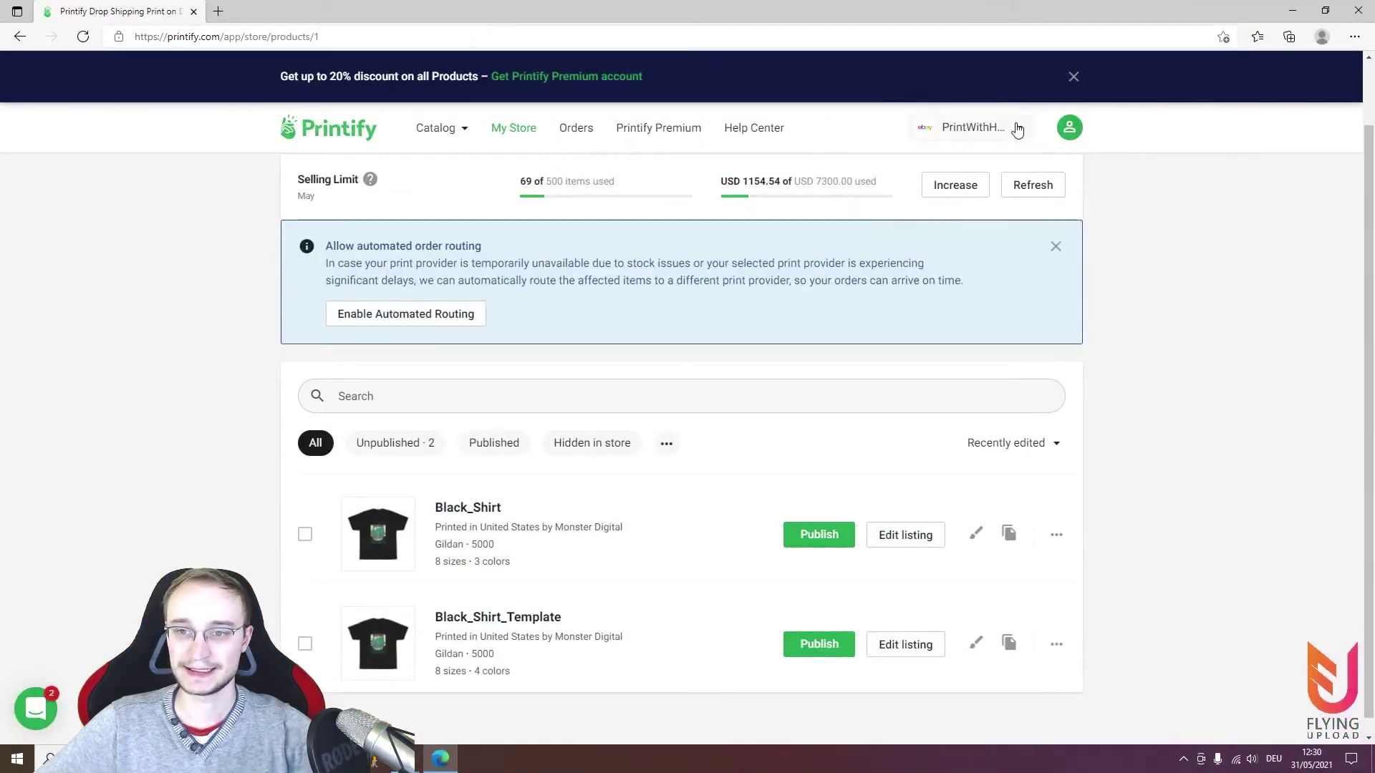
Copy the name My Etsy Store from Printify and enter it as the store in Flying Upload's Etsy configuration
click(1016, 129)
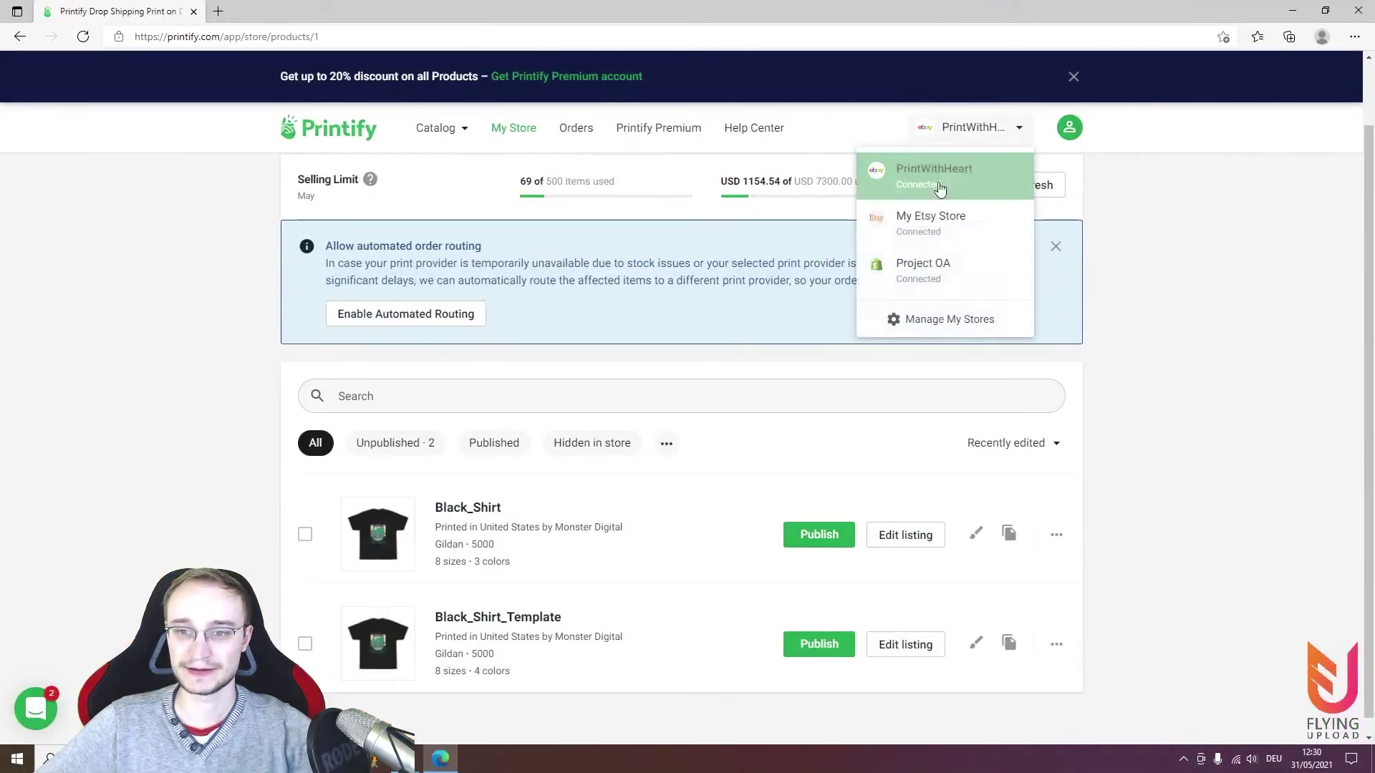
click(927, 219)
drag(283, 203, 422, 203)
key(ctrl+c)
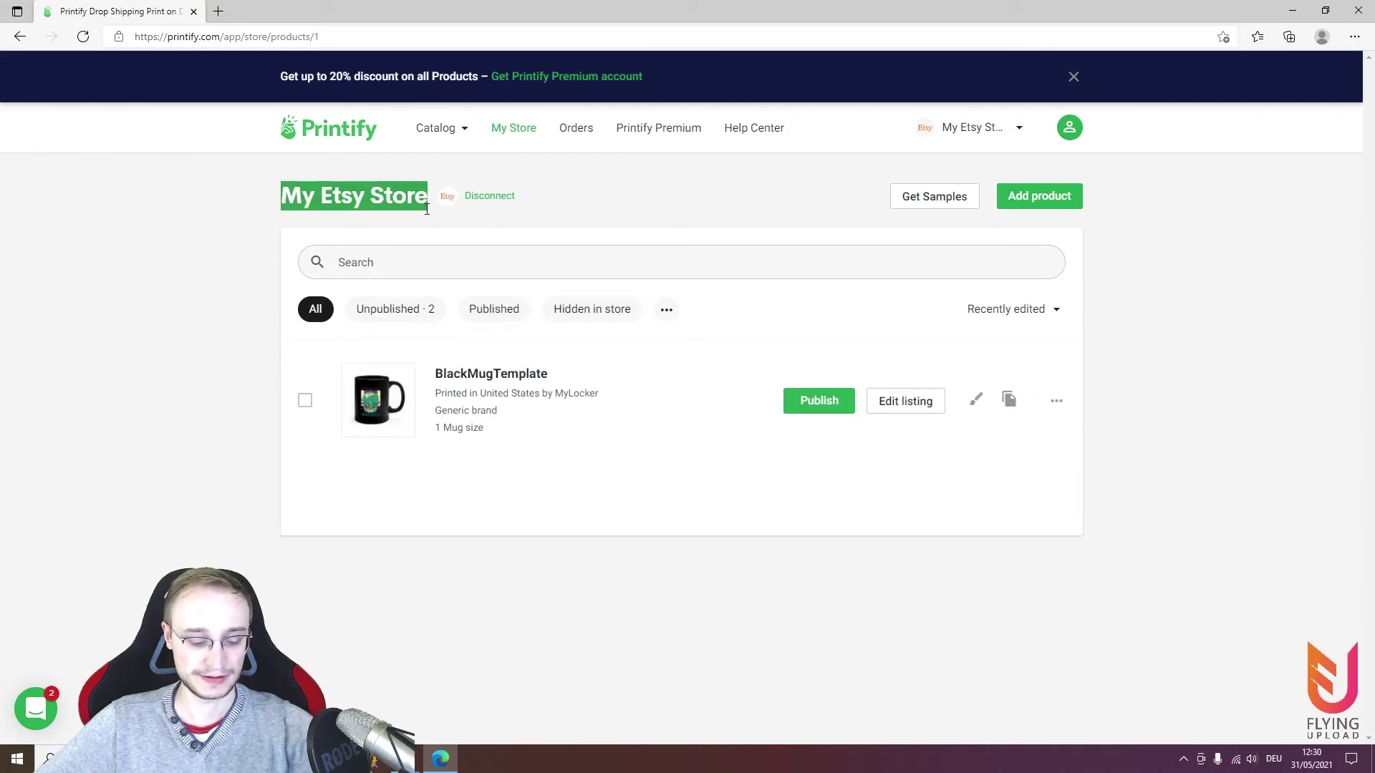
click(419, 759)
click(624, 180)
key(ctrl+v)
Add a new Etsy template named Black_Mug
click(535, 209)
text(Black_Mug)
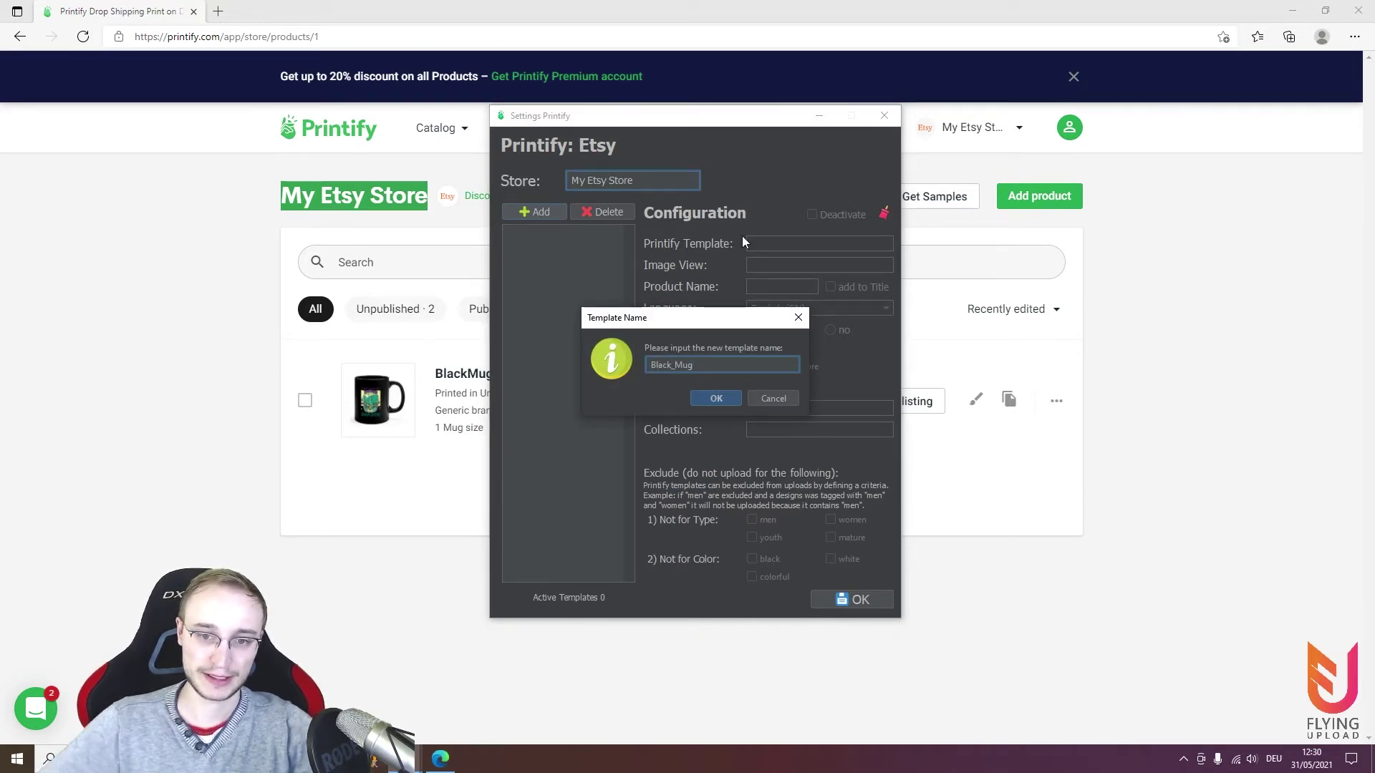
click(715, 398)
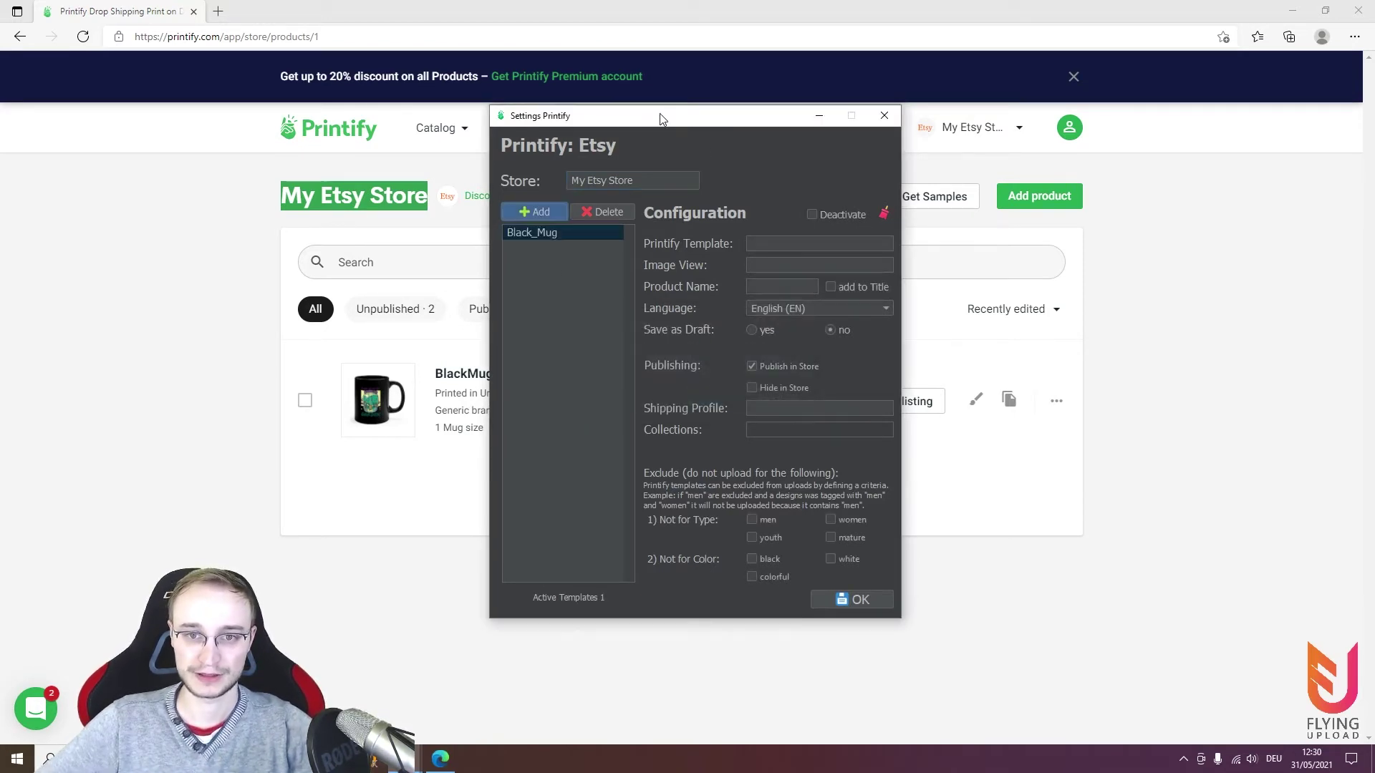
Copy the product title BlackMugTemplate from Printify and enter it as Black_Mug's Printify Template
click(419, 505)
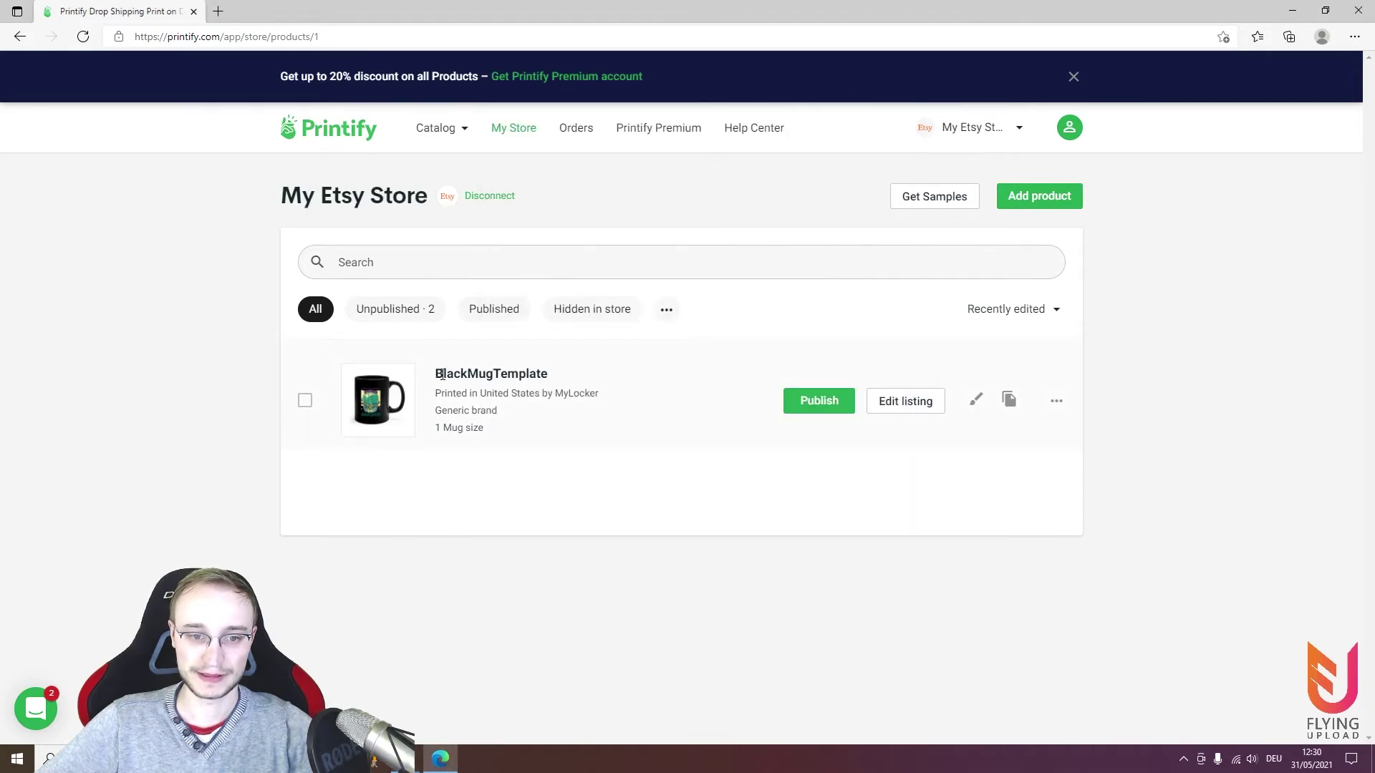
drag(438, 380, 570, 383)
key(ctrl+c)
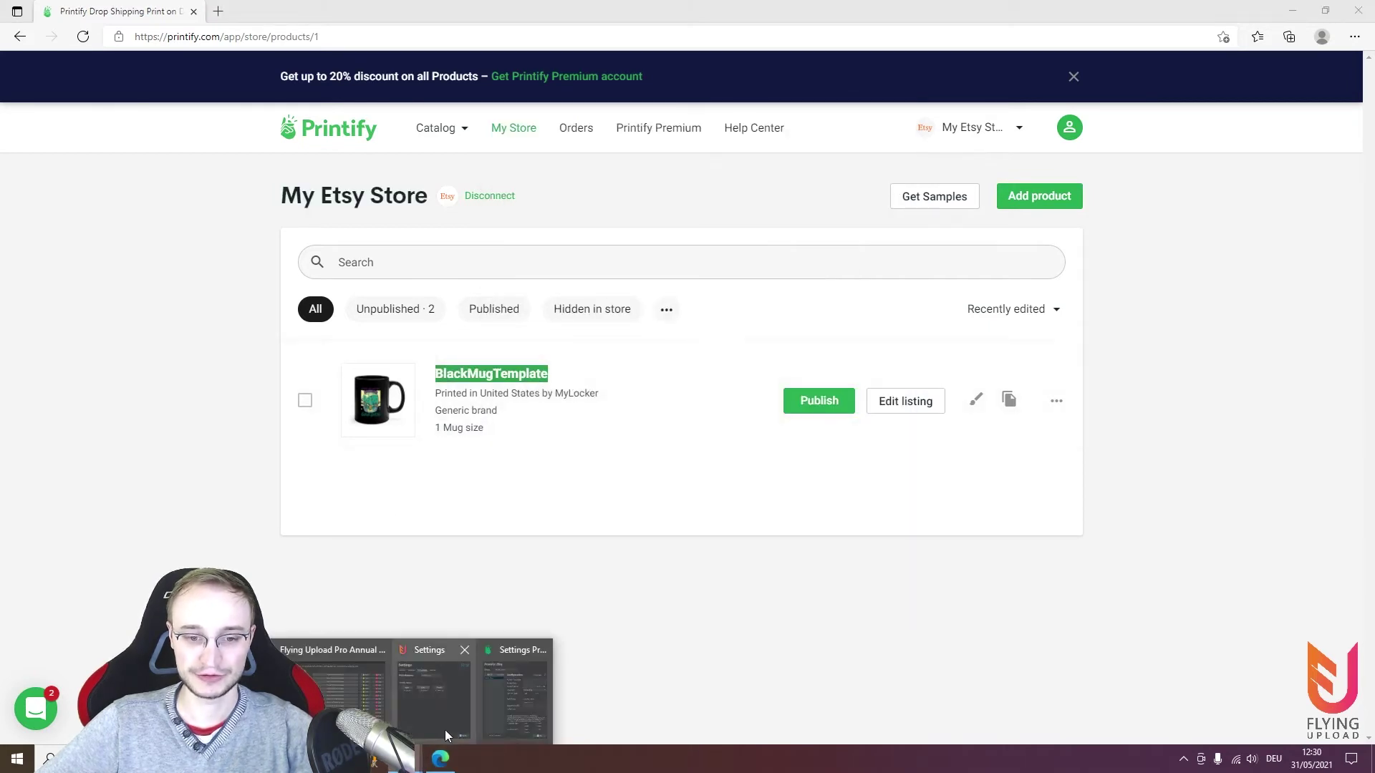
click(491, 709)
click(773, 248)
key(ctrl+v)
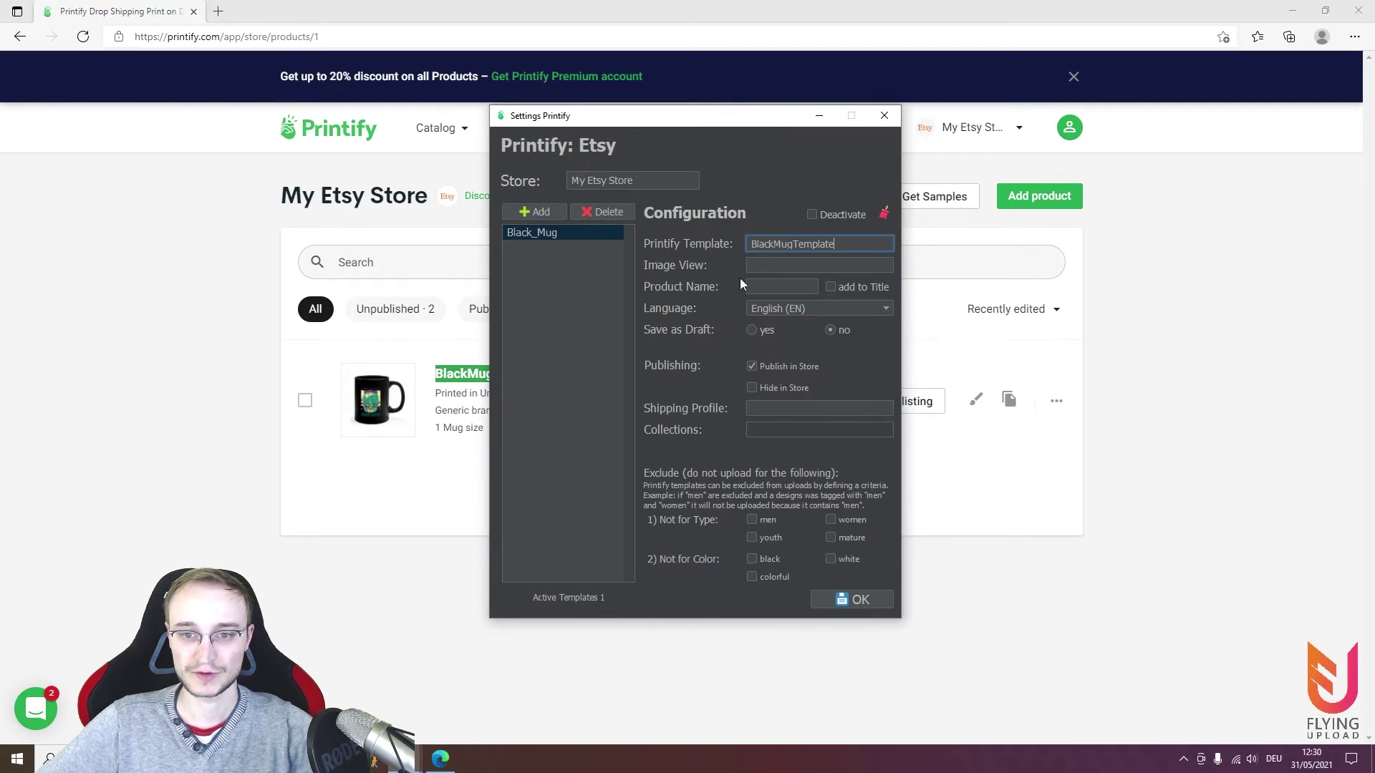
Open the BlackMugTemplate listing in Printify and select Context 1 as its title image view
click(408, 514)
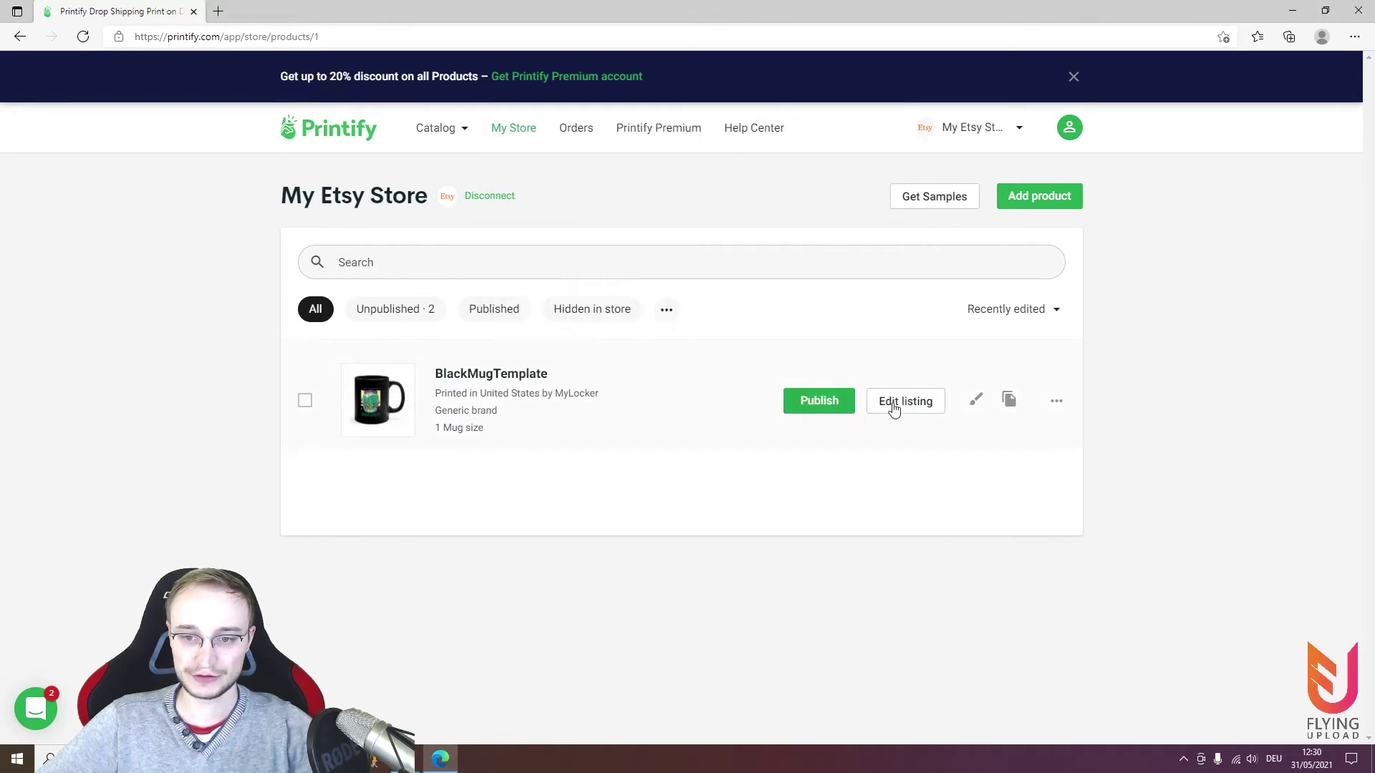
click(905, 405)
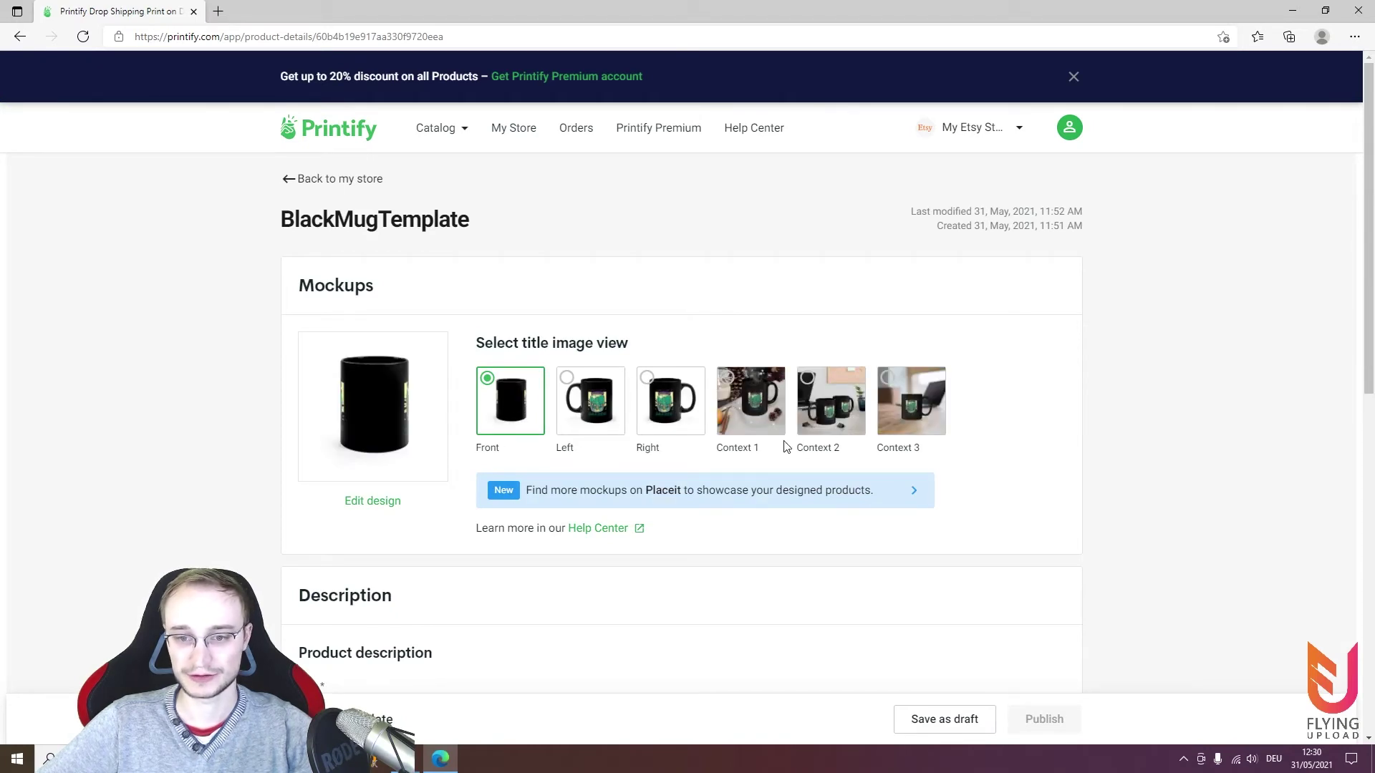
click(741, 421)
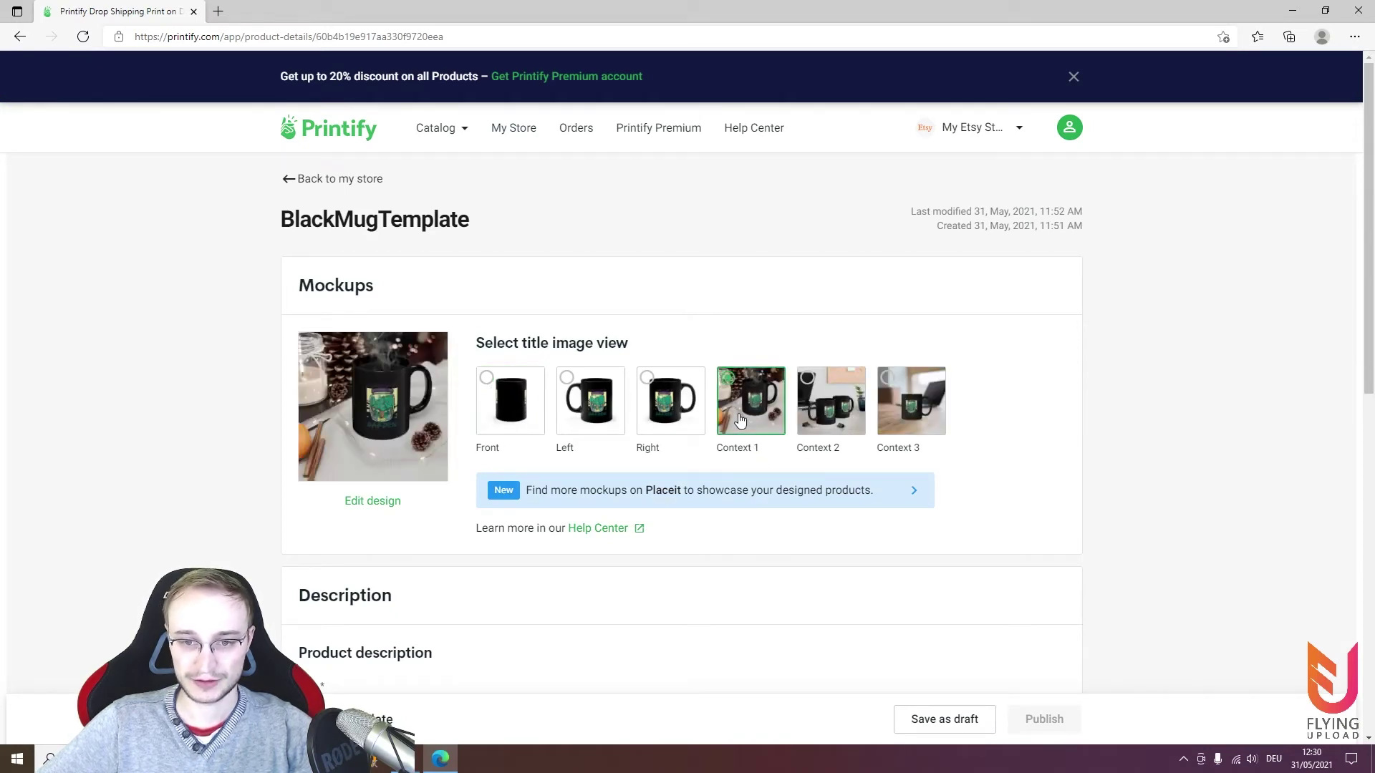
drag(772, 452, 723, 449)
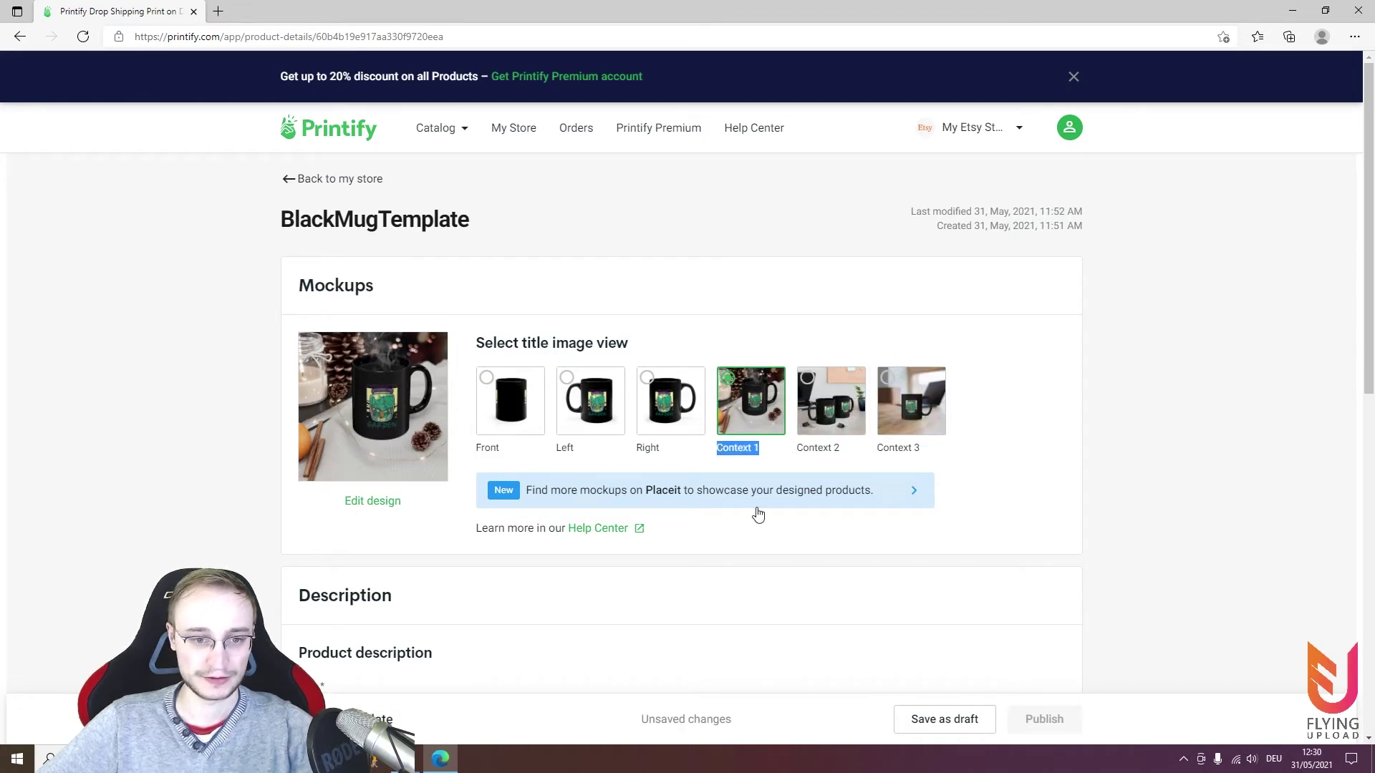
In Flying Upload's Black_Mug configuration, set the Image View to Context 1 and the Product Name to Mug, added to the title
mouse_move(440, 758)
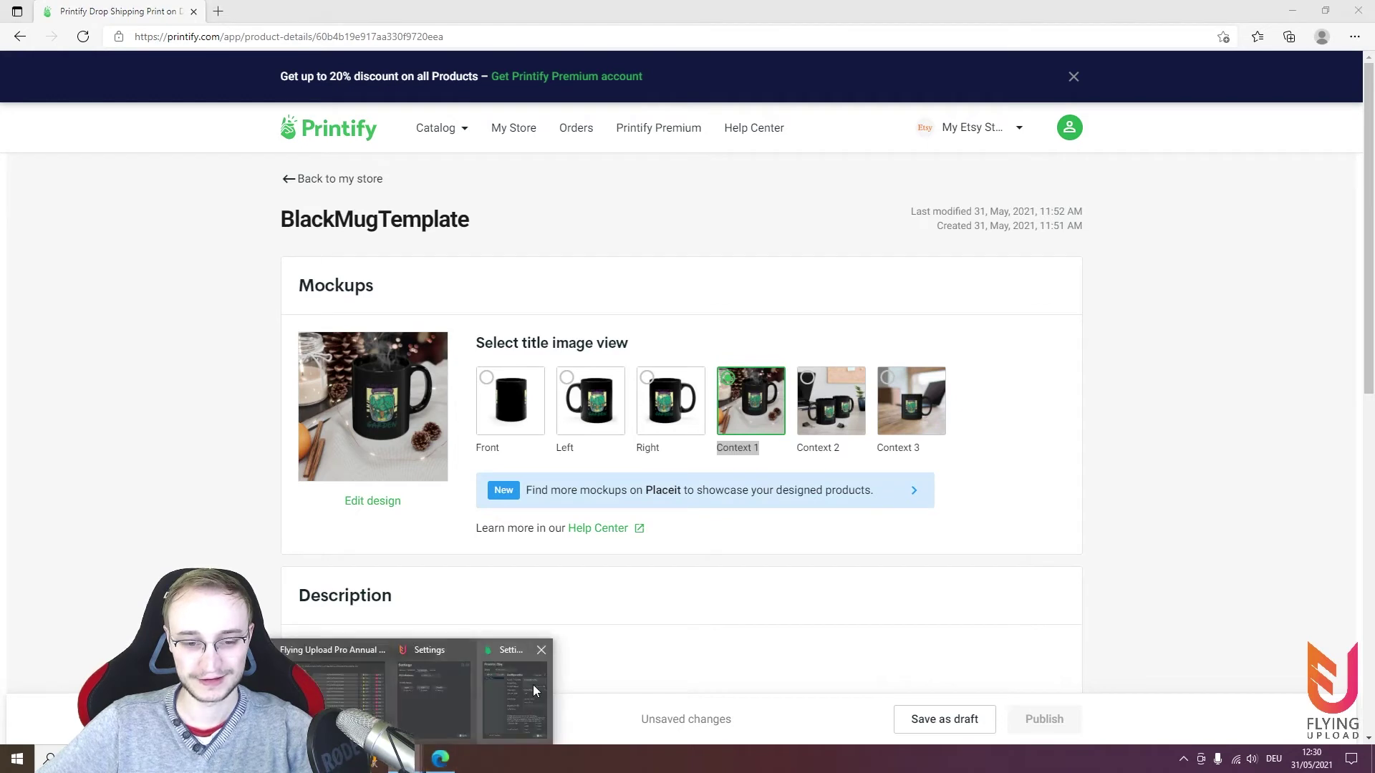
click(532, 687)
click(781, 267)
text(Context 1)
key(Tab)
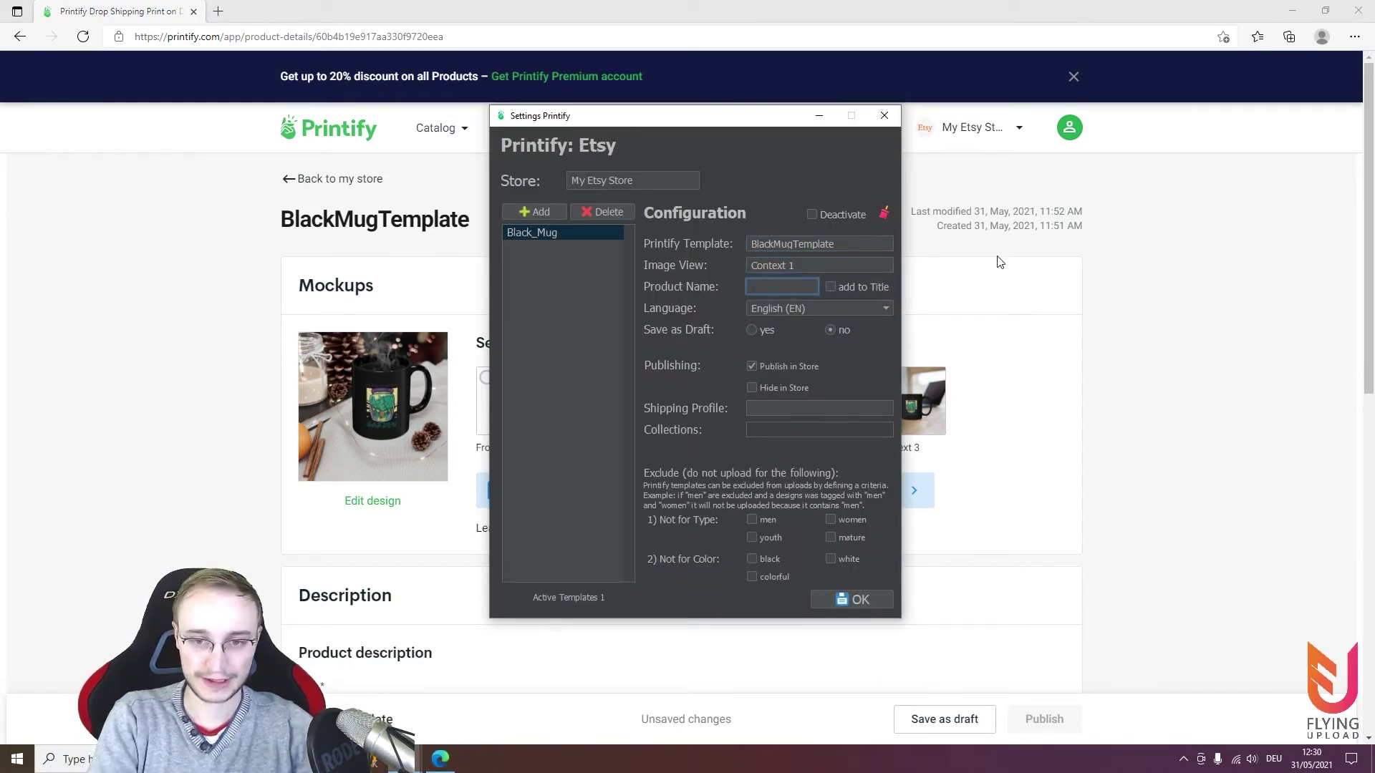
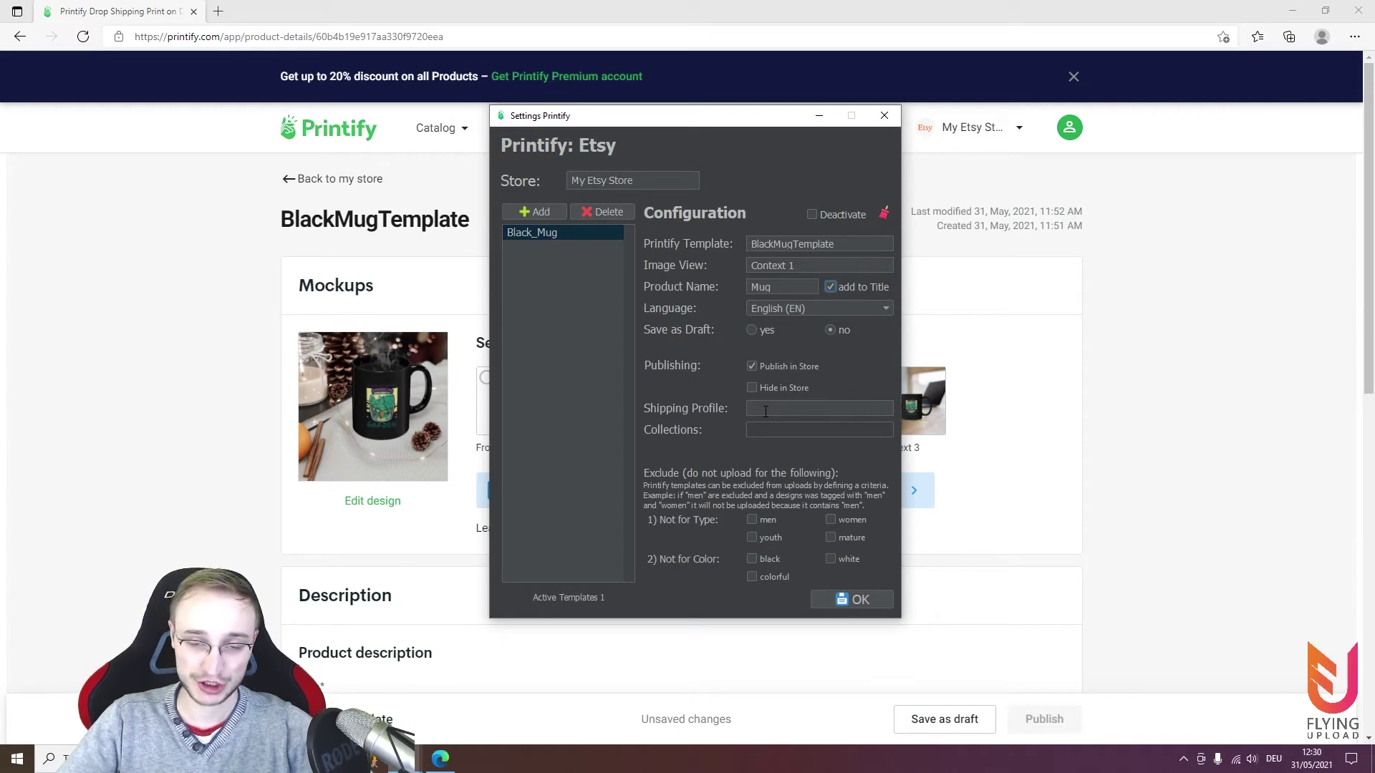
In Printify's BlackMugTemplate listing, enable publishing the product to the Etsy store and bring up its shipping profile settings
click(1255, 254)
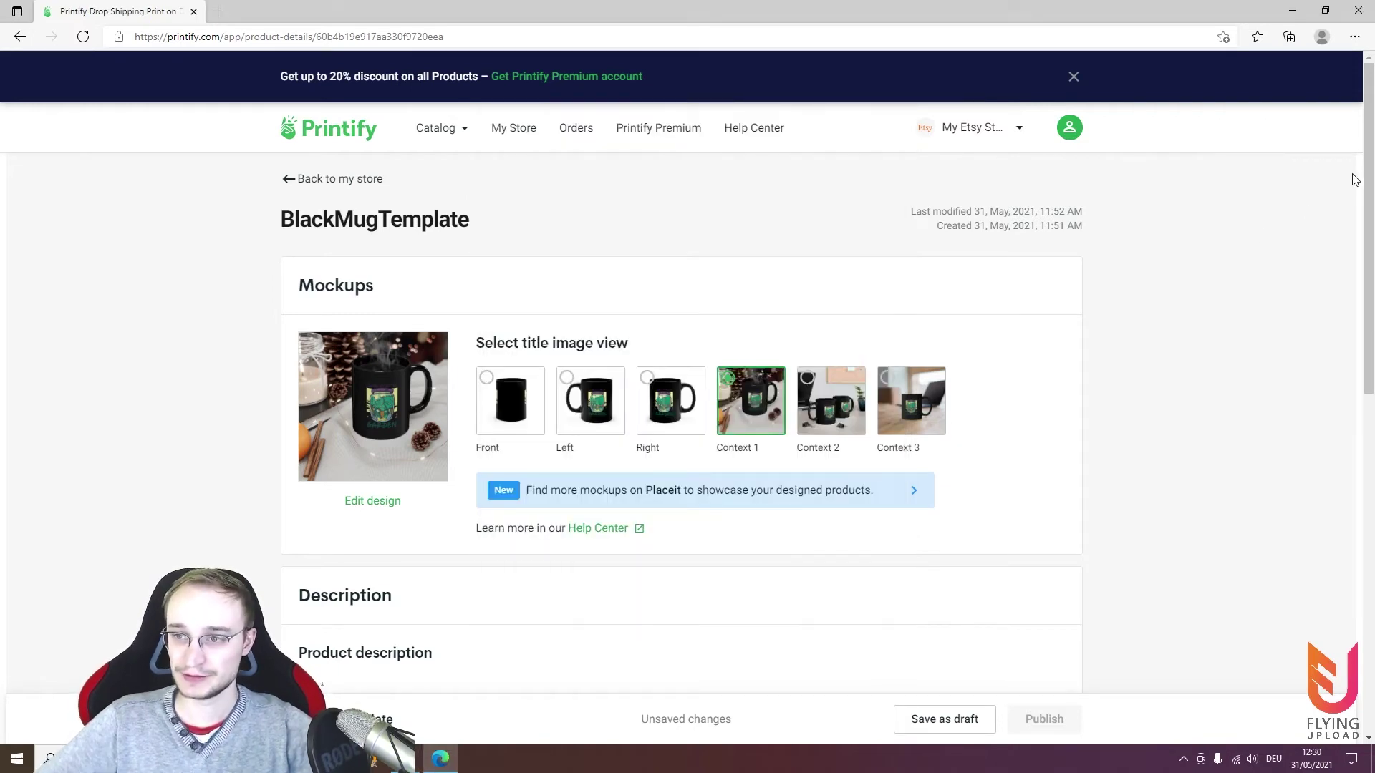
scroll(1341, 384, down, 5)
scroll(1341, 385, down, 4)
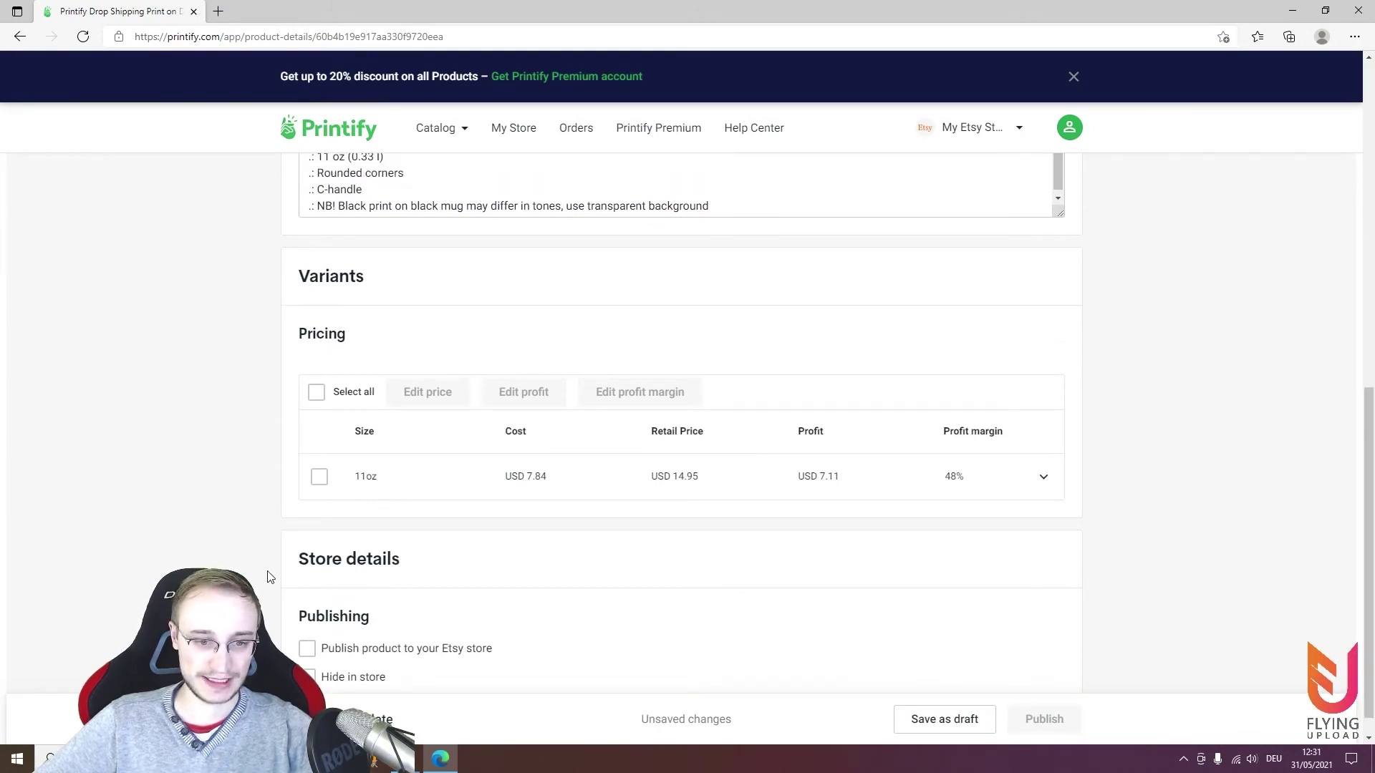
scroll(269, 577, up, 3)
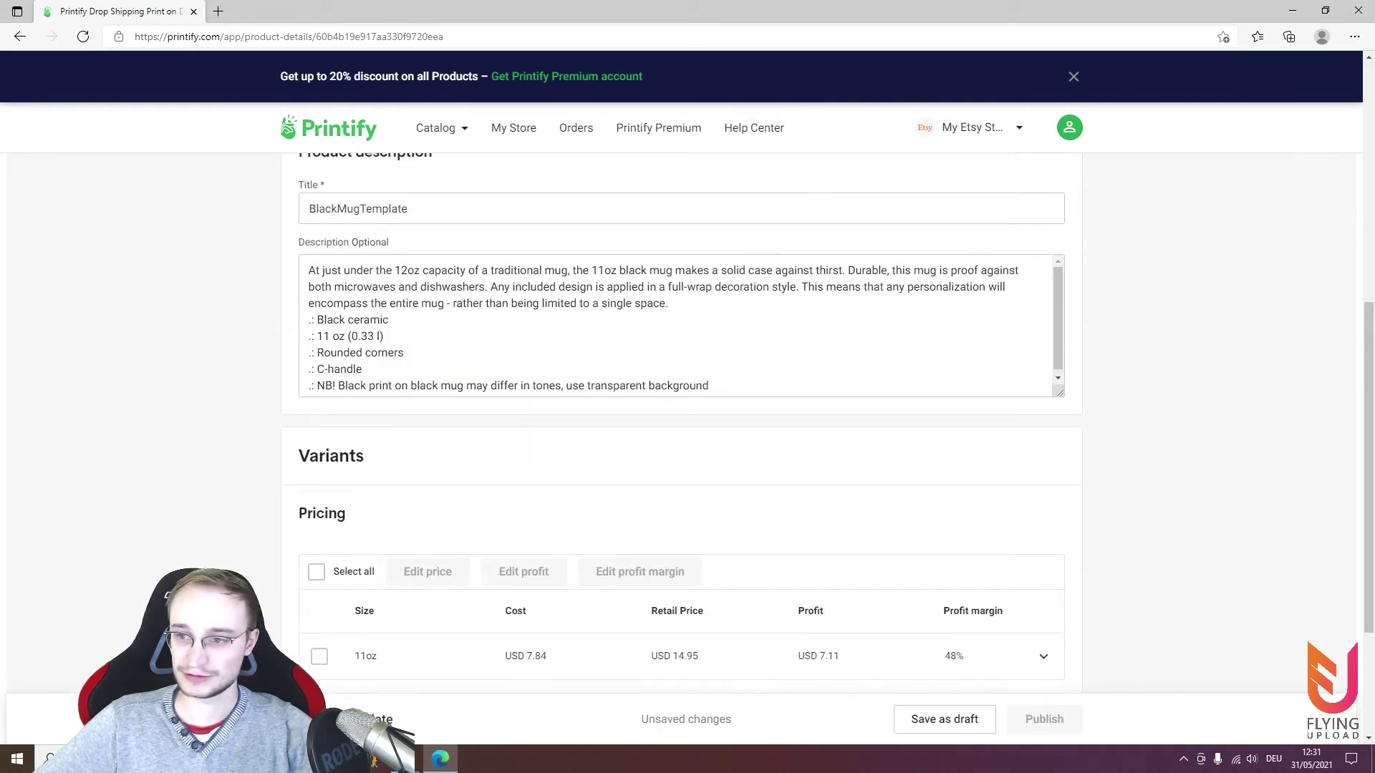
scroll(1341, 460, down, 3)
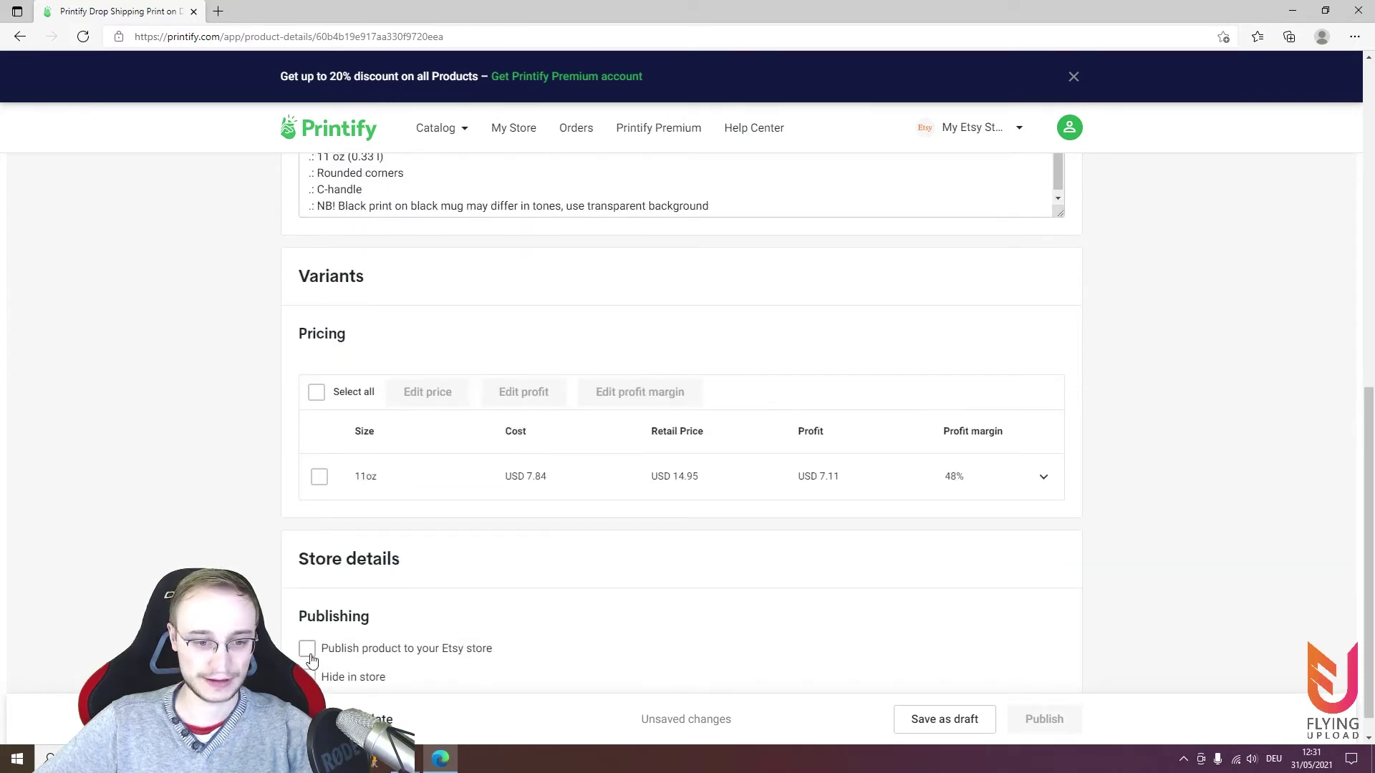
click(310, 653)
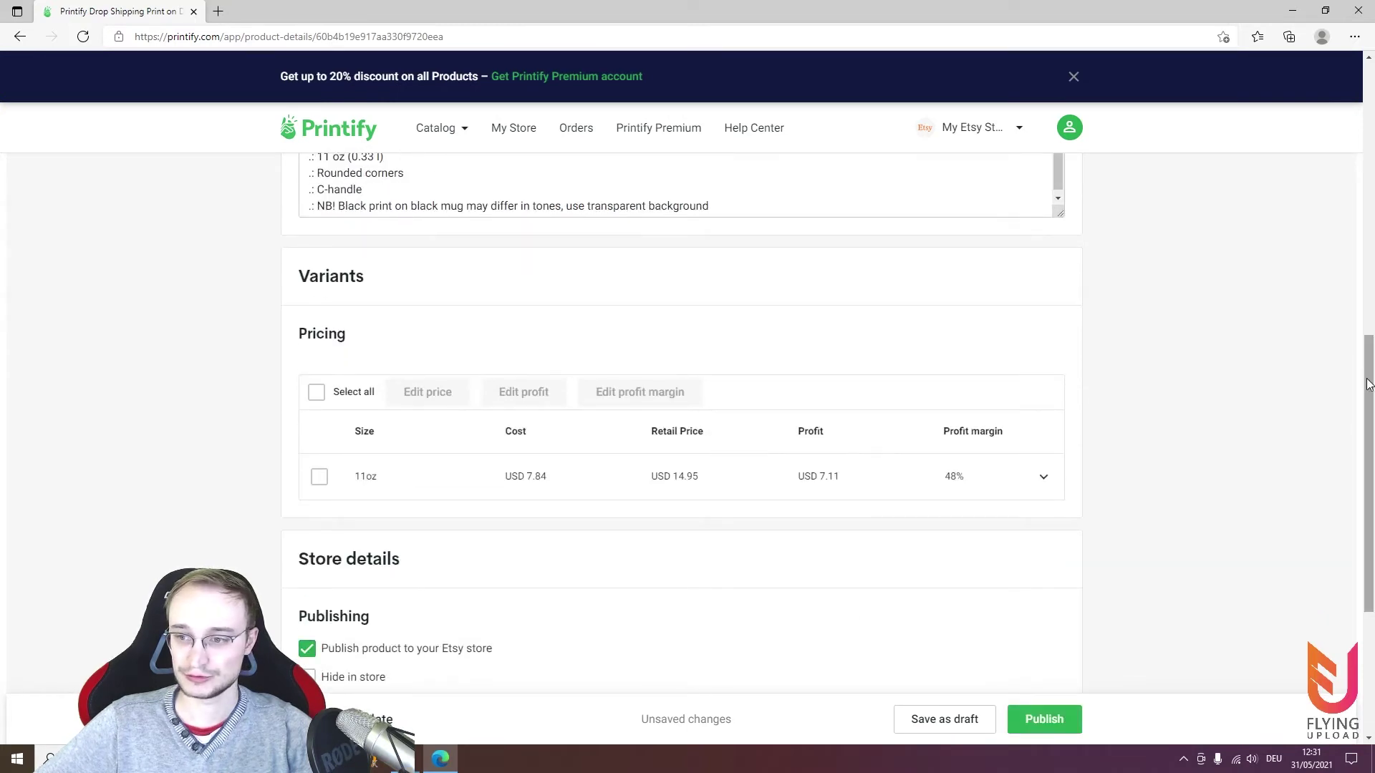
scroll(1351, 492, down, 5)
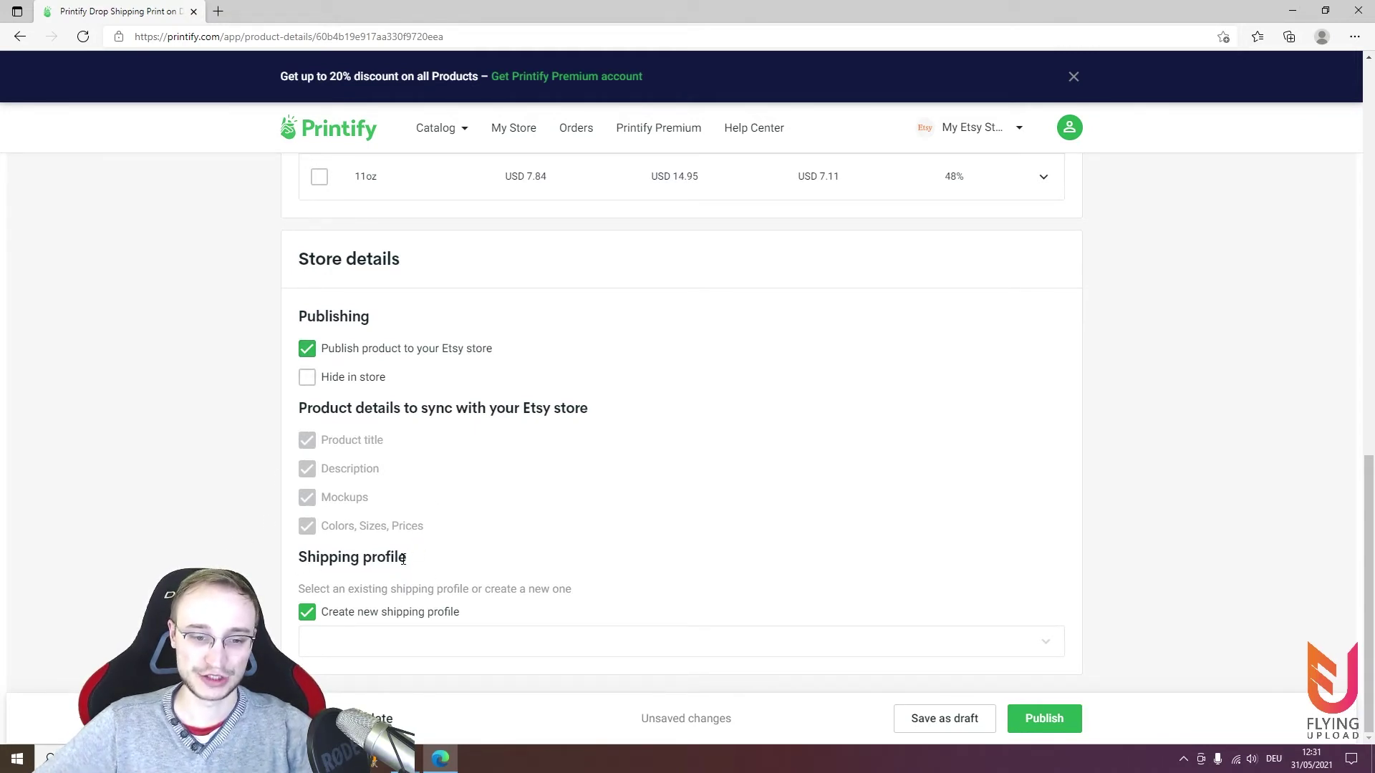
click(307, 349)
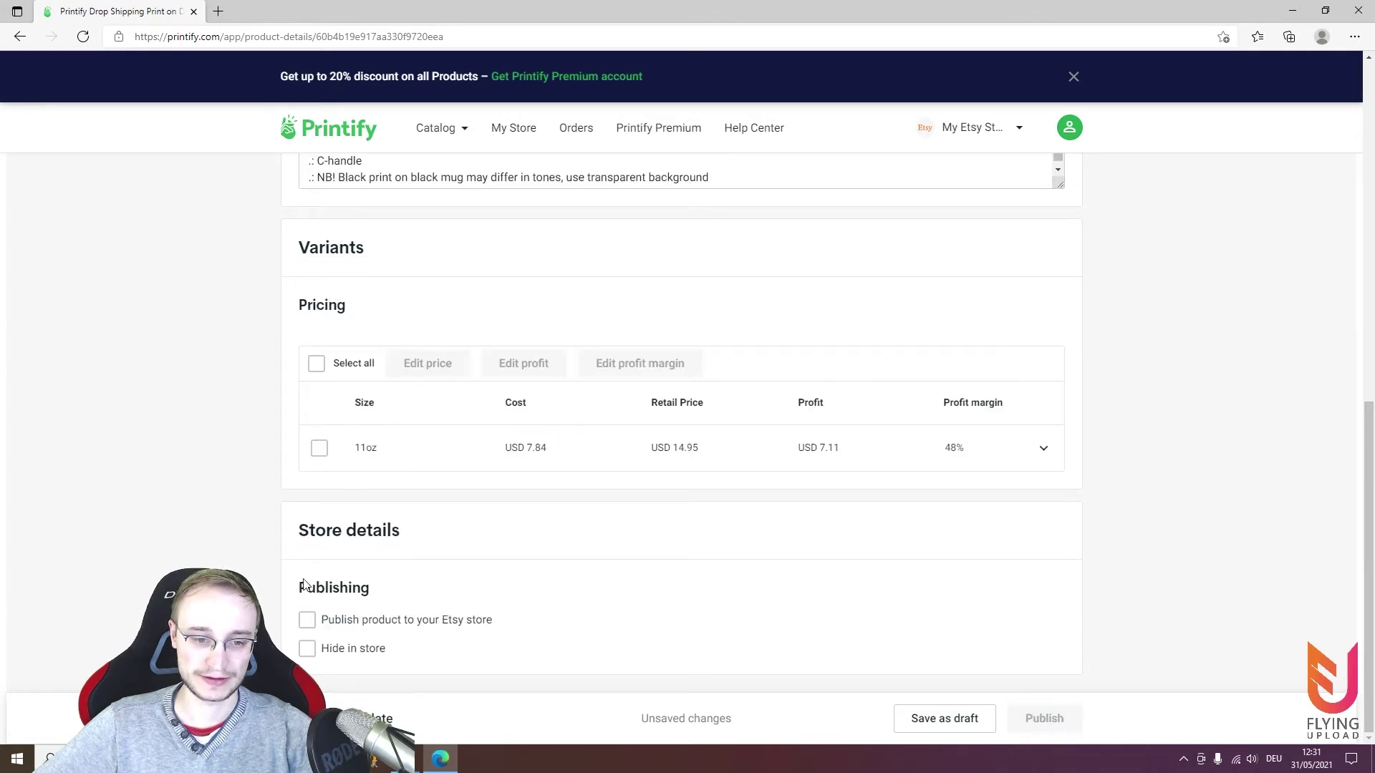
click(307, 619)
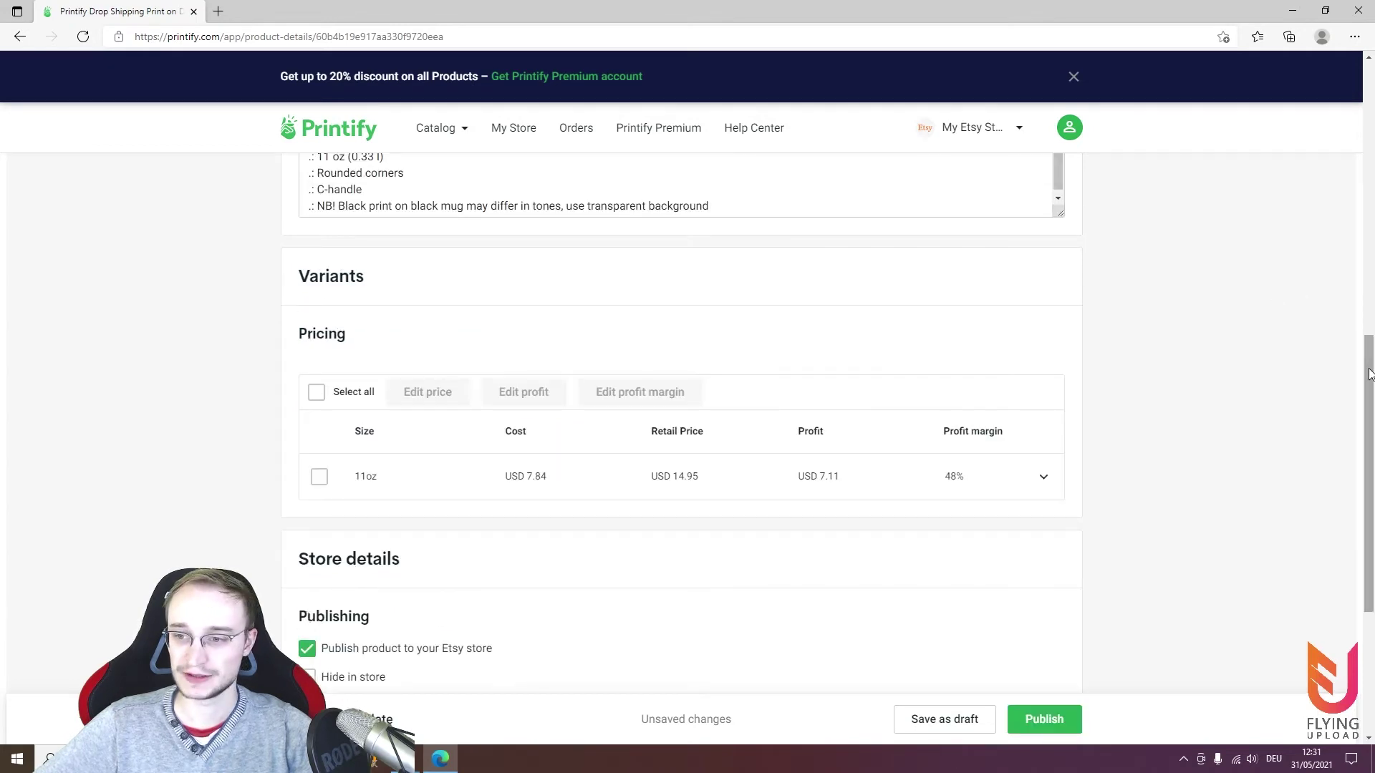
drag(1368, 374, 1368, 492)
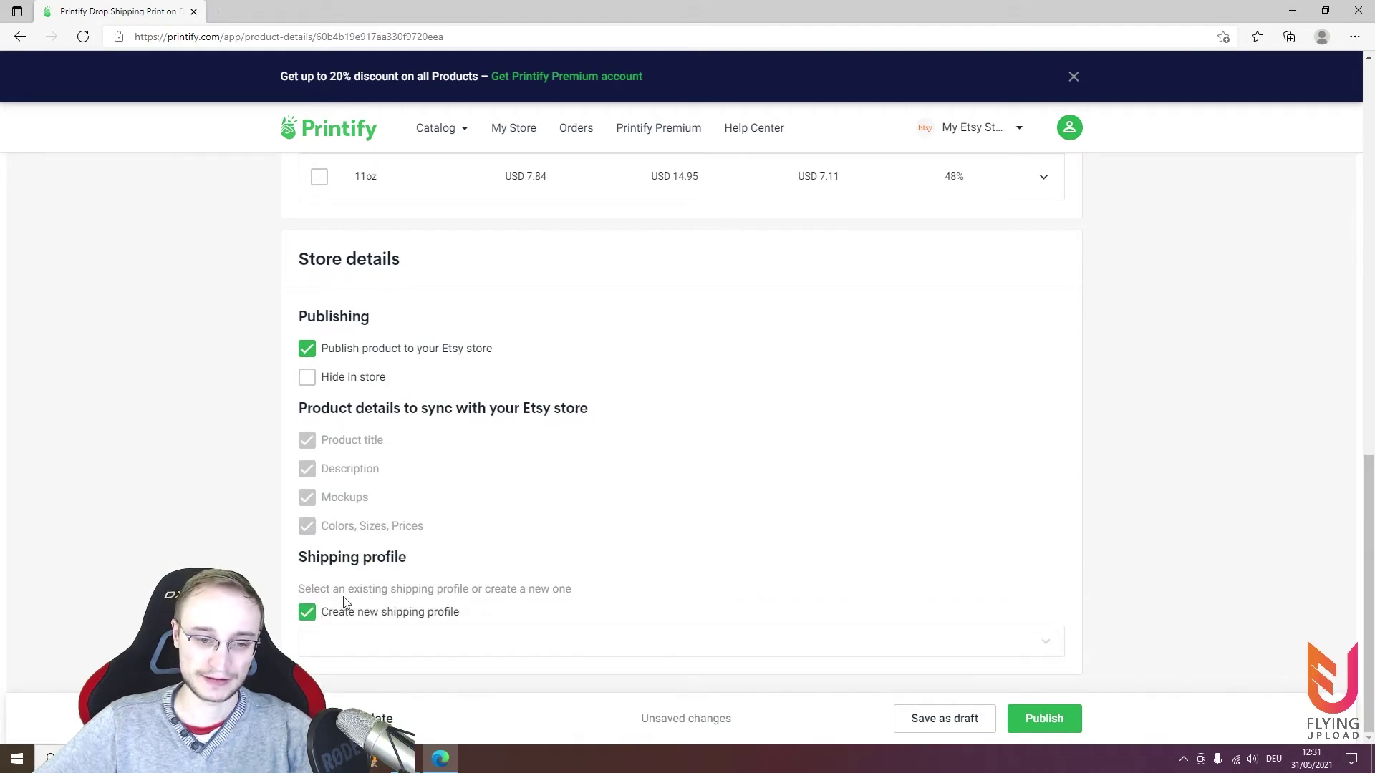
Turn off creating a new shipping profile, choose Printful: Mugs (#PF-FRG3): 2-7 business days instead, and copy that profile name
click(306, 612)
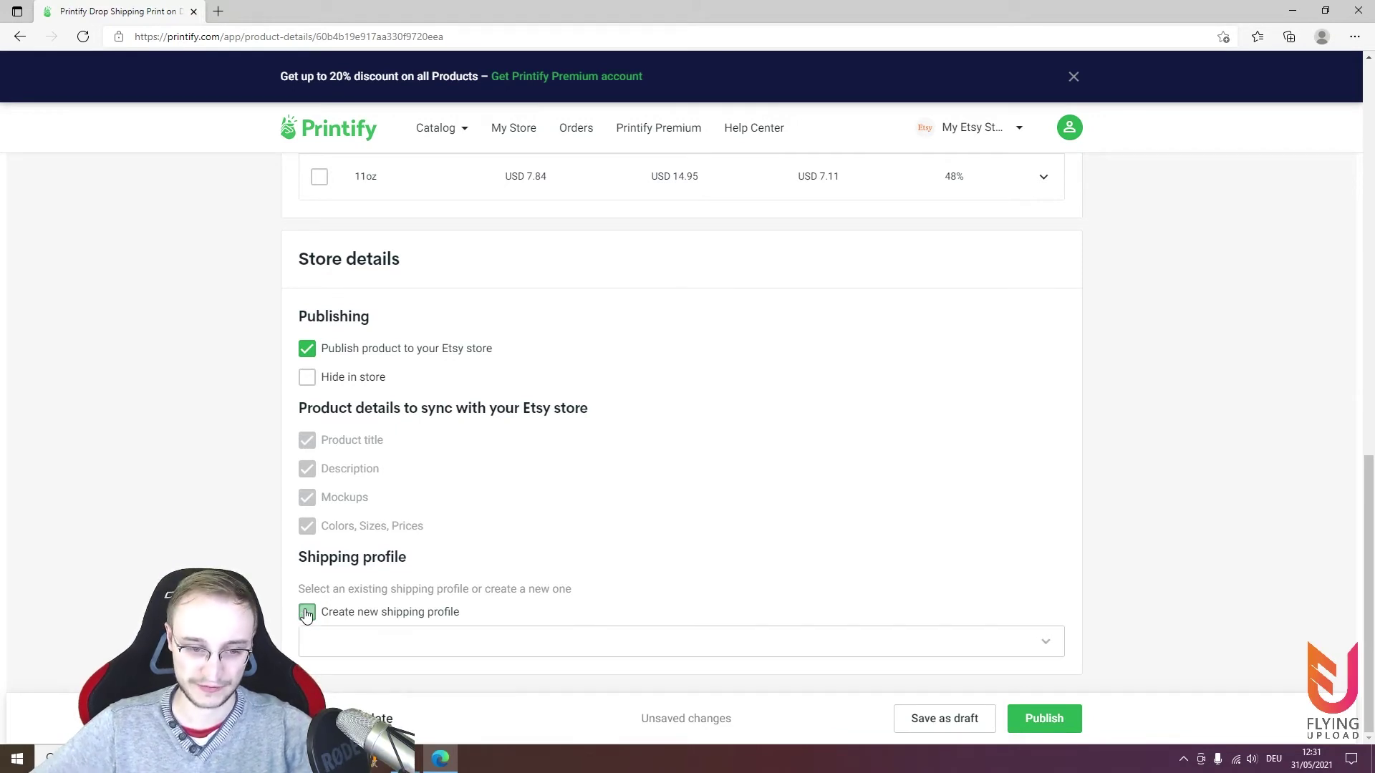
click(1037, 644)
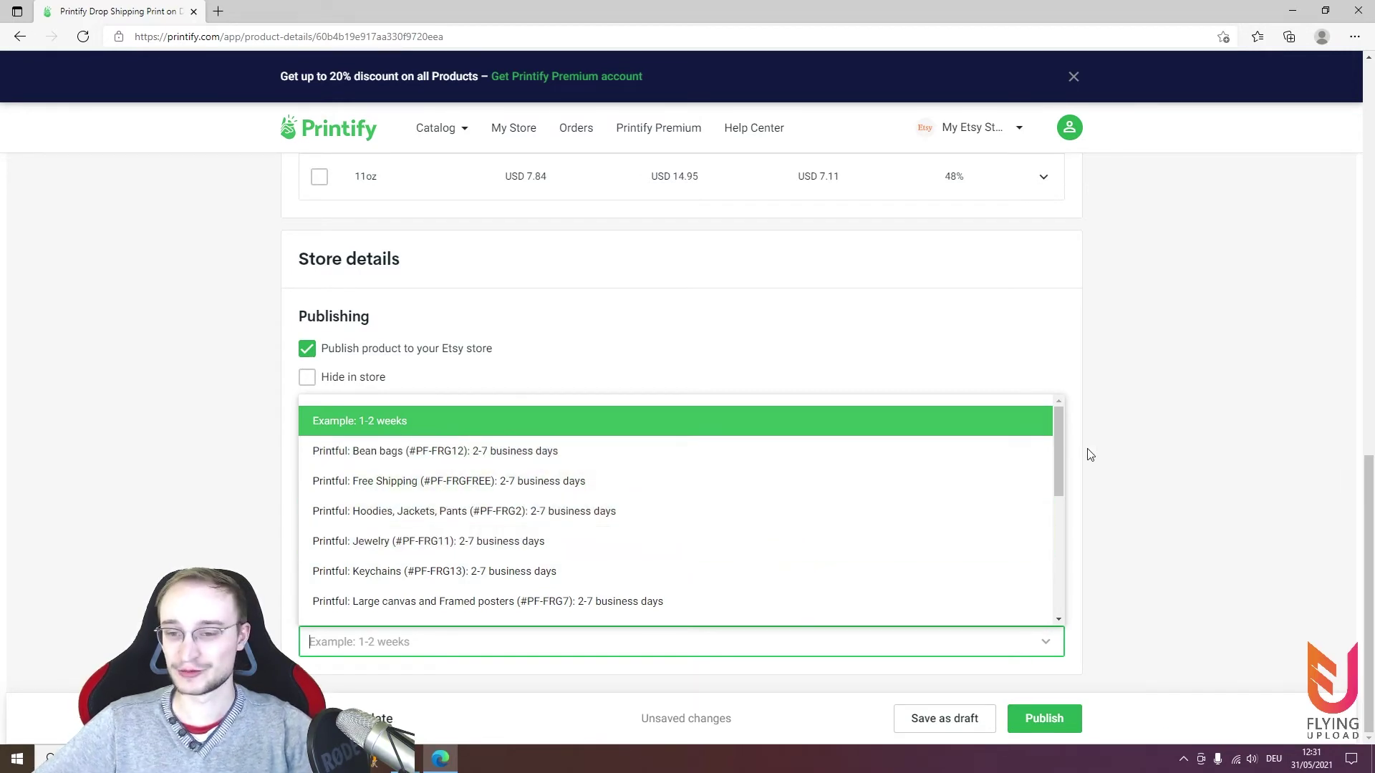
drag(1058, 443, 1054, 487)
click(445, 579)
triple_click(501, 642)
key(ctrl+c)
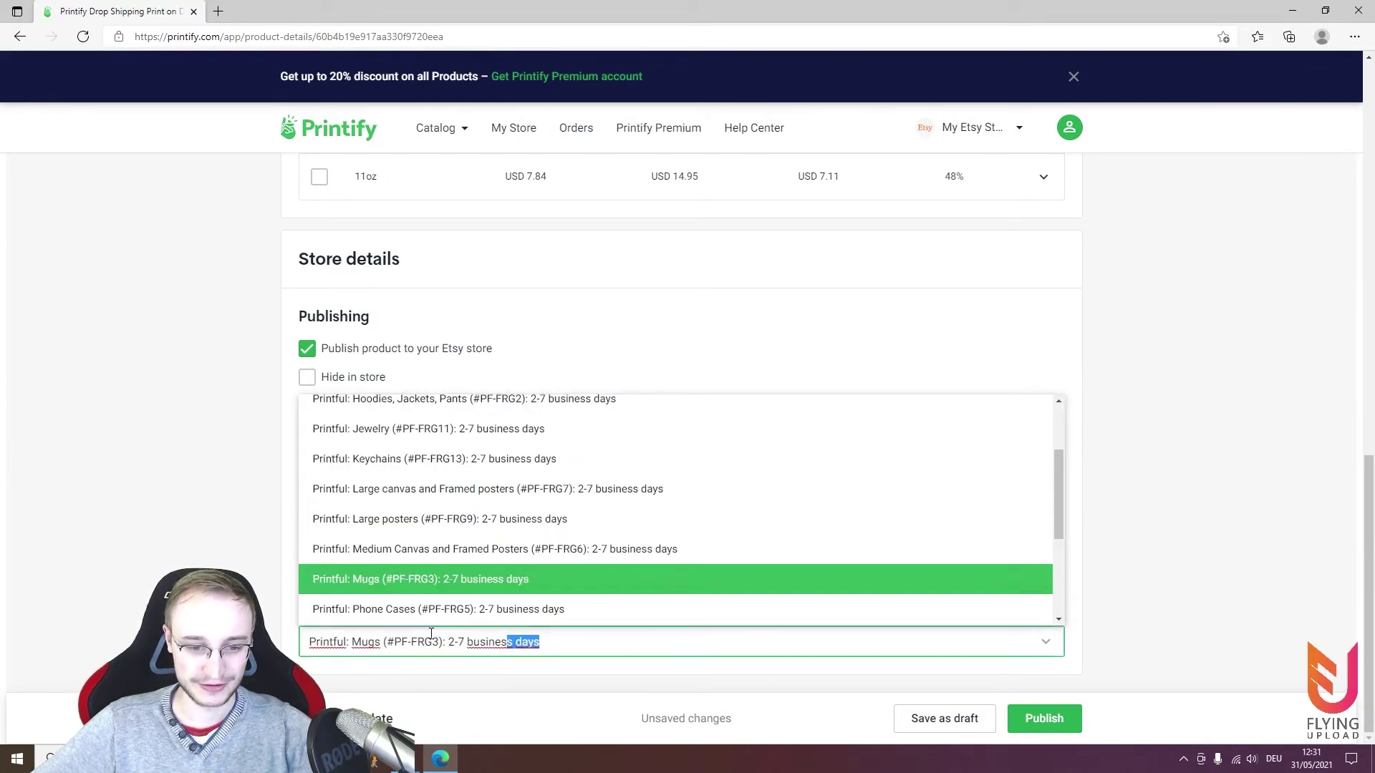
Switch to Flying Upload and paste the copied Mugs profile name as Black_Mug's Shipping Profile
click(374, 759)
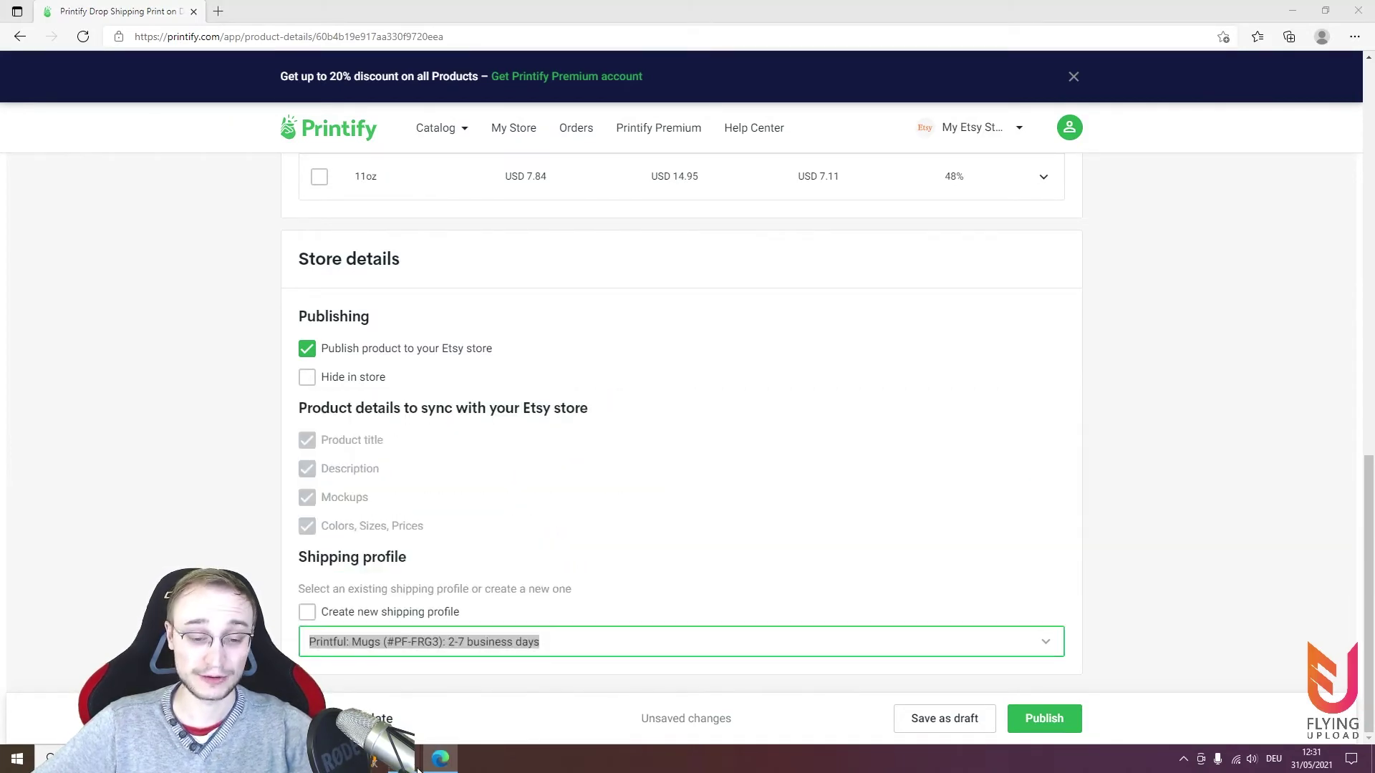
click(441, 706)
click(757, 411)
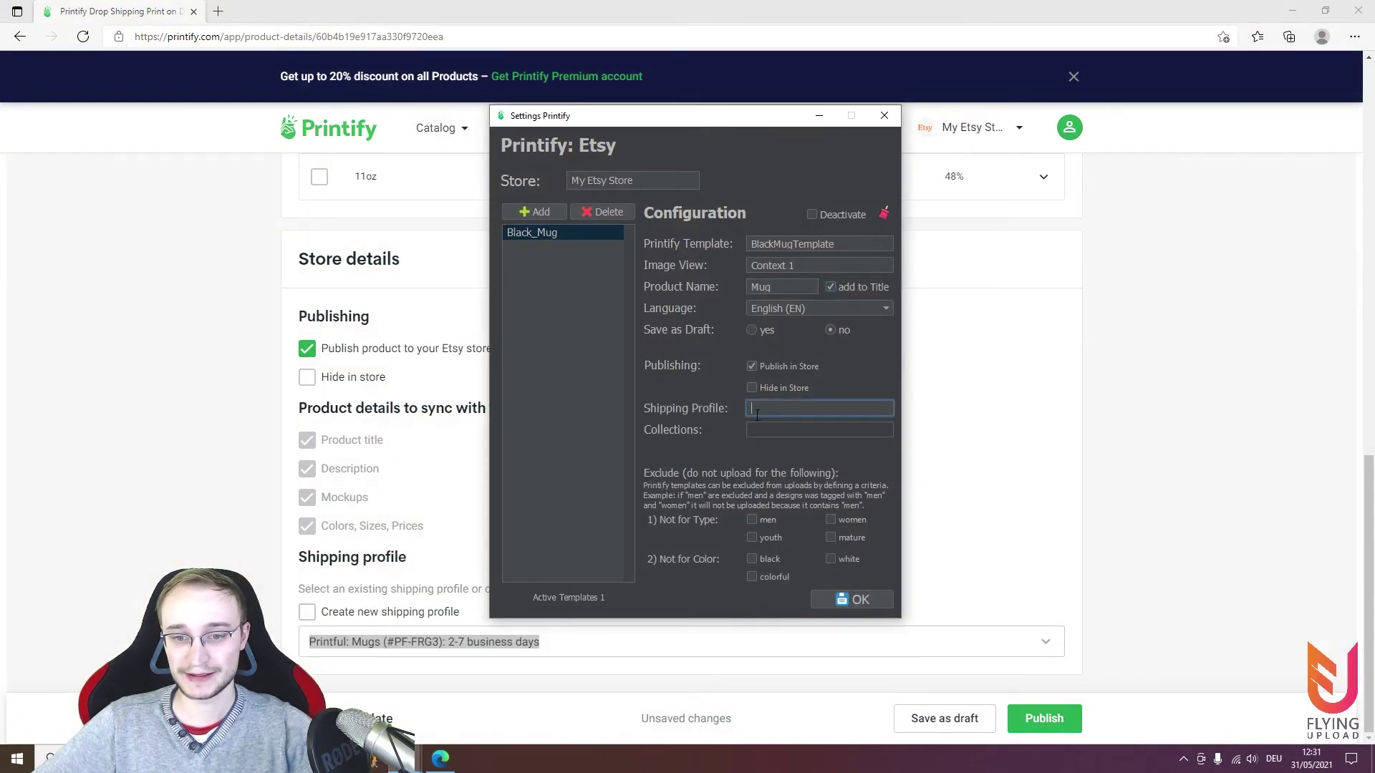
key(ctrl+v)
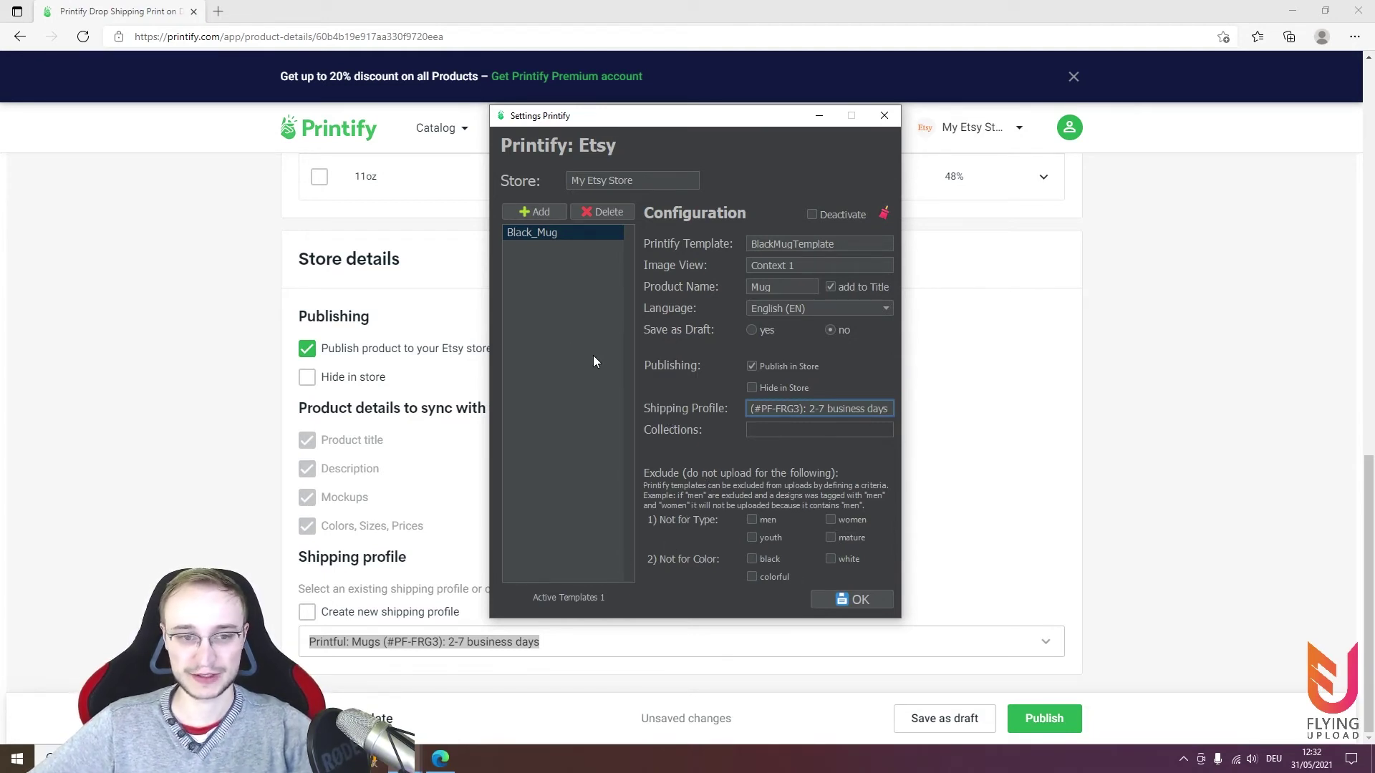
Exclude the colors white and colorful from the Black_Mug template, and save the Printify settings
click(847, 558)
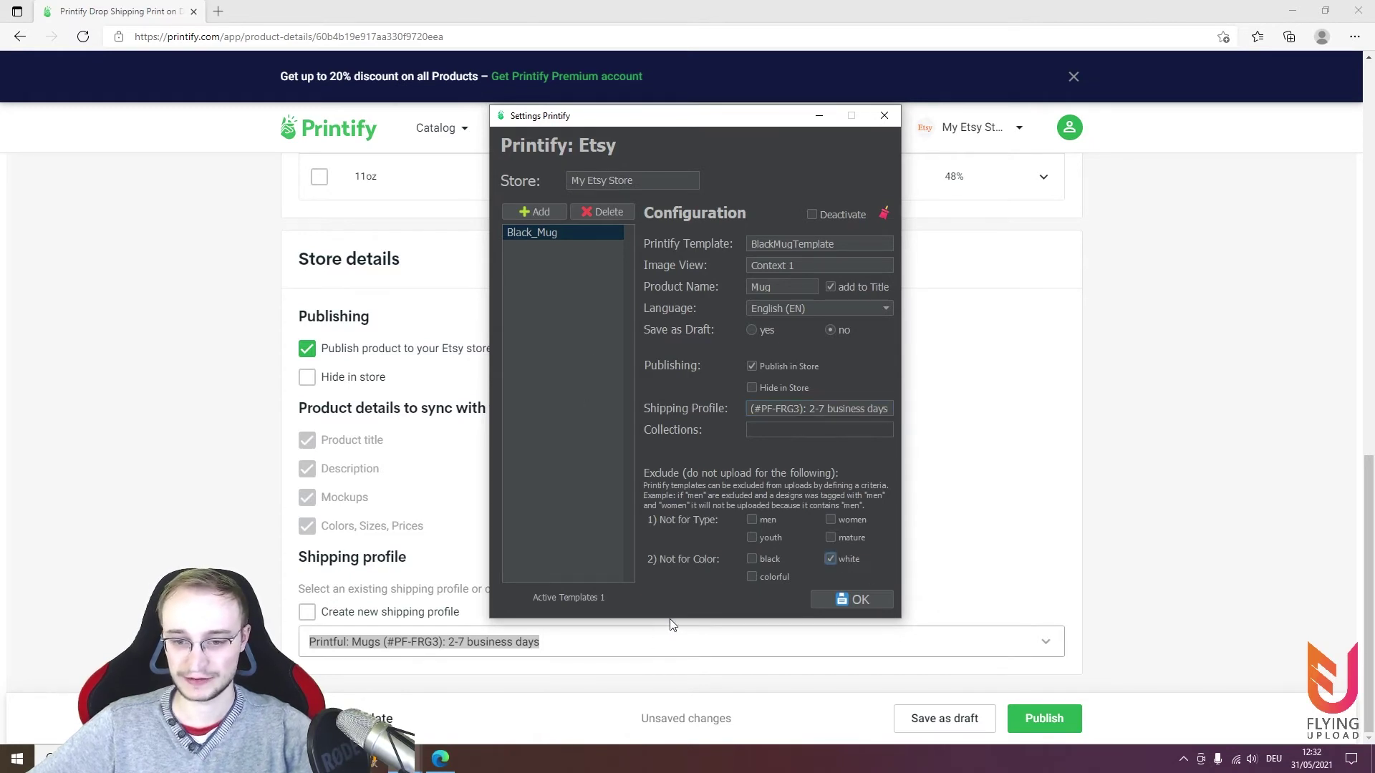
click(757, 588)
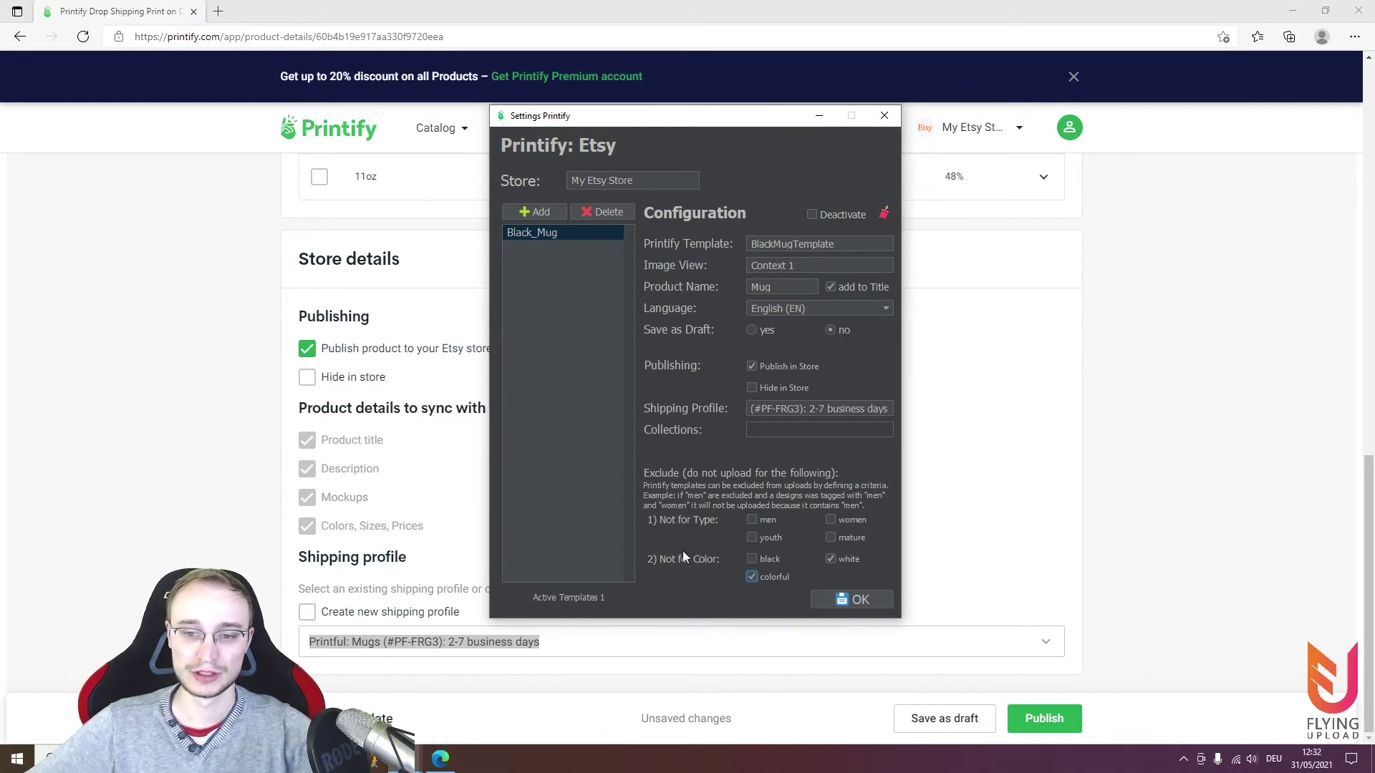
click(857, 600)
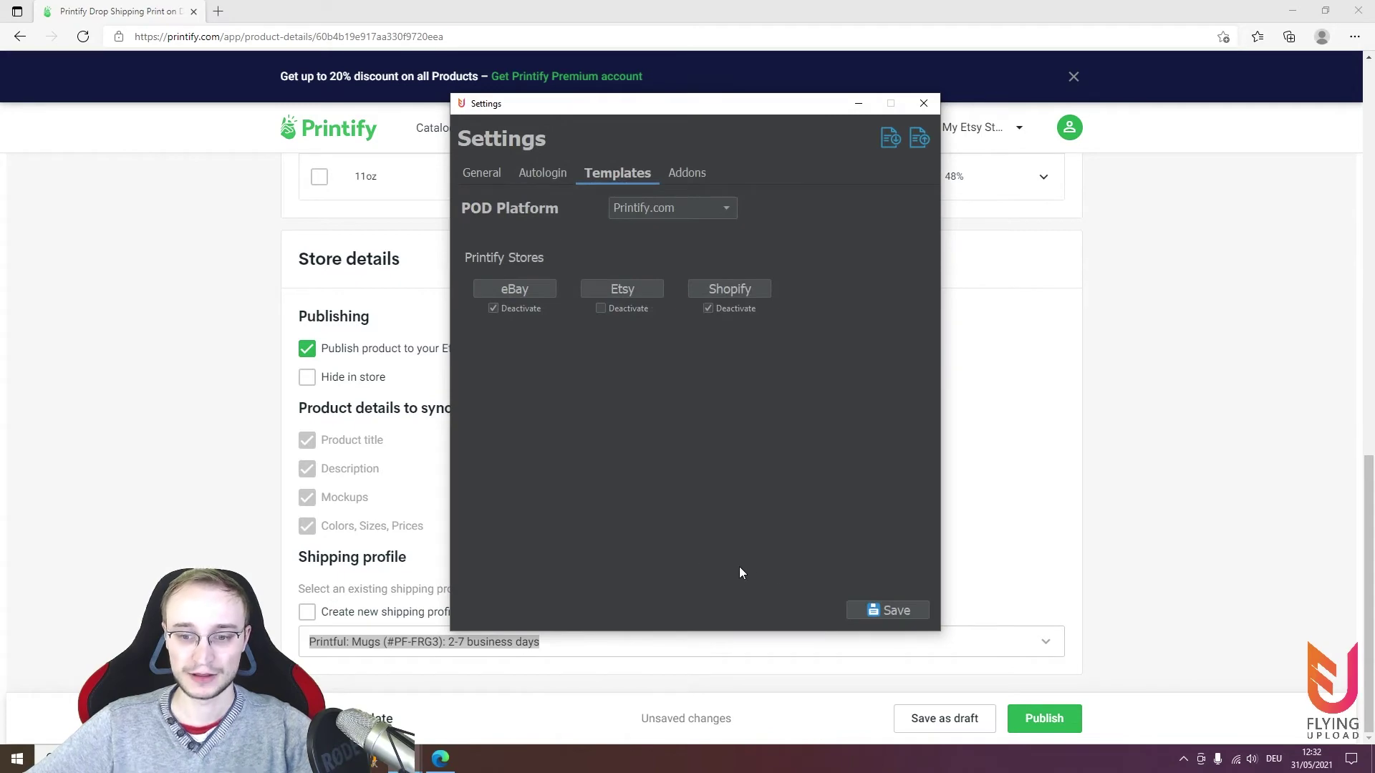
click(883, 610)
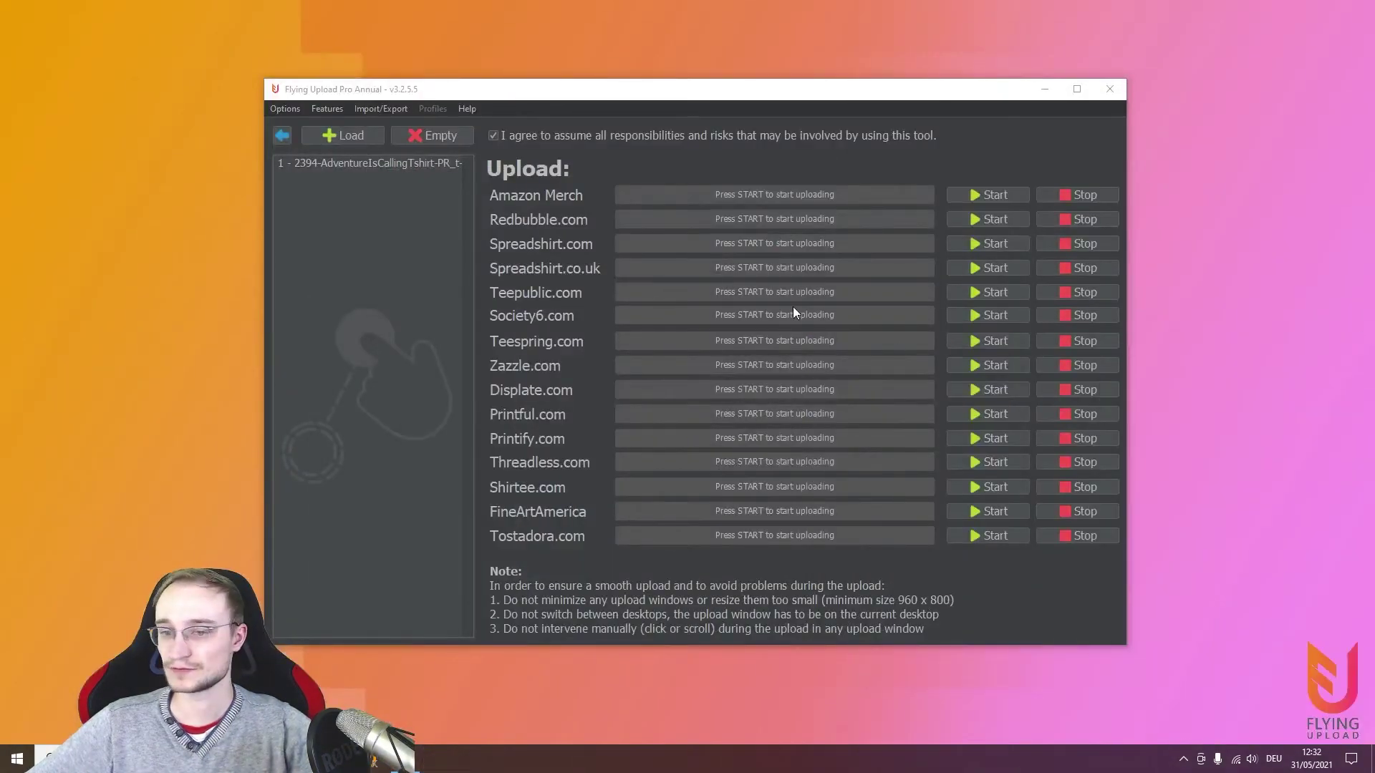
Start the Printify.com upload of the AdventureIsCalling design and agree to upload the already uploaded design again
click(1006, 436)
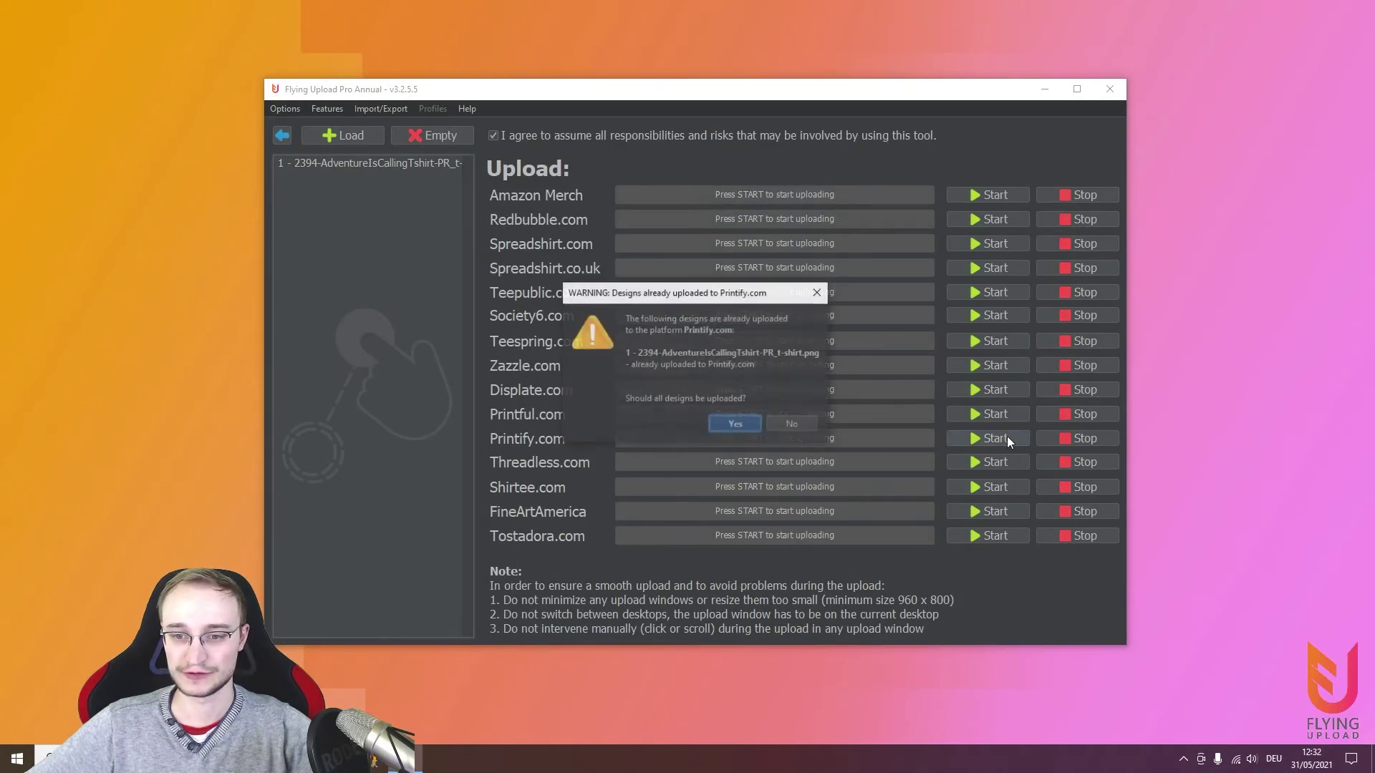
click(743, 422)
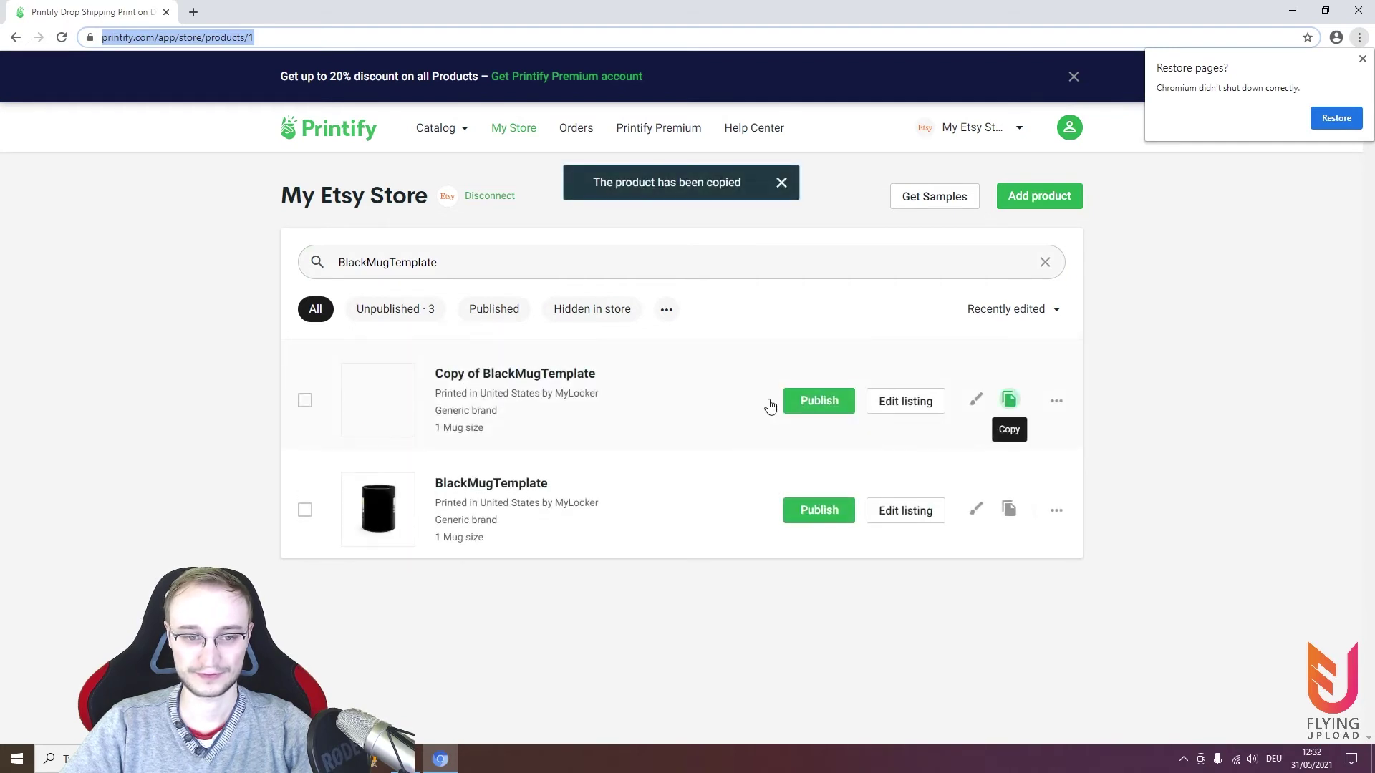
click(770, 406)
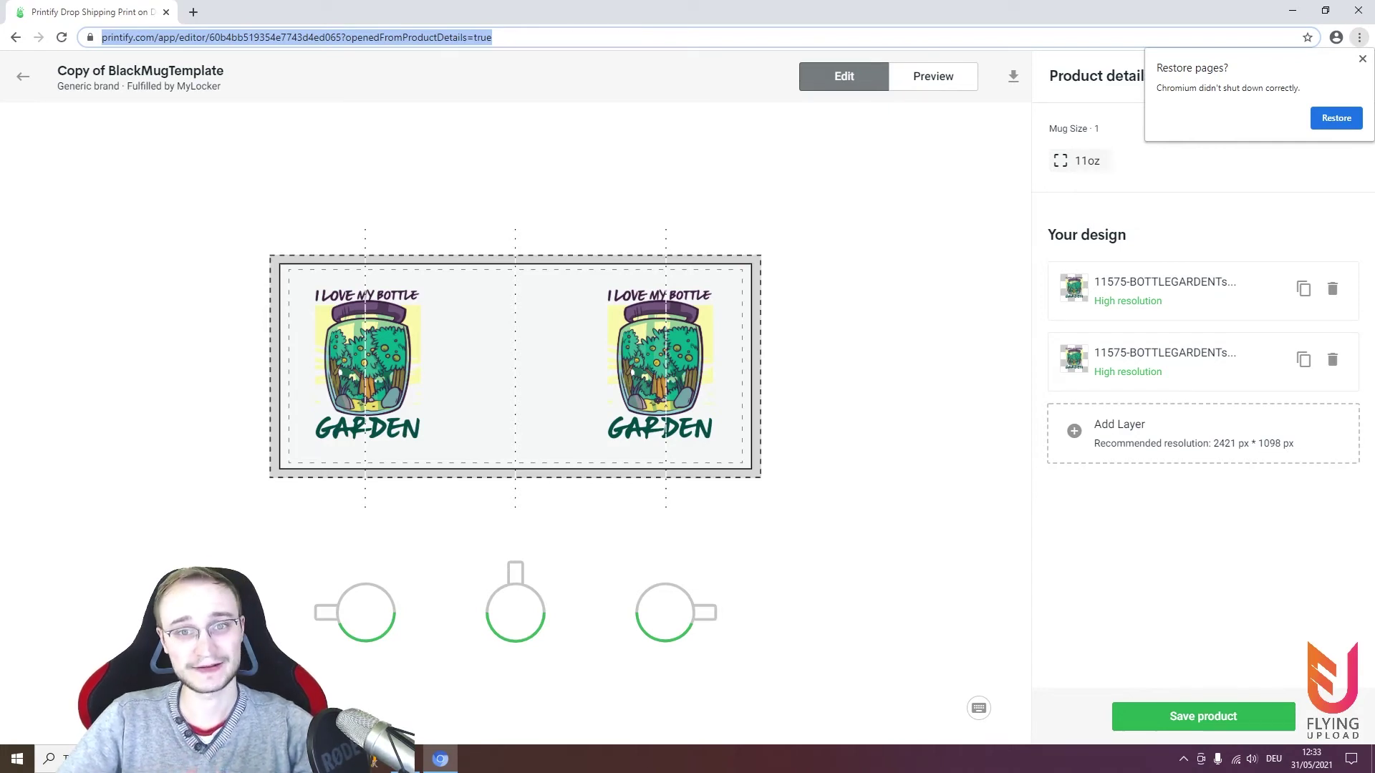
Remove both bottle garden designs from the mug in the Copy of BlackMugTemplate editor
click(660, 365)
click(1332, 288)
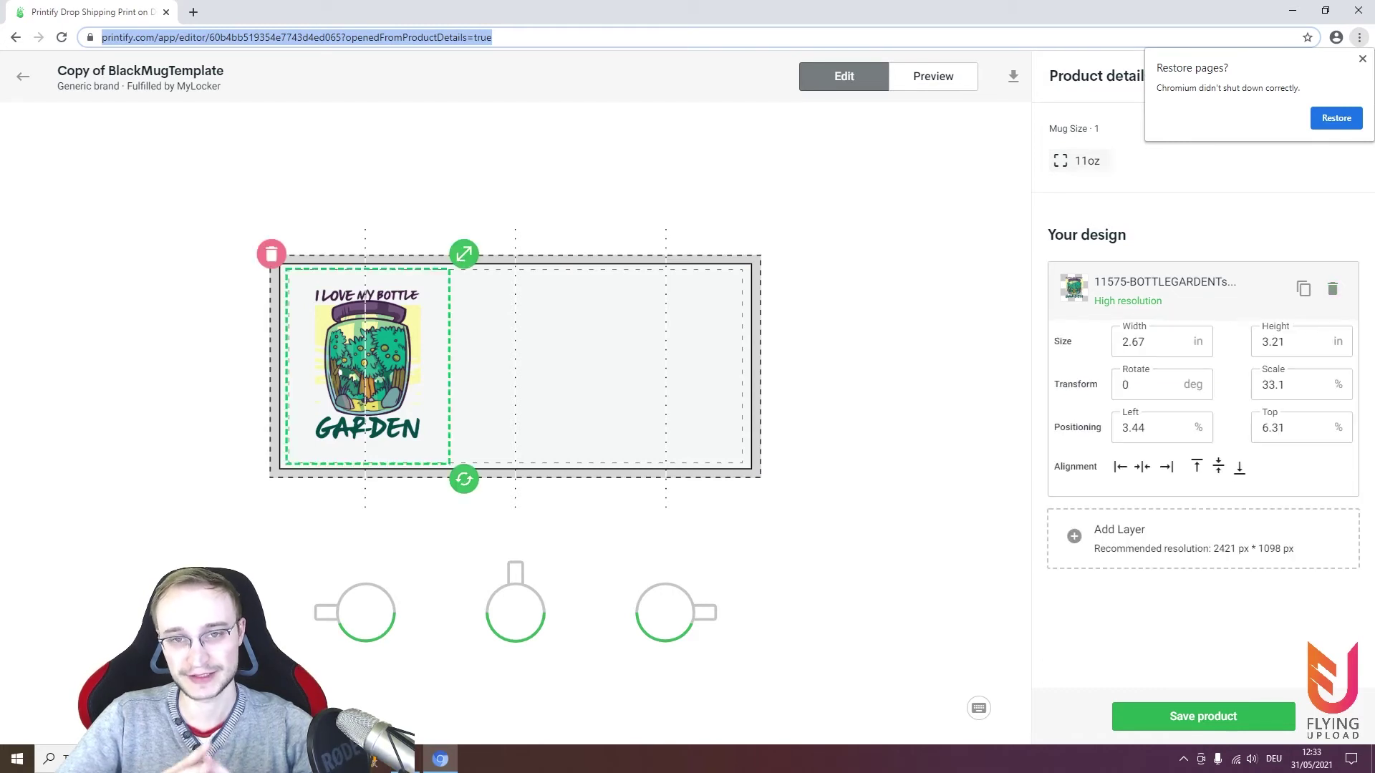
key(Delete)
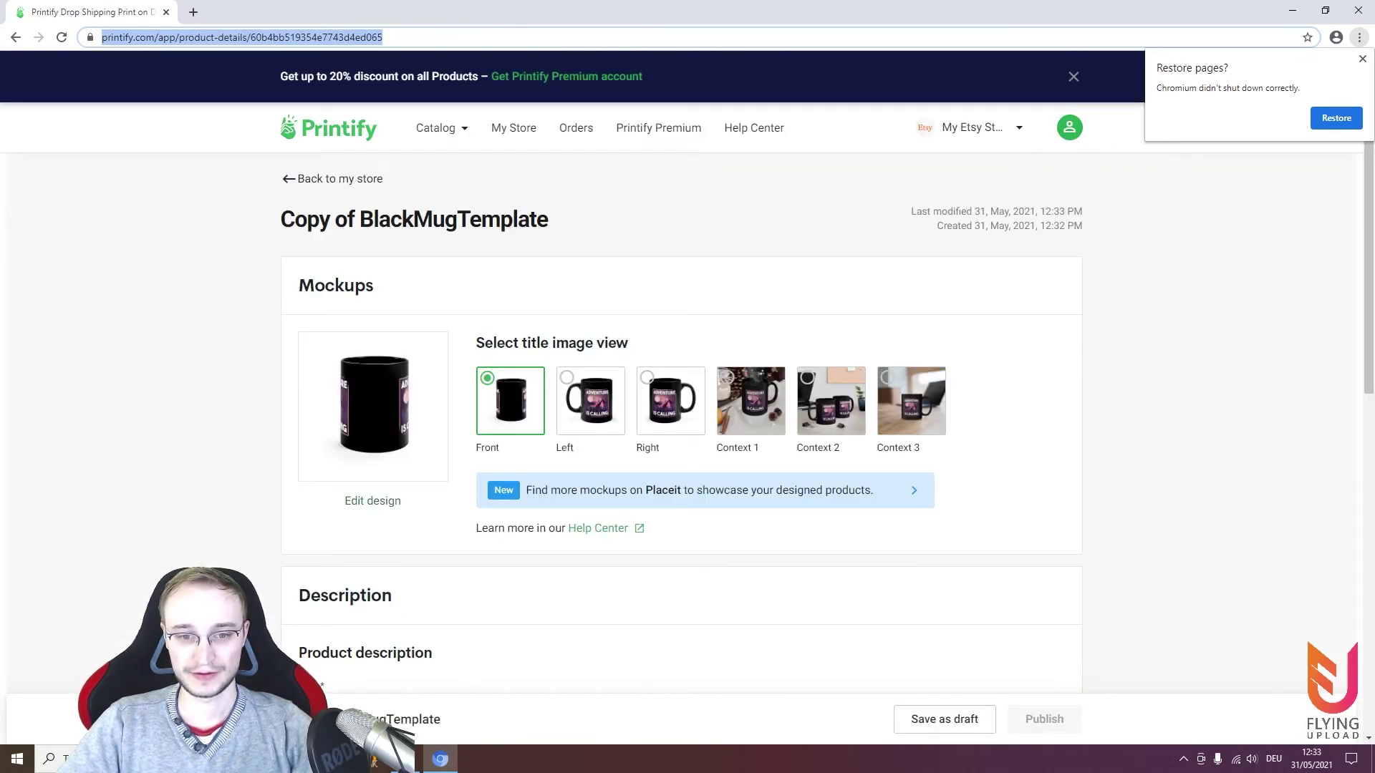
Title the copied mug listing Adventurer Mug, with Context 1 as its title image view
text(Adventurer Mug)
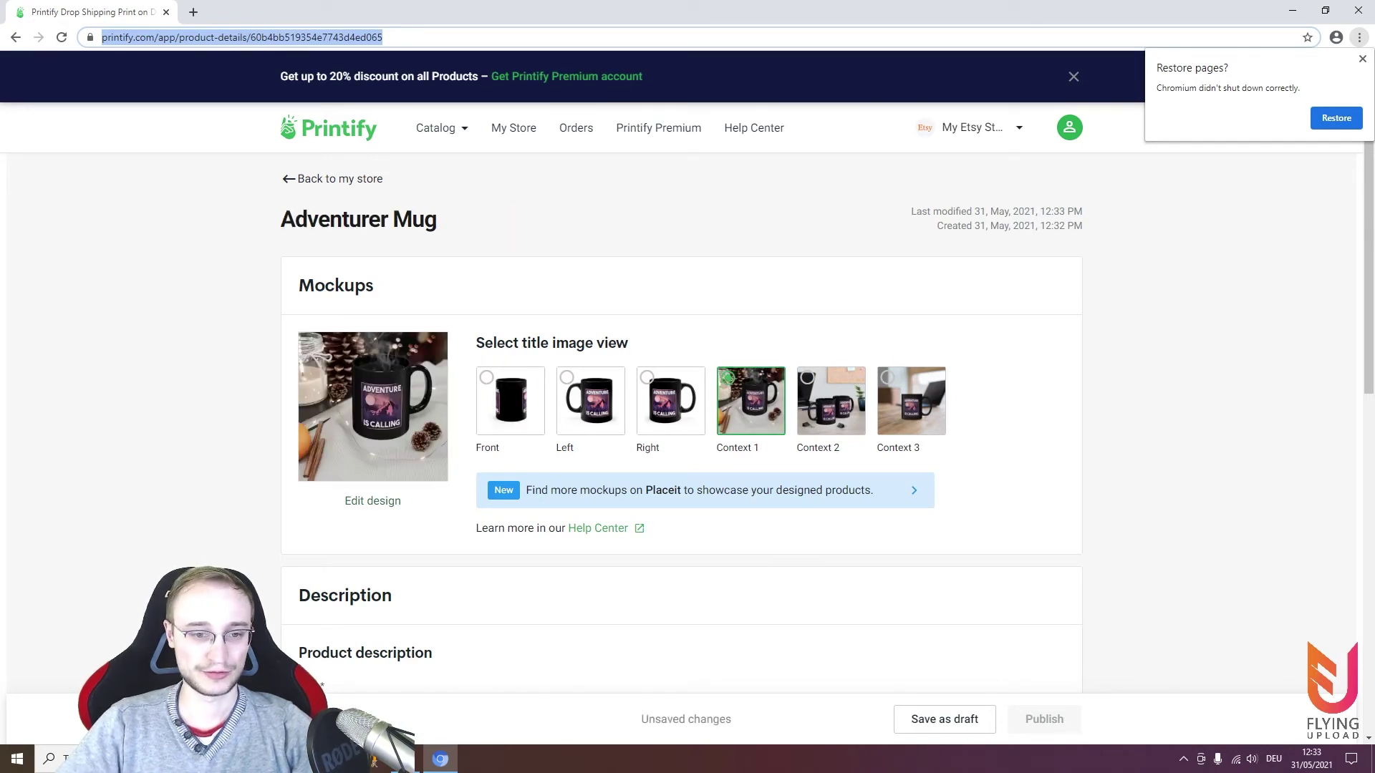
scroll(680, 429, down, 7)
key(Tab)
scroll(681, 430, down, 3)
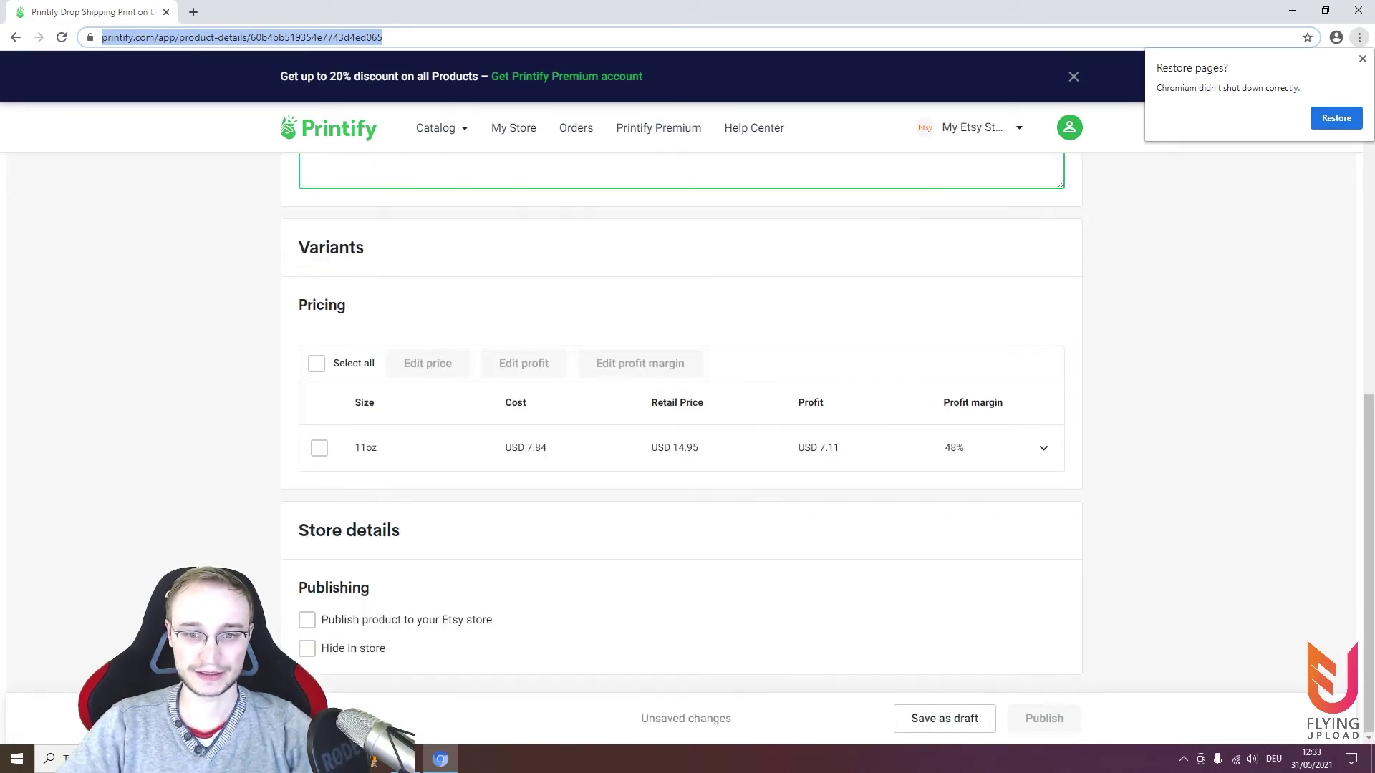
Publish Adventurer Mug to the Etsy store with the shipping profile Printful: Mugs (#PF-FRG3): 2-7 business days
click(307, 619)
scroll(681, 430, down, 4)
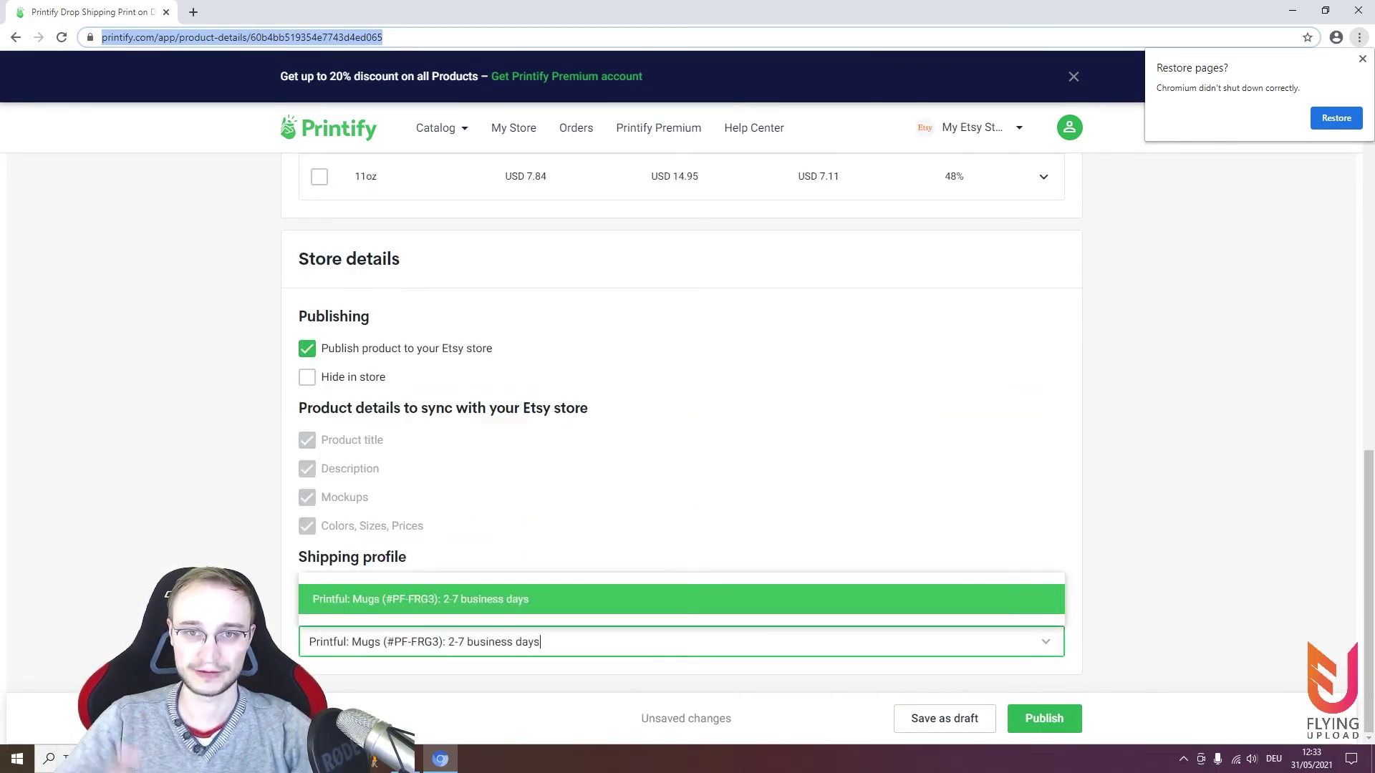
click(1044, 719)
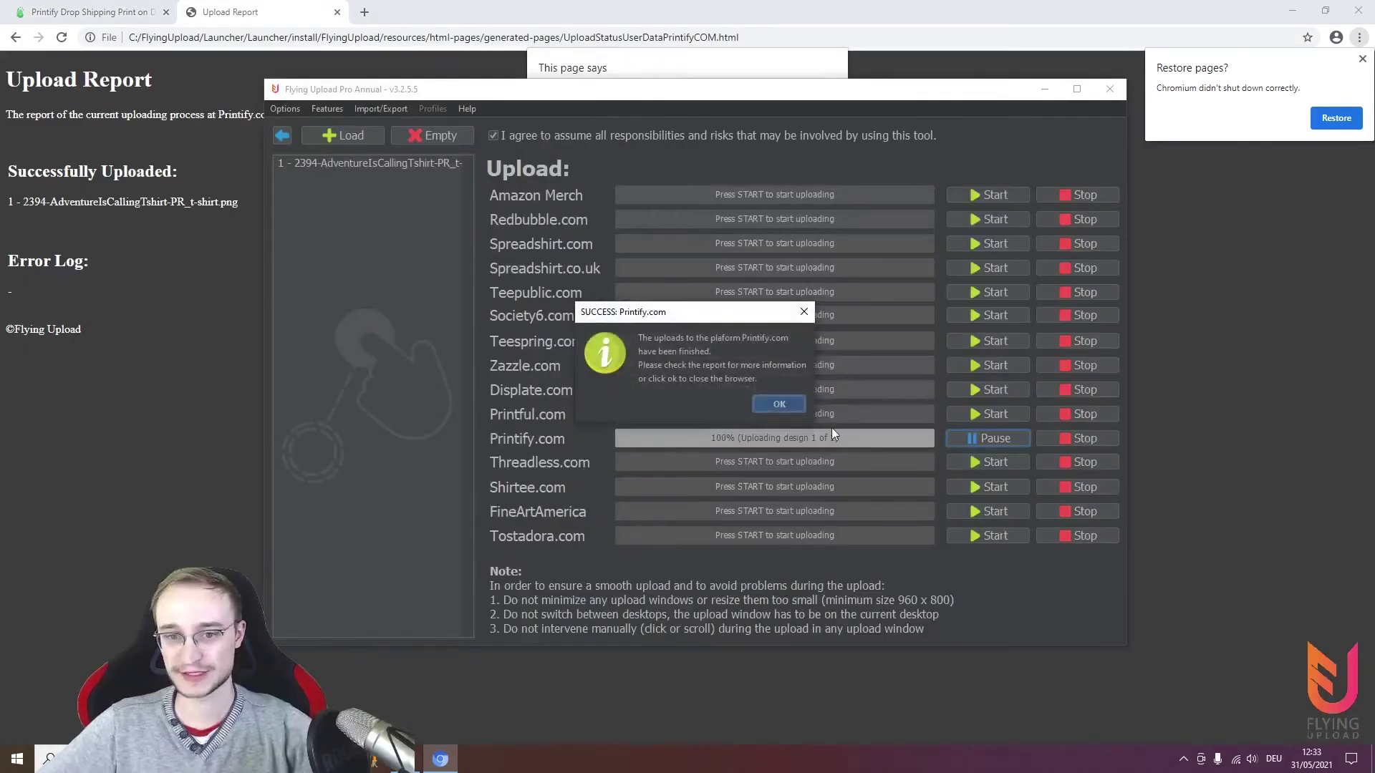
Check the uploaded mug in My Etsy Store, switch to the Project OA store, and acknowledge the finished upload
click(59, 8)
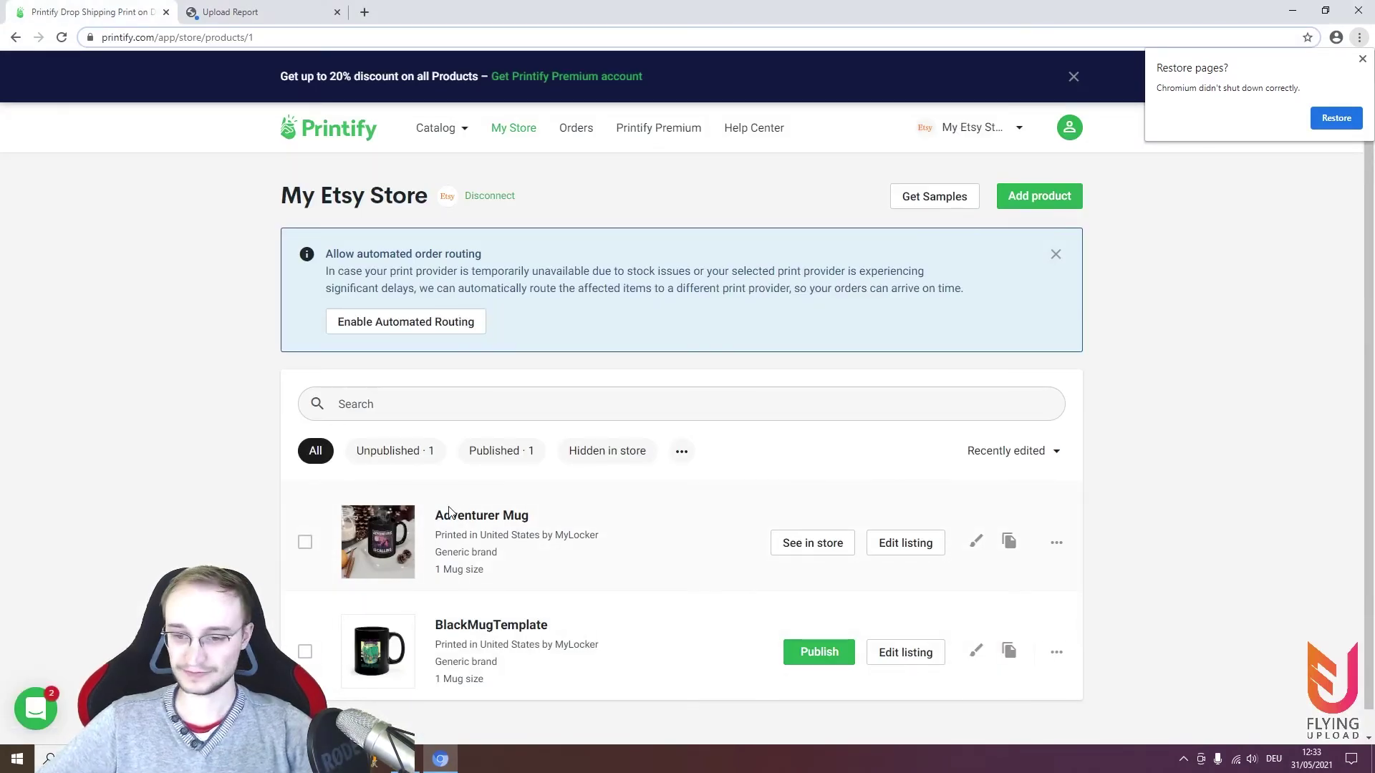
click(956, 129)
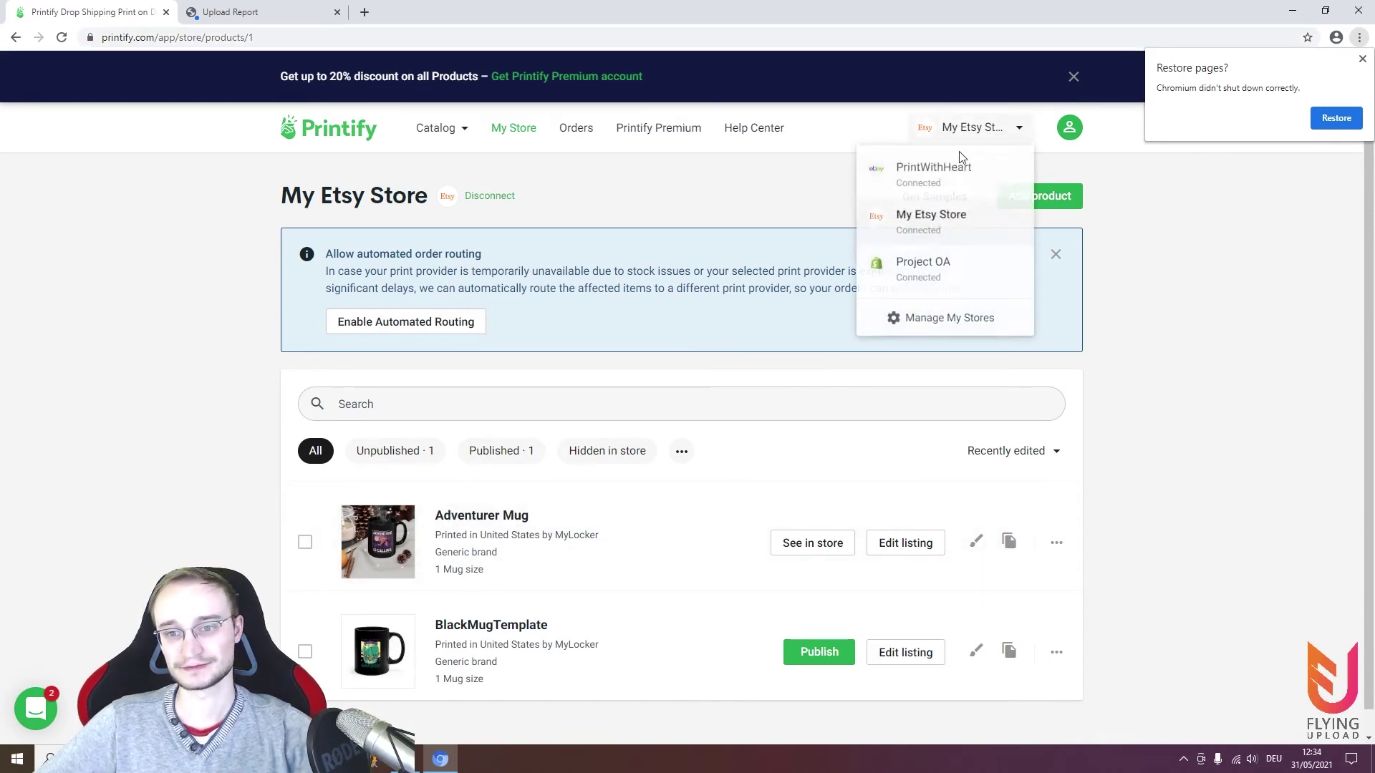
click(915, 279)
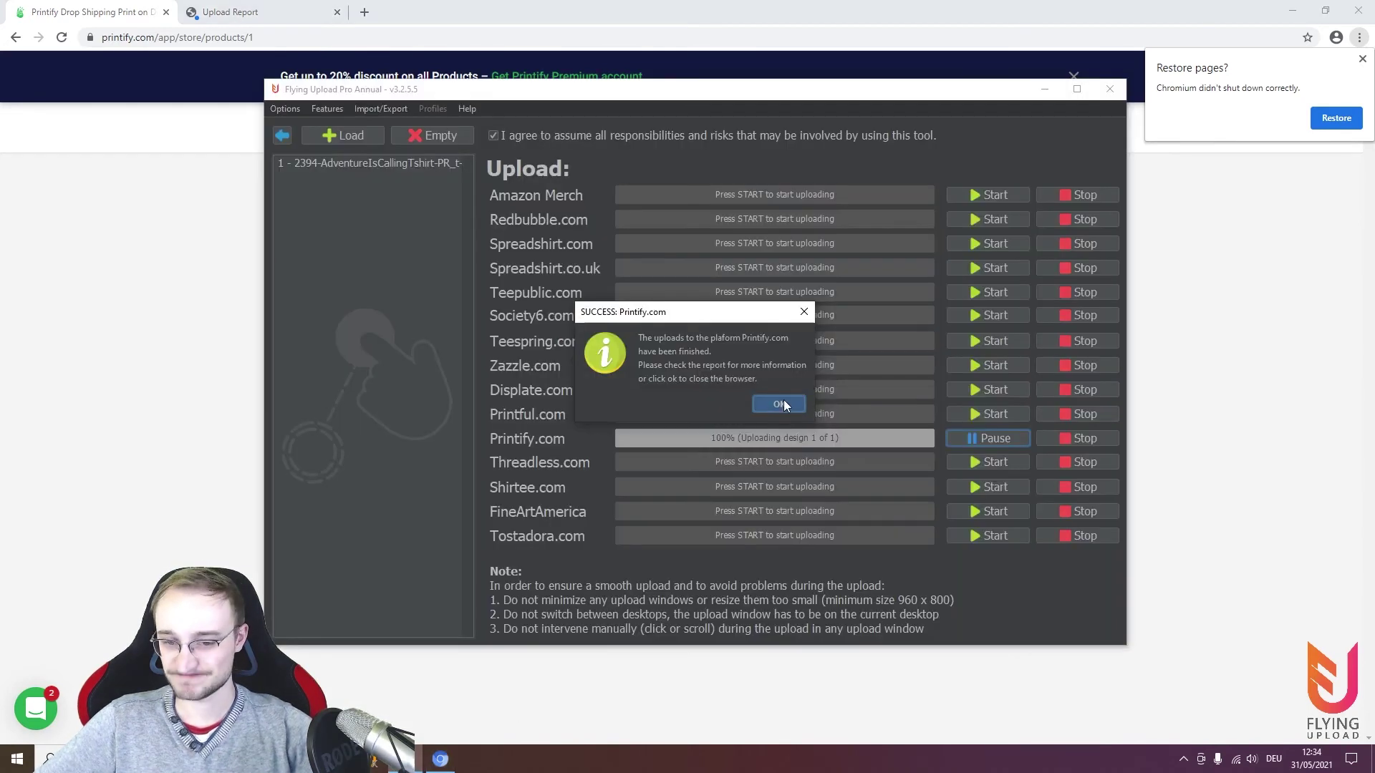
click(780, 405)
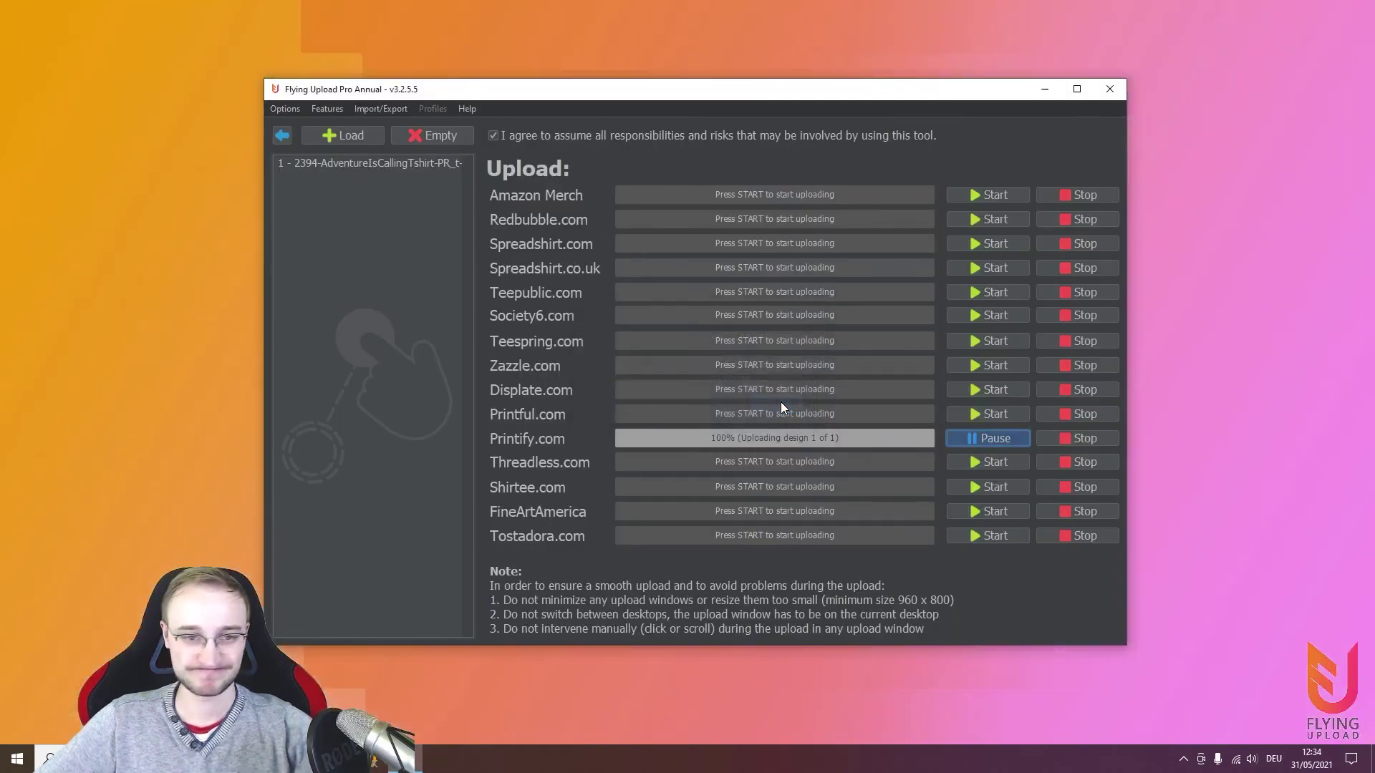
Open Flying Upload's template settings for Printify.com and deactivate the Etsy store
click(285, 109)
click(301, 159)
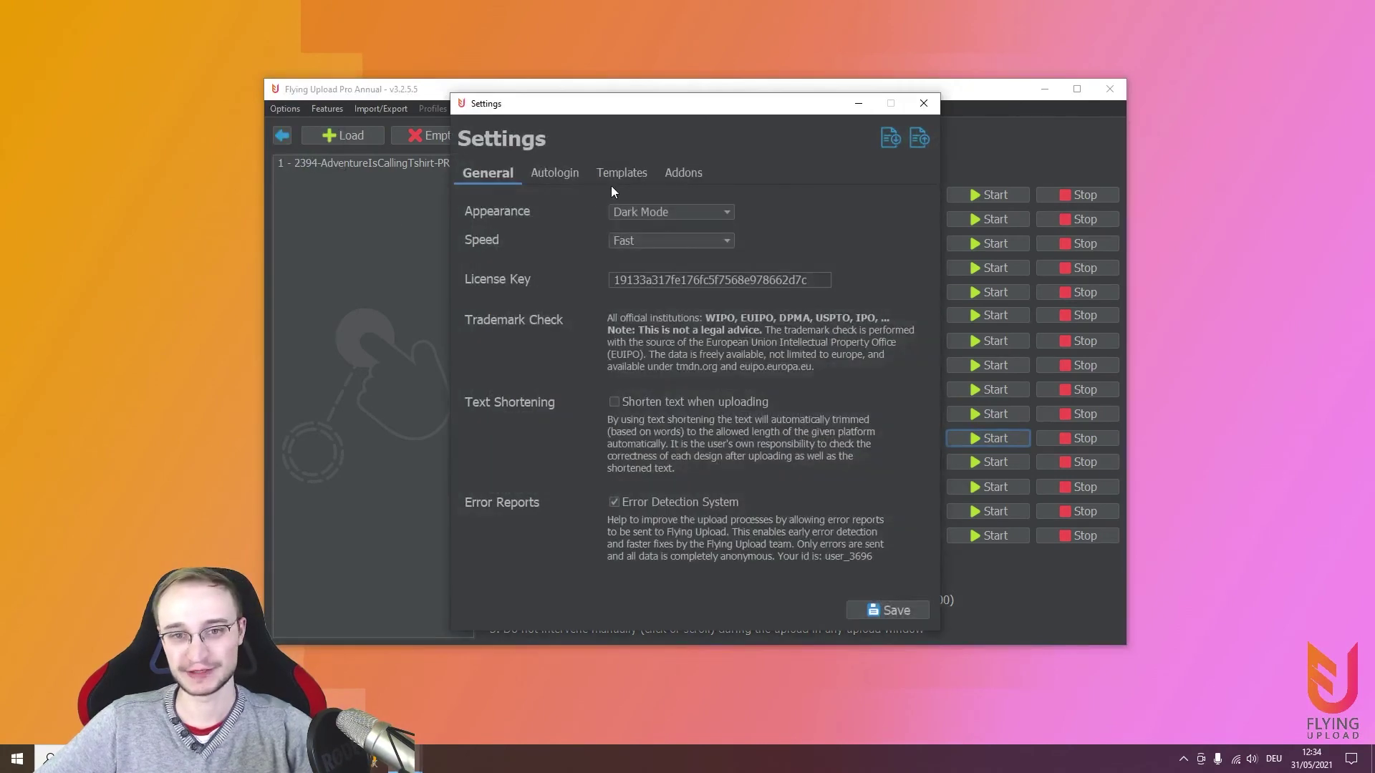
click(636, 174)
click(637, 208)
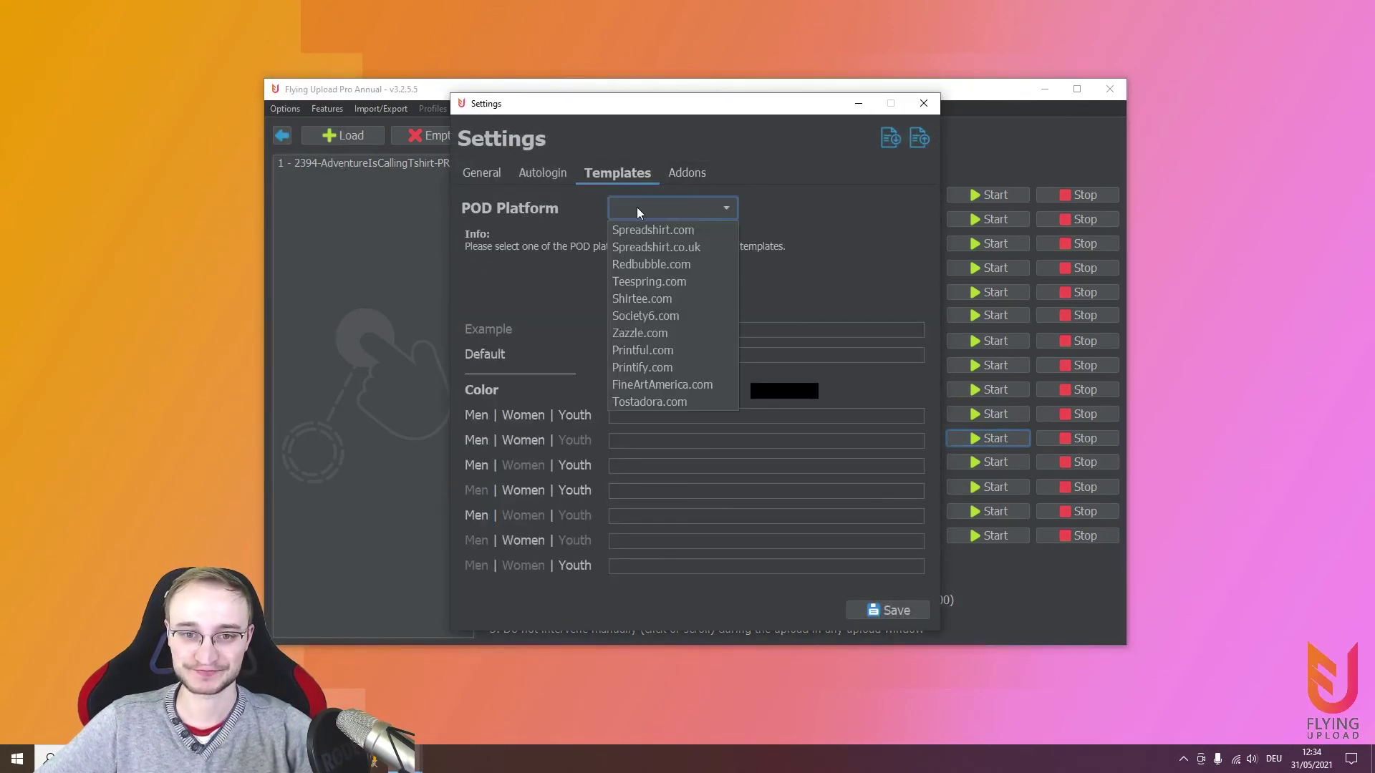
click(651, 366)
click(602, 309)
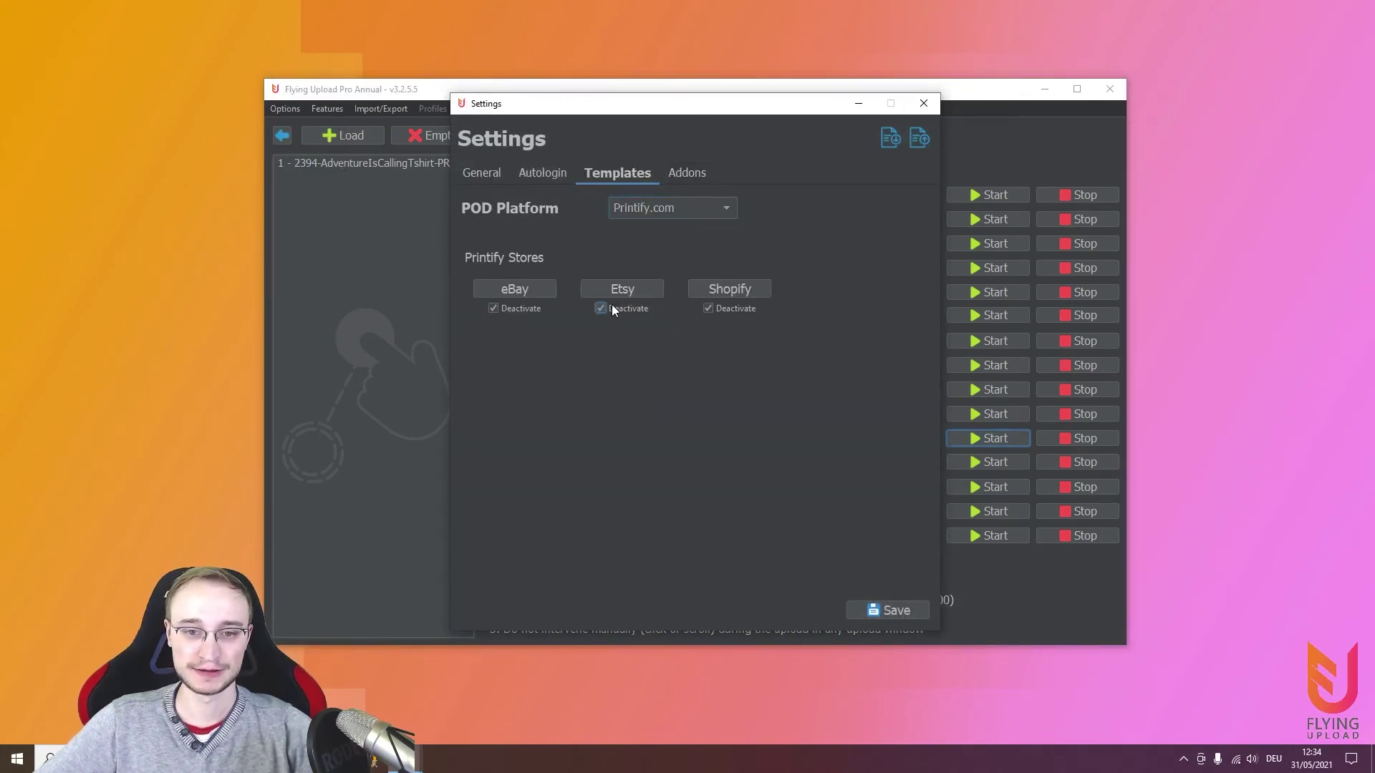
Open the Shopify store's template settings and switch Printify in the browser to the Project OA store, dismissing the product import notice
click(725, 290)
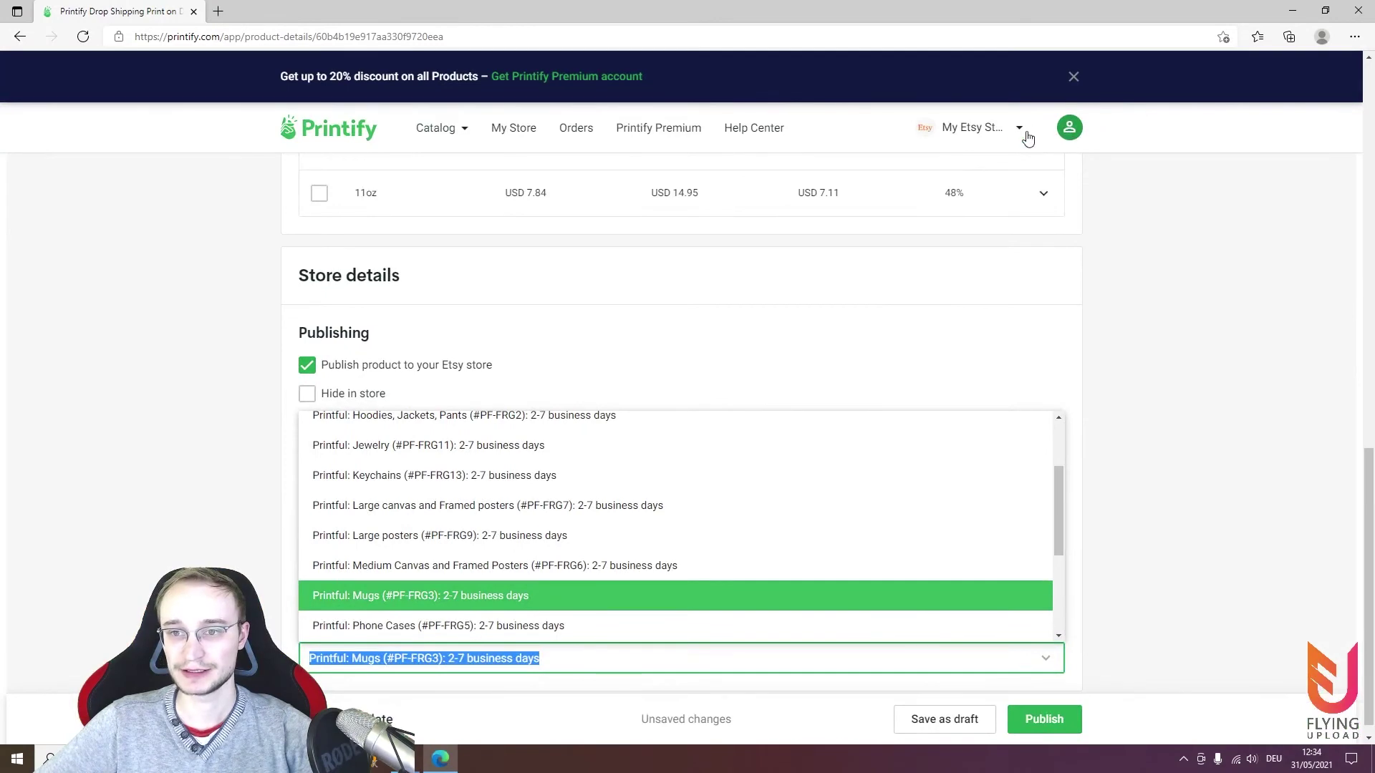
click(1027, 137)
click(924, 276)
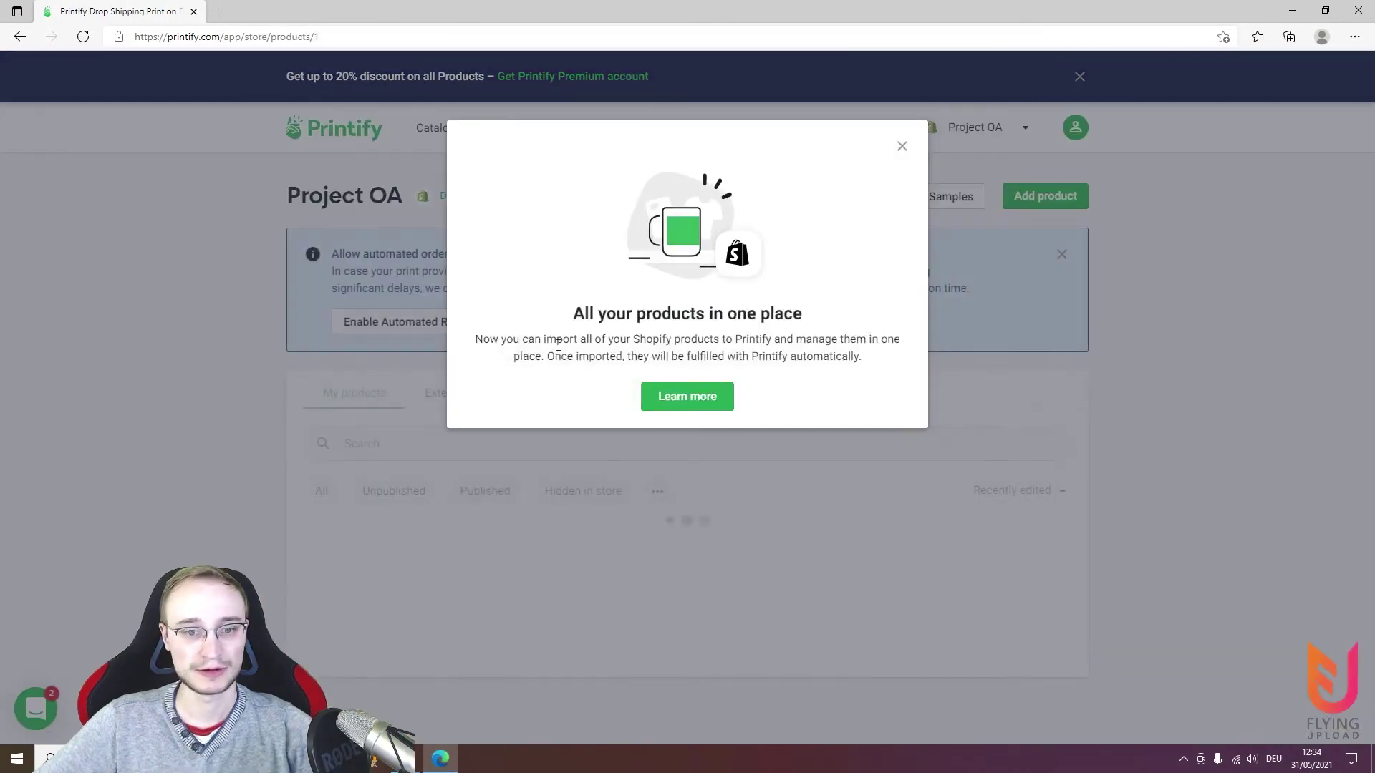
click(902, 146)
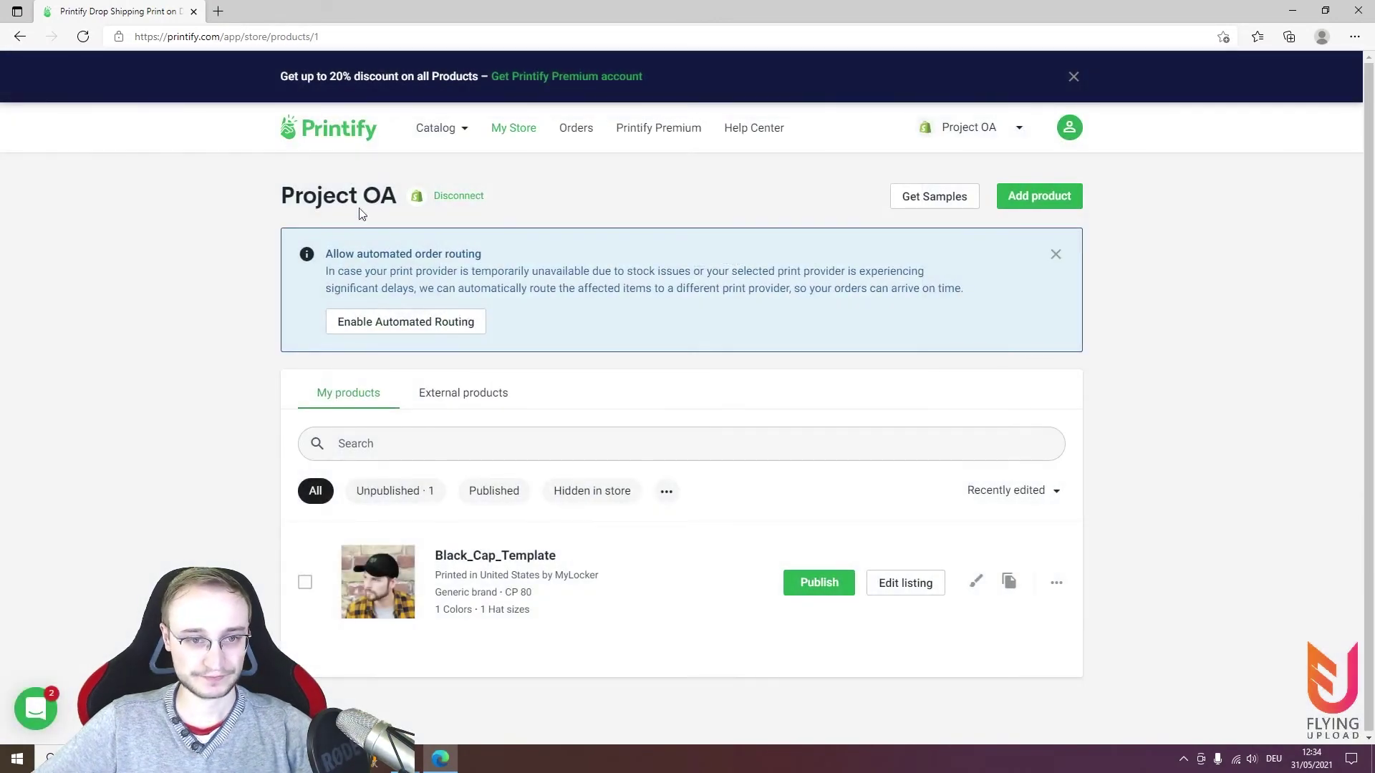
Copy the store name Project OA from Printify into the Store field of the Shopify template settings
drag(282, 198, 397, 198)
key(ctrl+c)
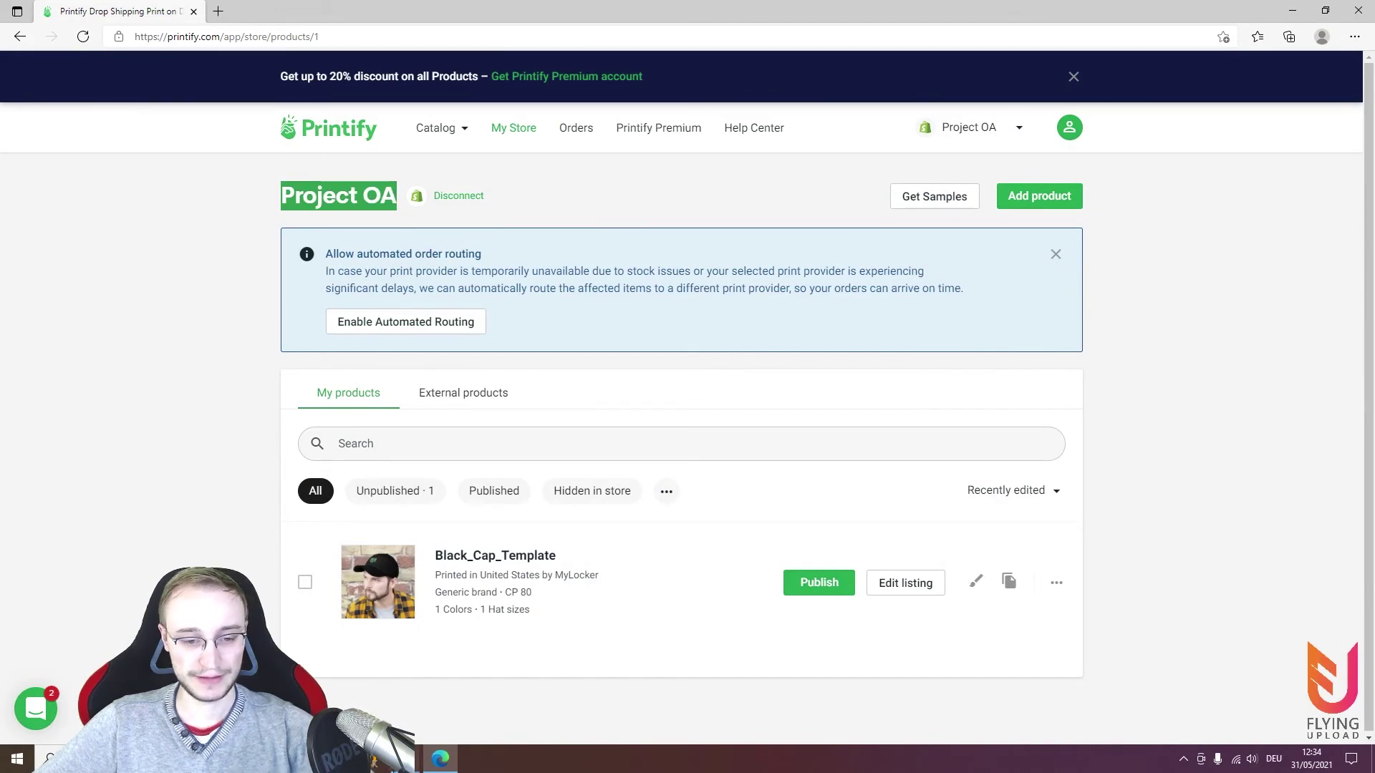
mouse_move(424, 754)
click(433, 695)
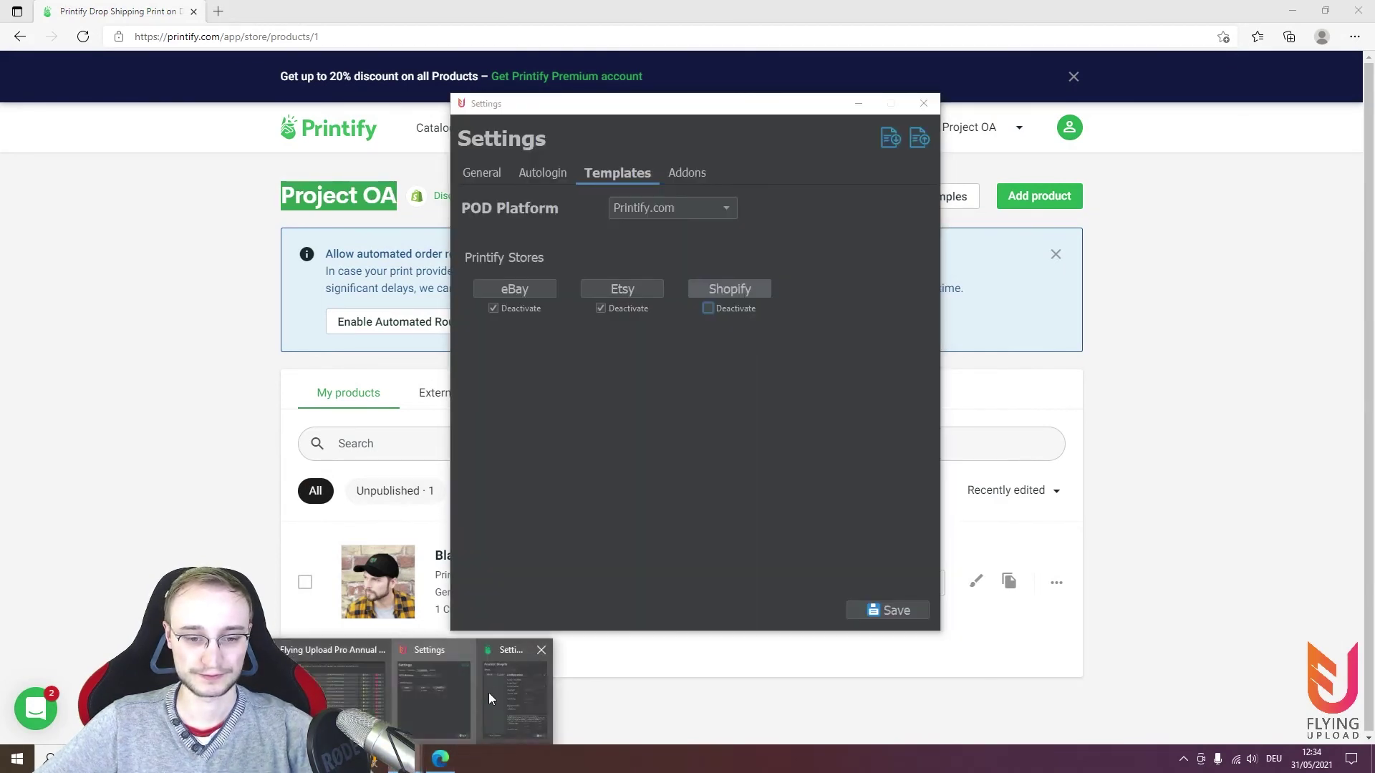
click(489, 693)
click(623, 181)
key(ctrl+v)
Add a new Shopify template named BlackCap
click(540, 210)
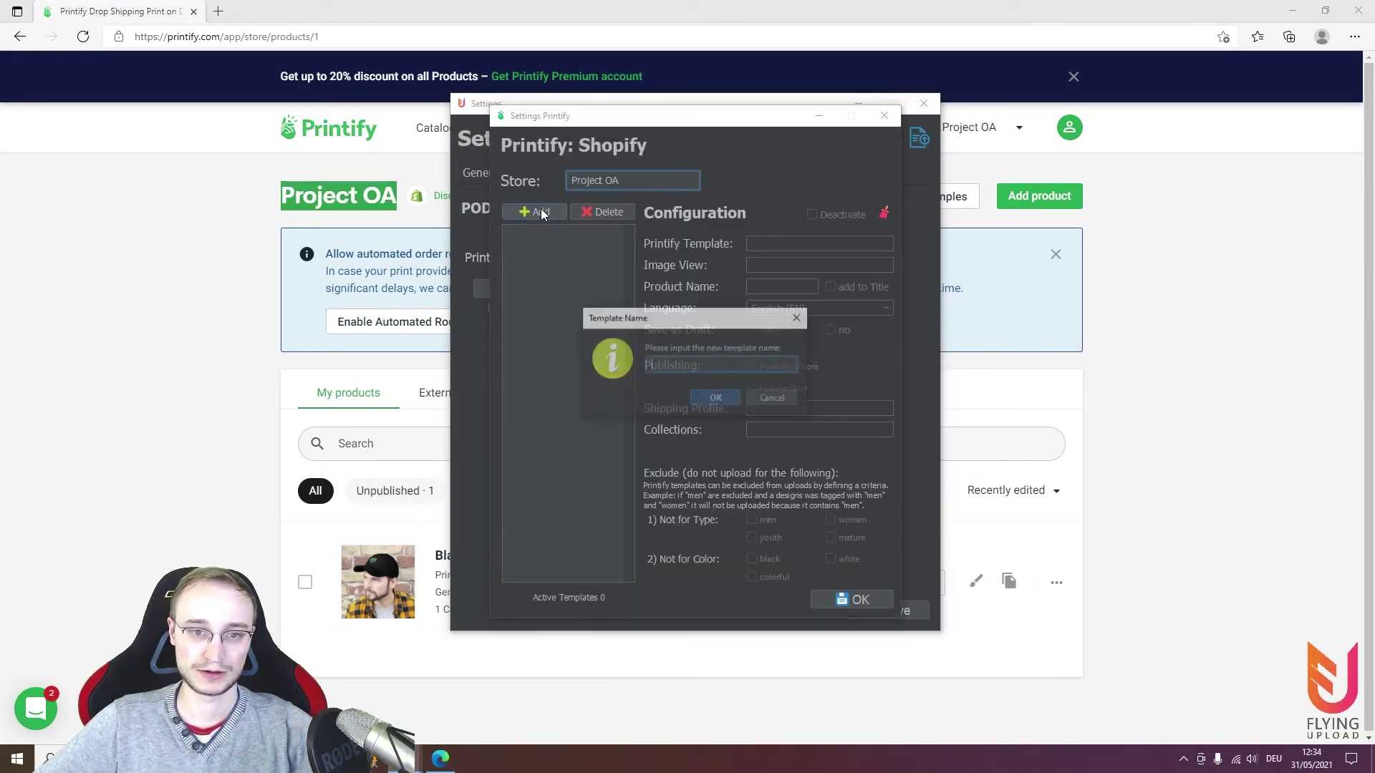
text(BlackCa)
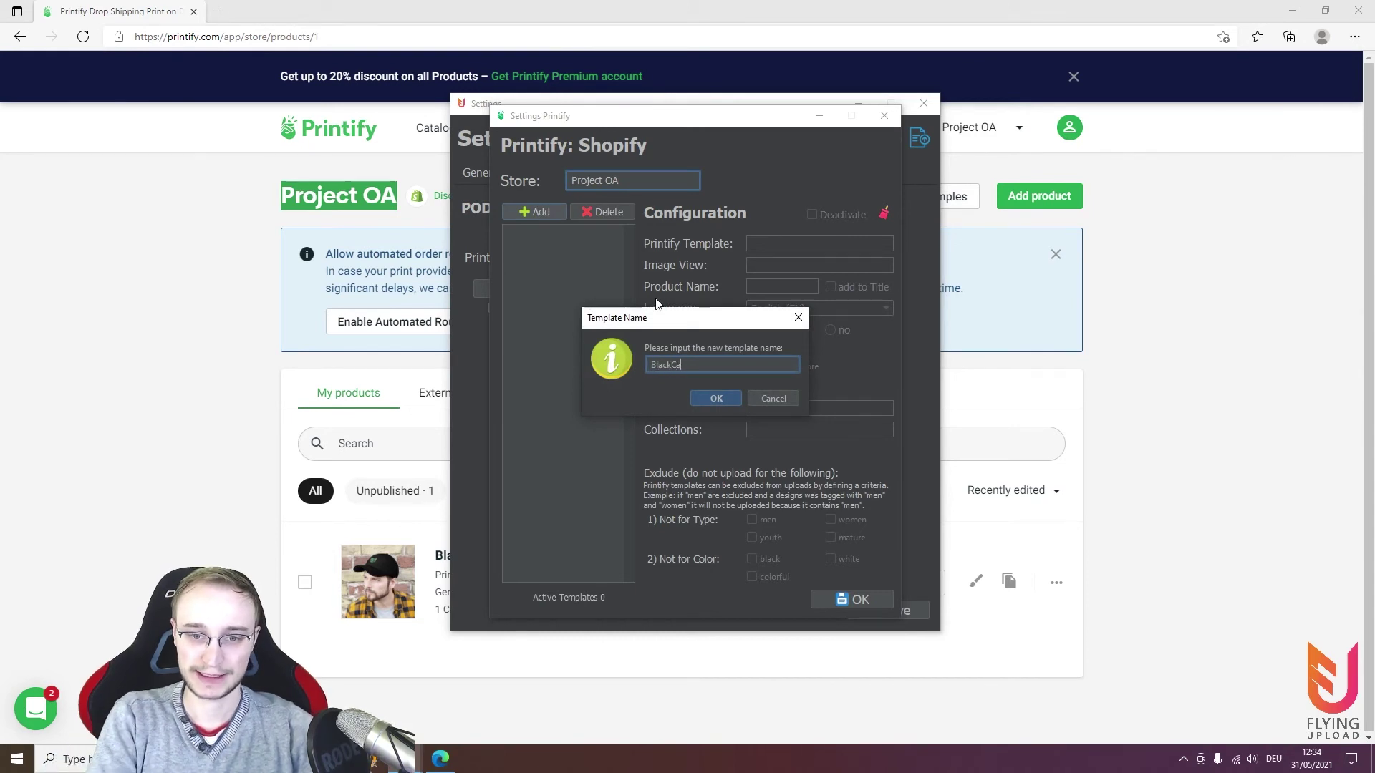
text(p)
click(709, 395)
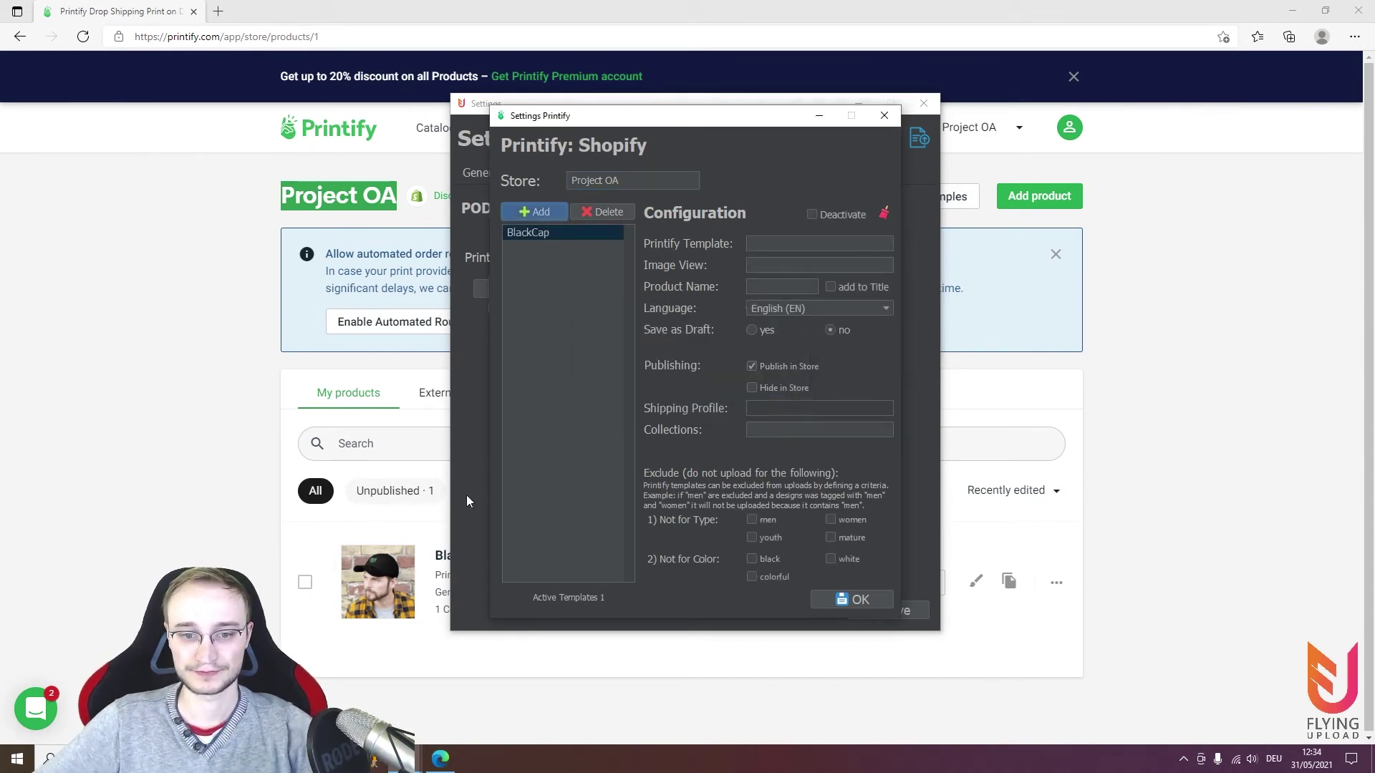
Copy the product name Black_Cap_Template from the Project OA store and set it as BlackCap's Printify template
click(240, 571)
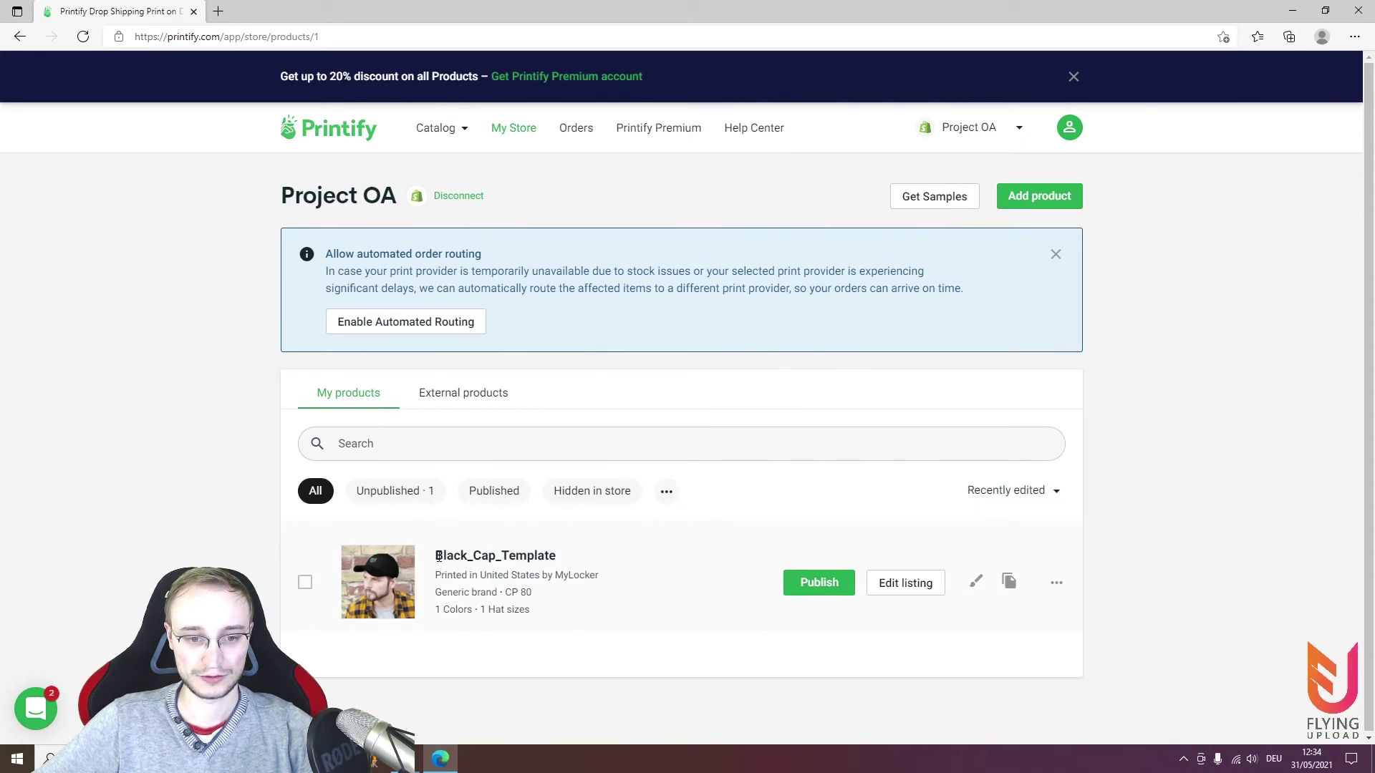
drag(438, 556, 561, 565)
key(ctrl+c)
click(417, 758)
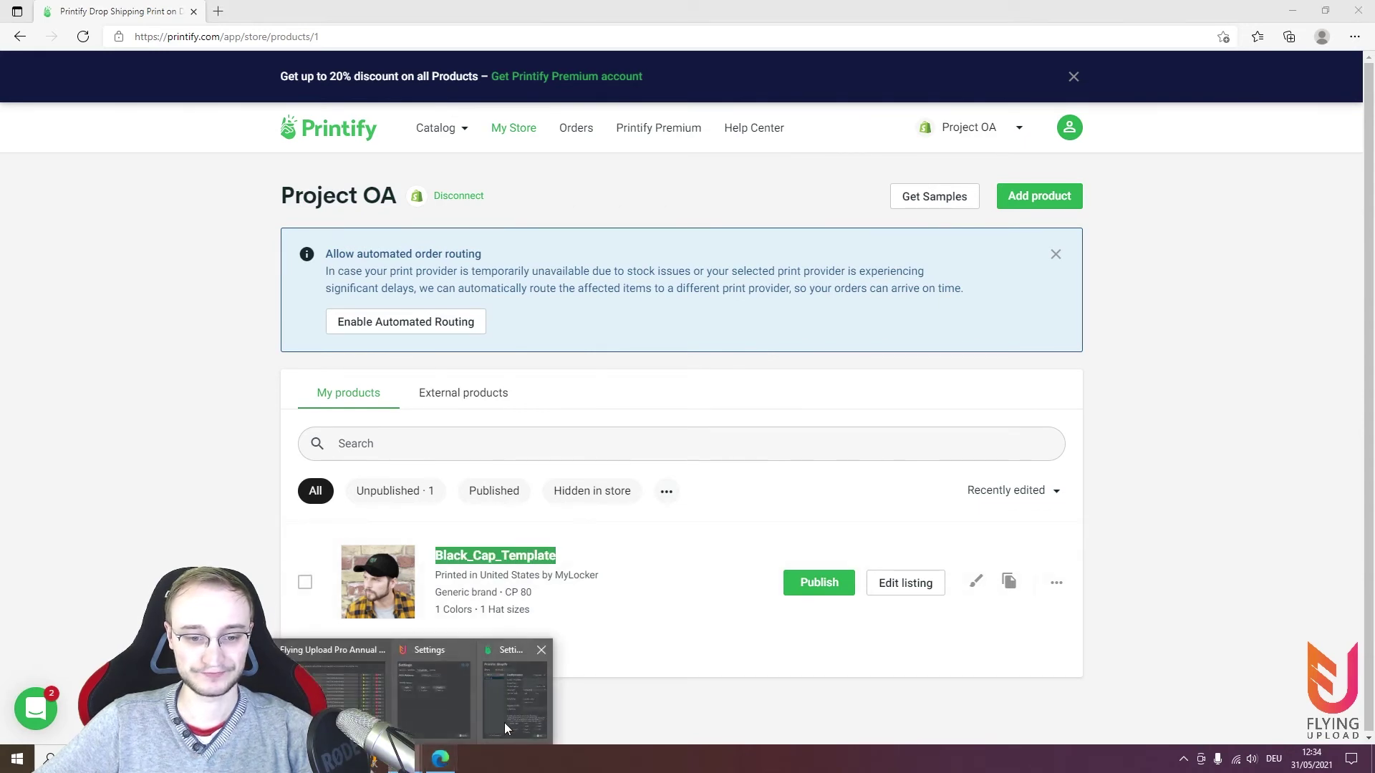
click(504, 723)
click(786, 244)
key(ctrl+v)
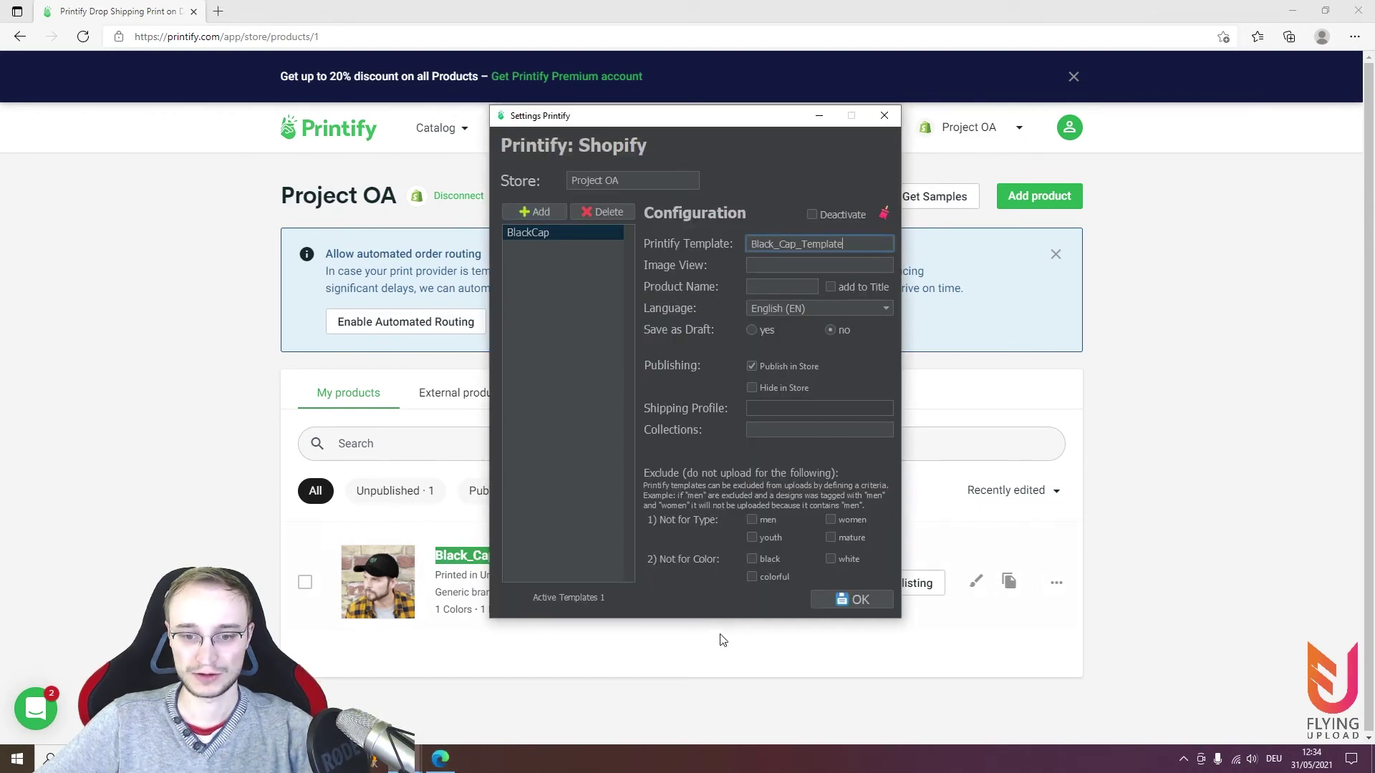
Open the Black_Cap_Template listing and copy its title image view name Front into BlackCap's image view
click(720, 639)
click(908, 594)
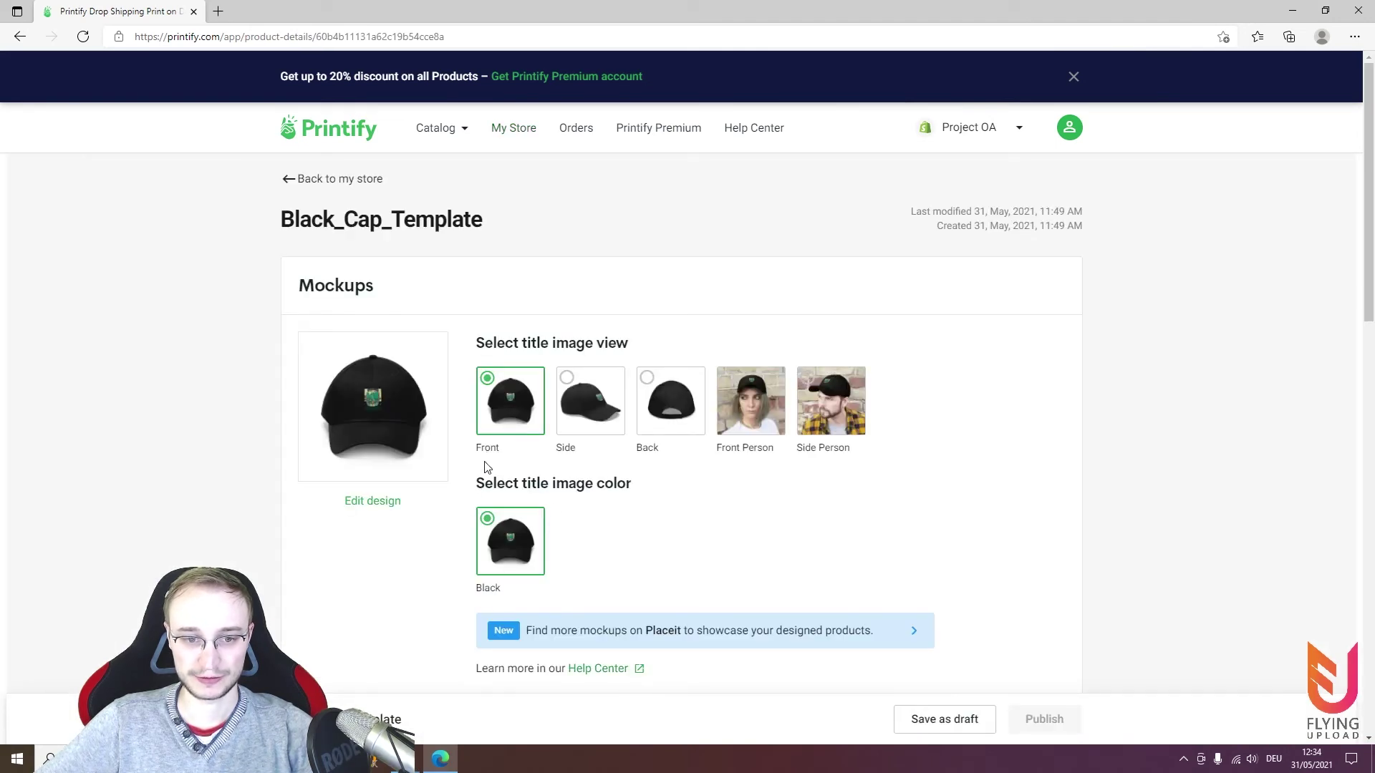
drag(505, 450, 476, 449)
key(ctrl+c)
click(416, 756)
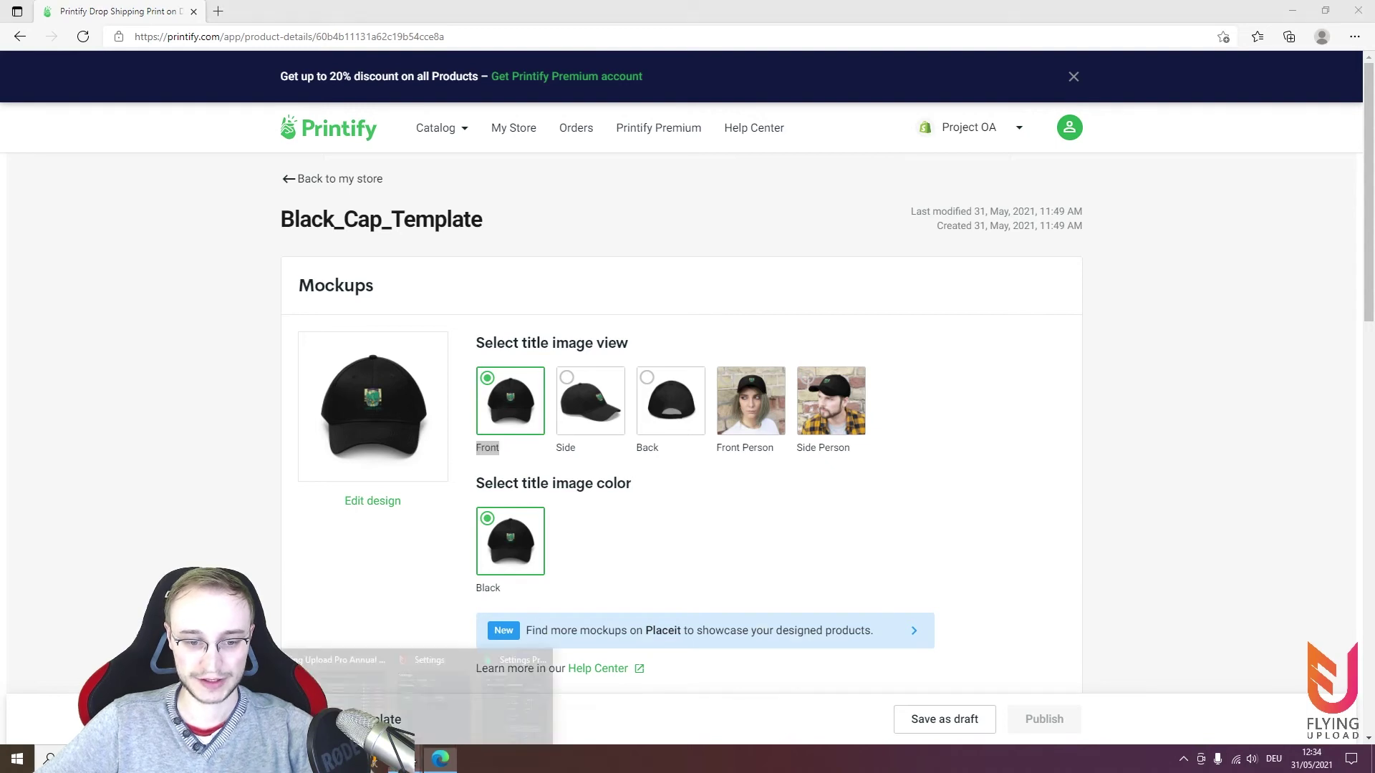
click(517, 711)
click(804, 264)
key(ctrl+v)
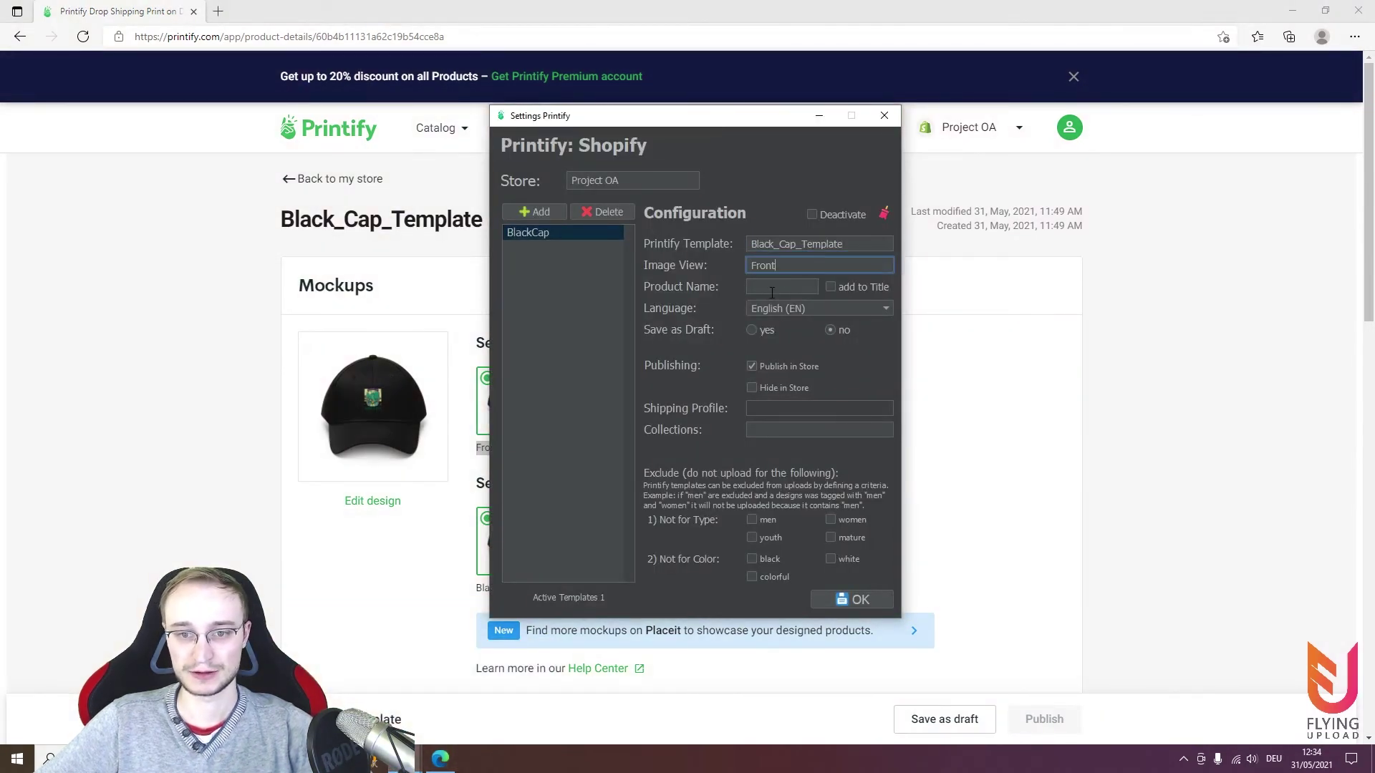
Set BlackCap's product name to Cap and have it added to the title
key(Tab)
text(Cap)
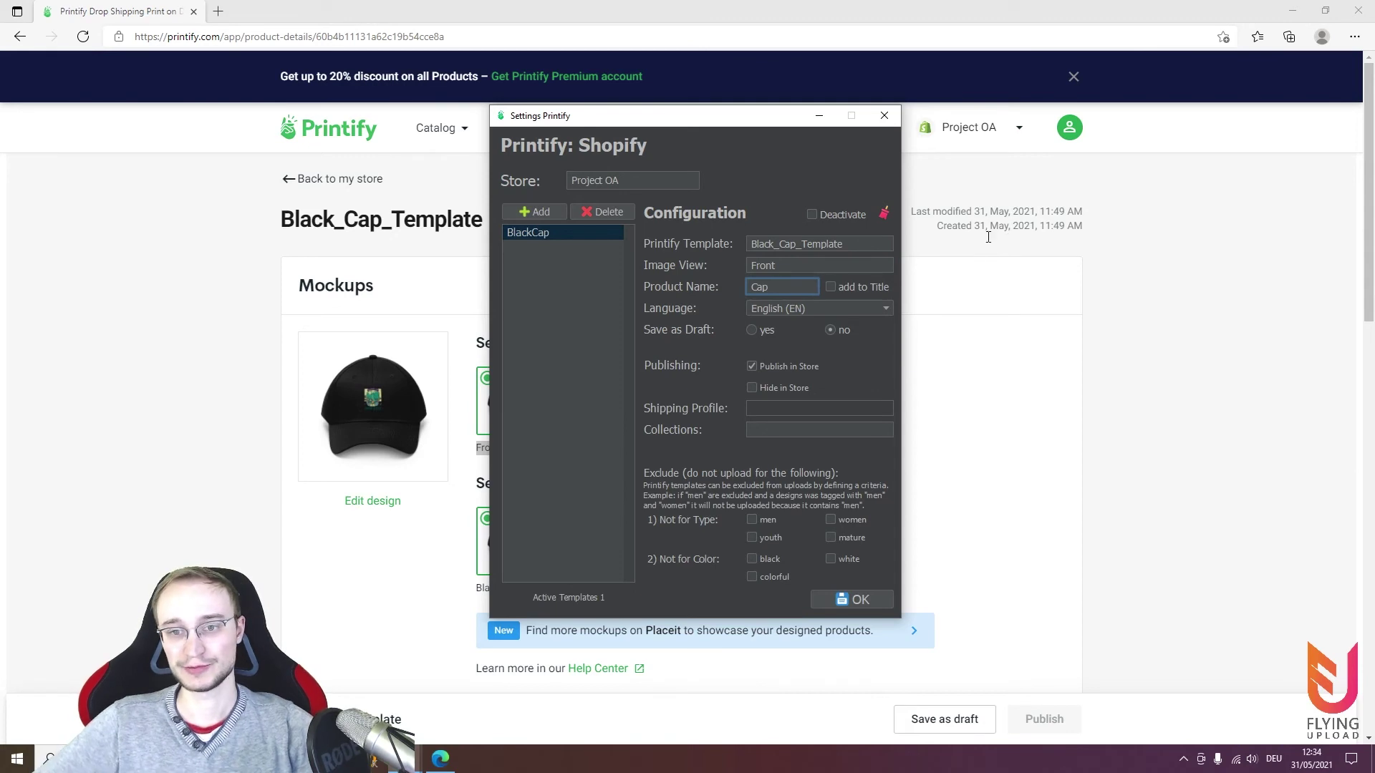
click(852, 286)
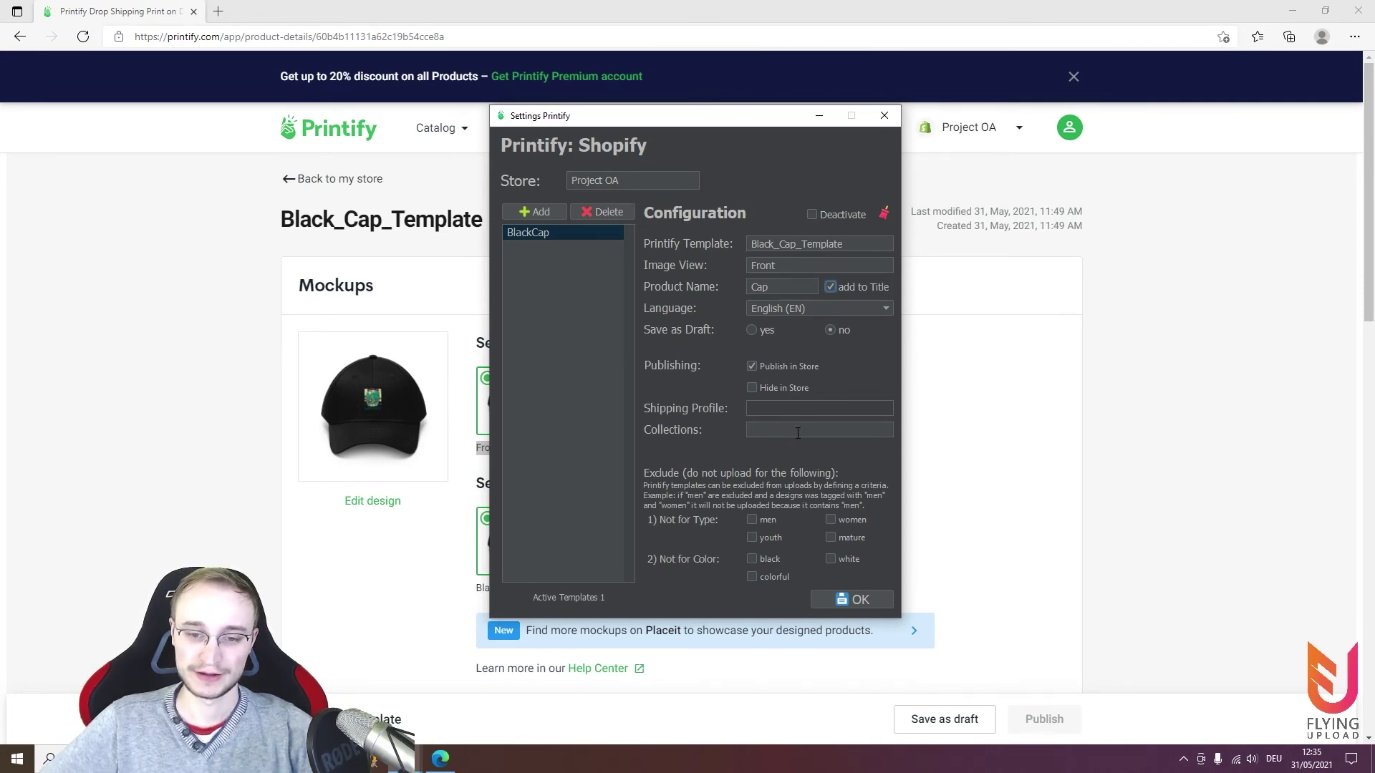
Examine which Shopify collections the Black_Cap_Template listing offers with Shopify publishing enabled, and return to BlackCap's settings
click(781, 429)
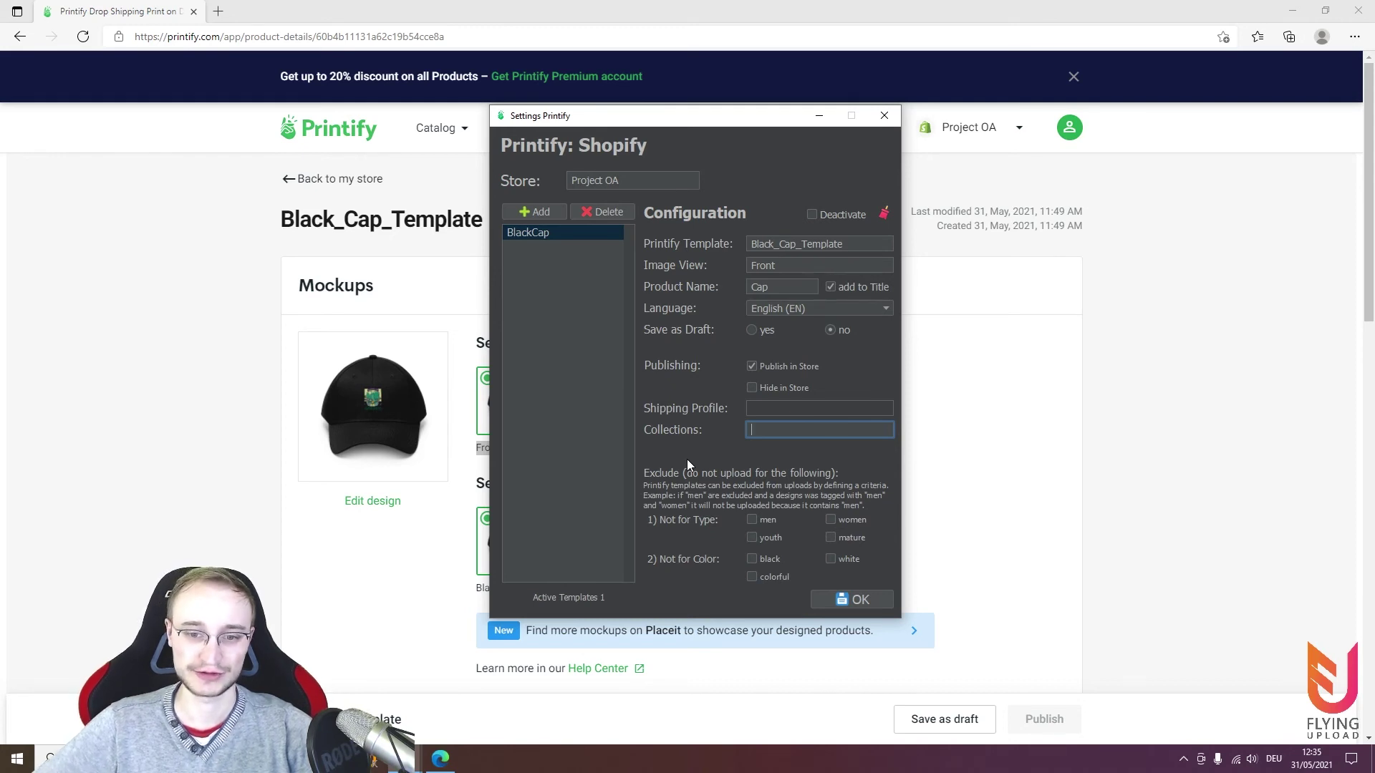
click(1250, 402)
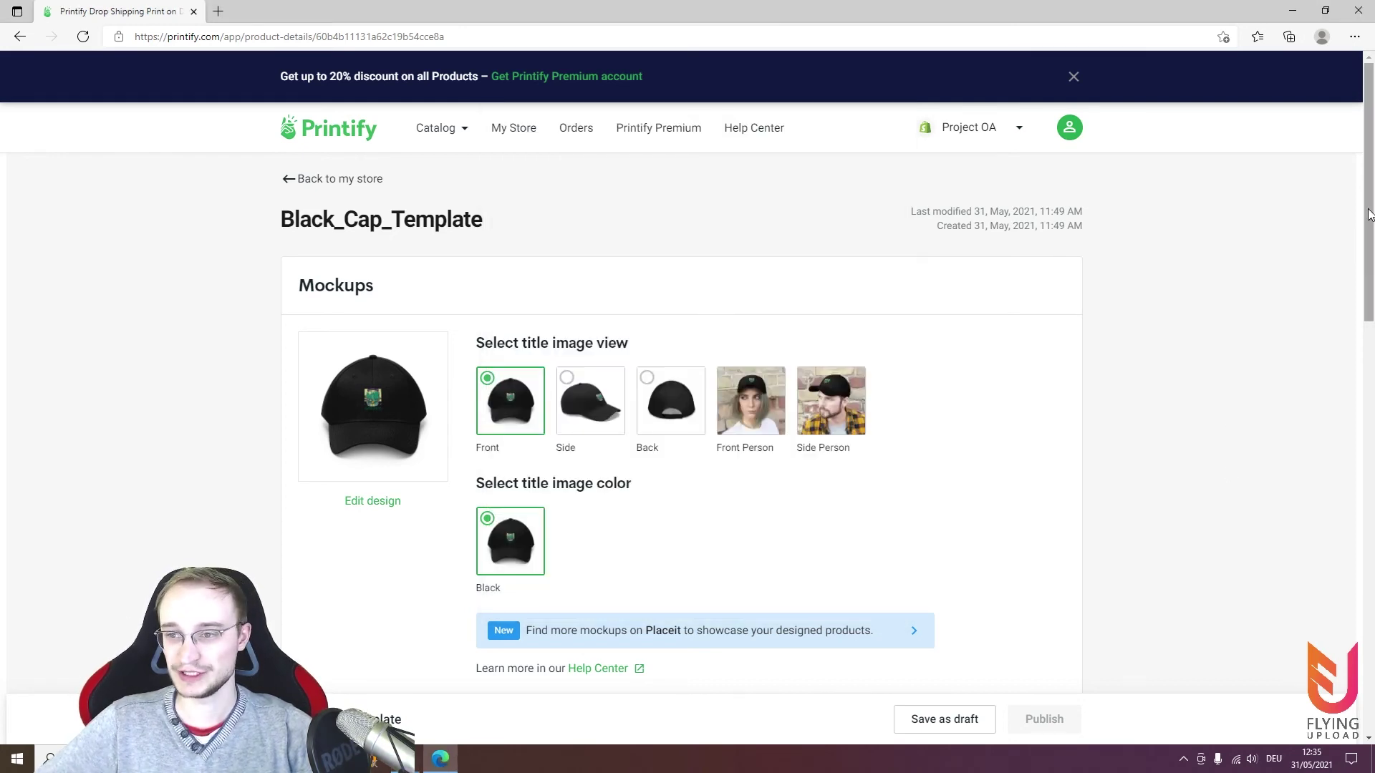
scroll(1341, 443, down, 8)
scroll(1341, 444, down, 7)
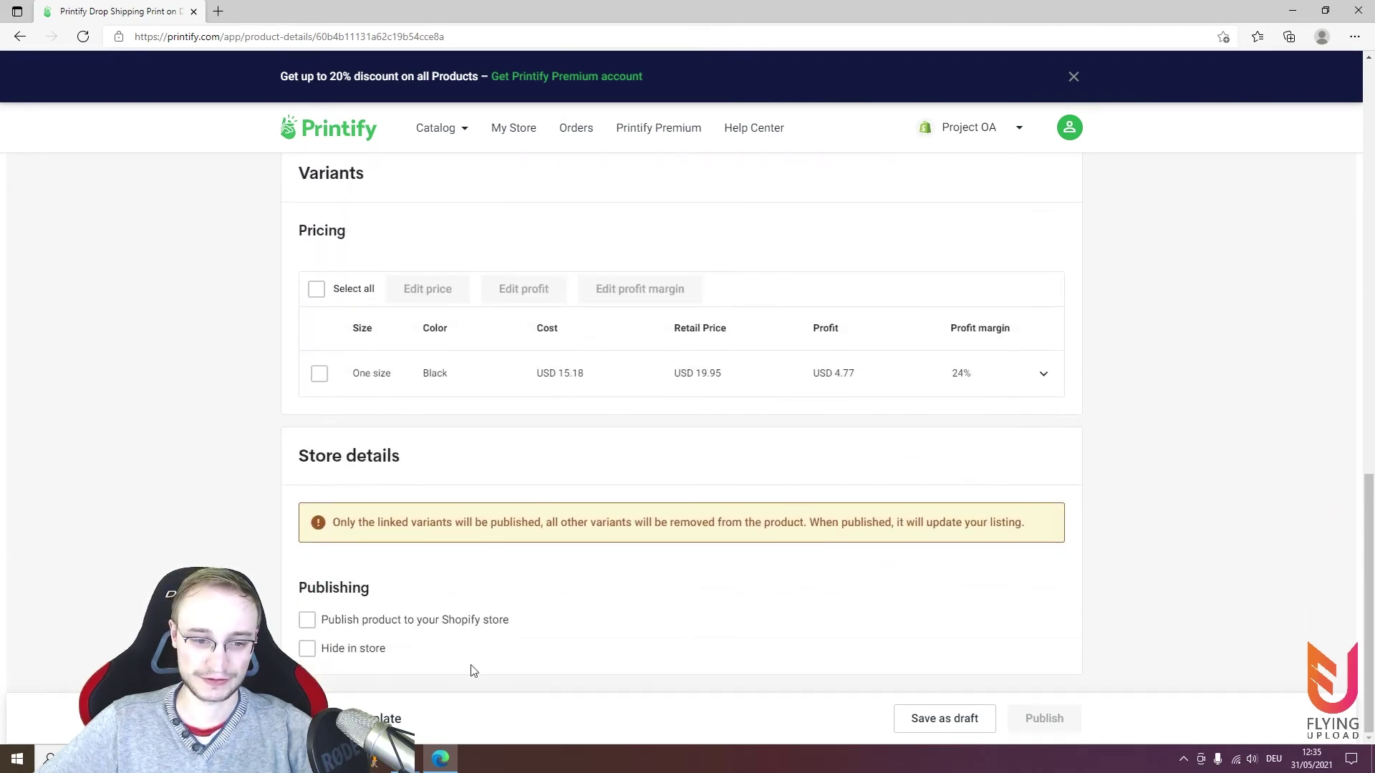
click(308, 620)
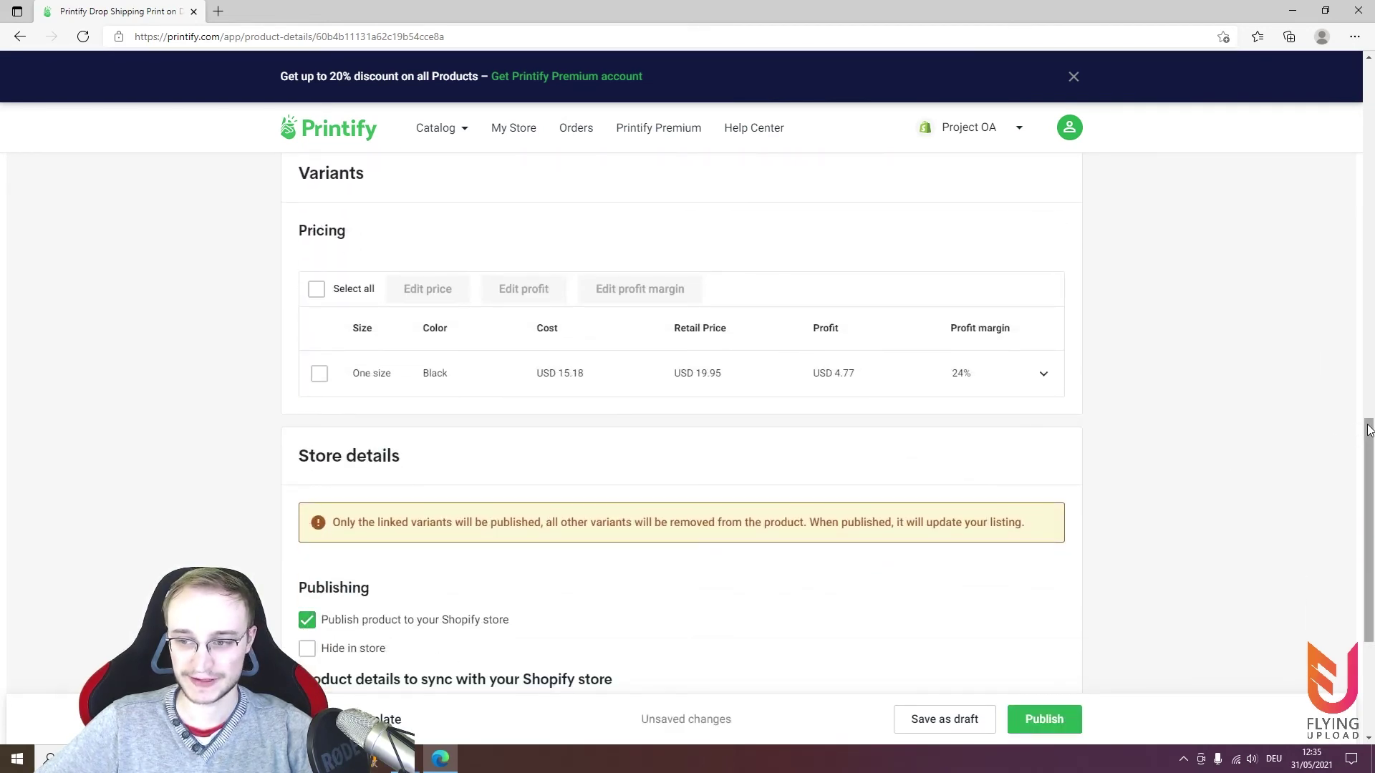
drag(1368, 459, 1368, 550)
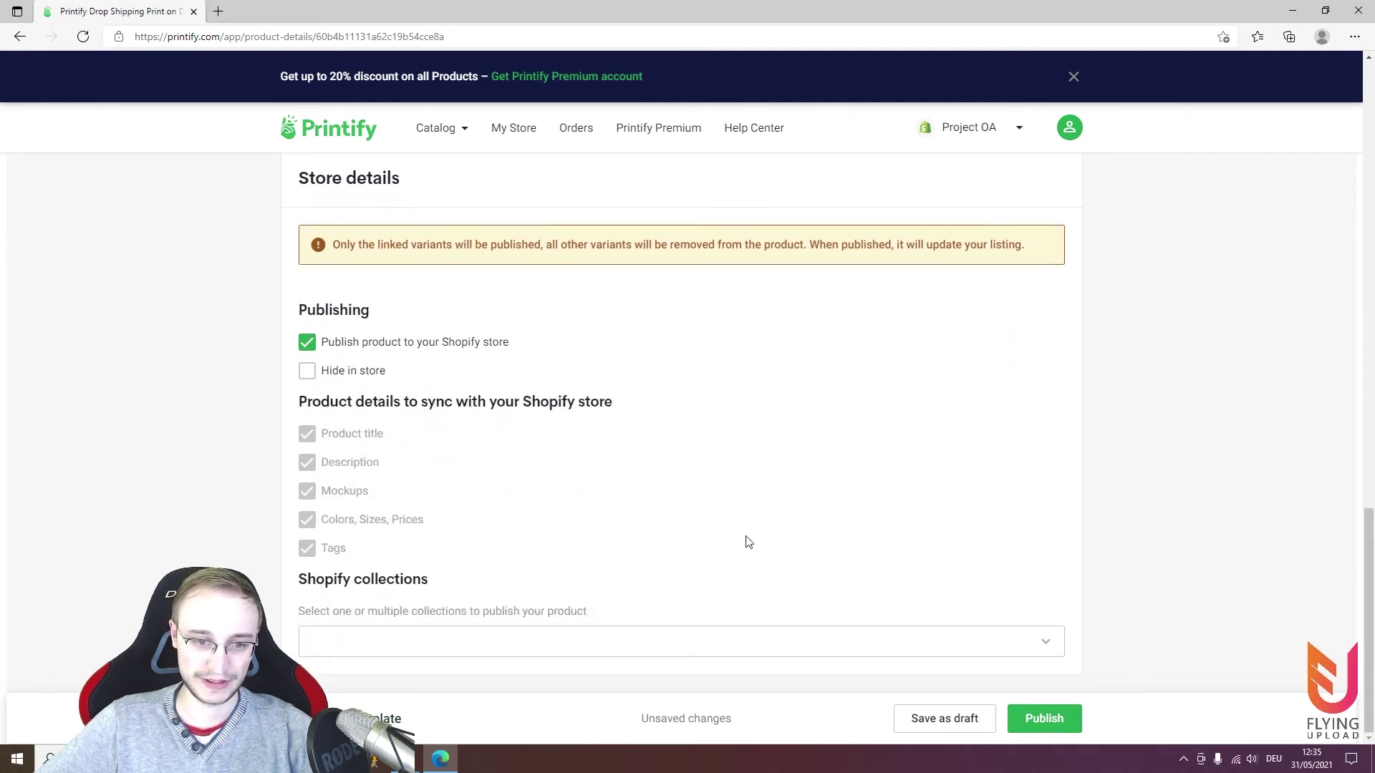
click(602, 653)
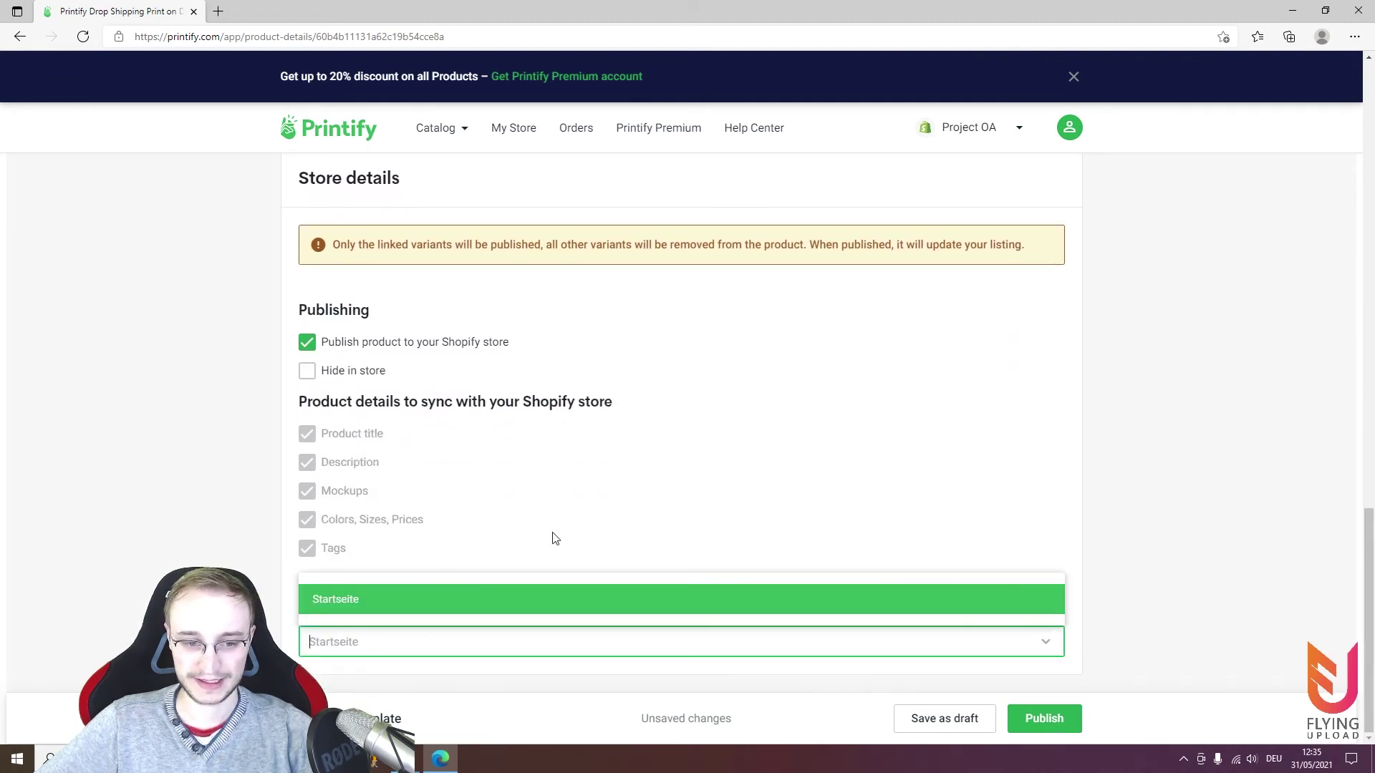
click(117, 740)
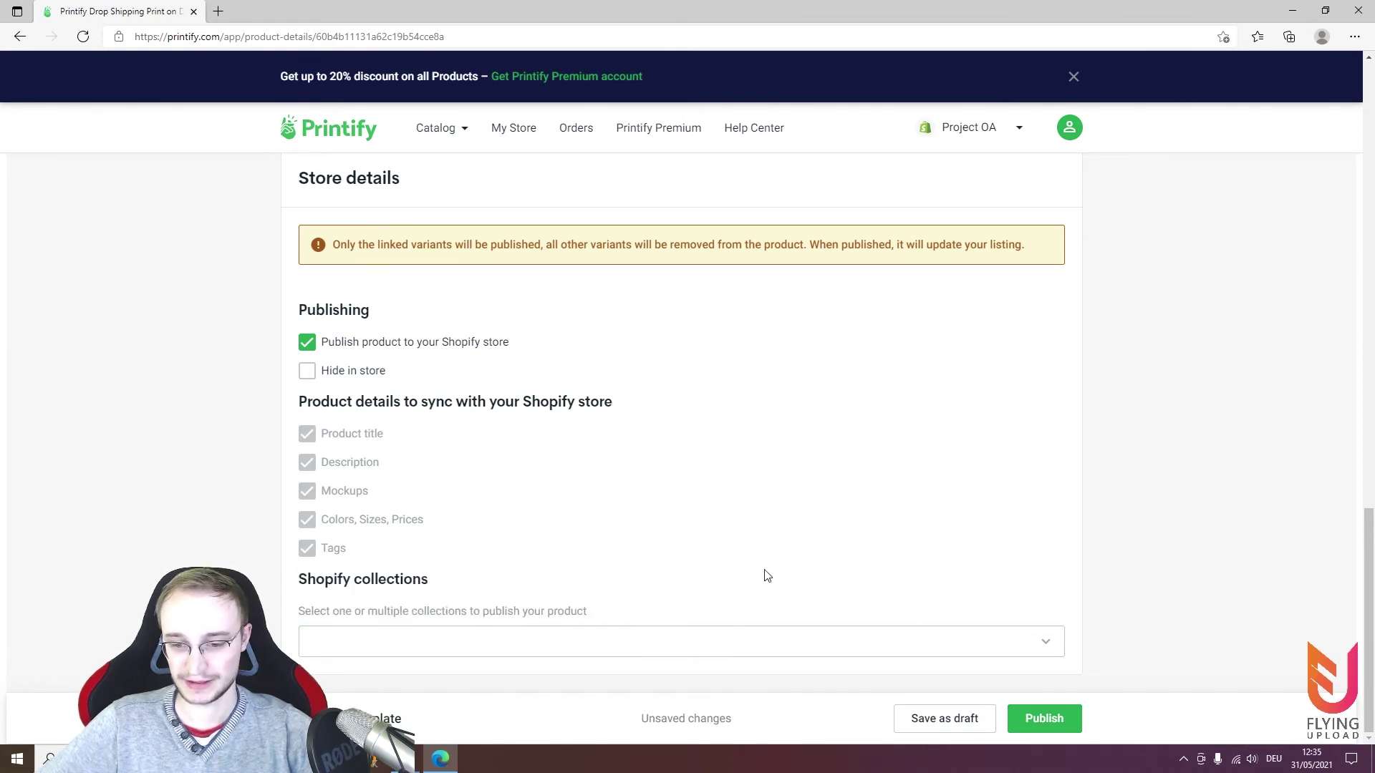
scroll(1335, 224, up, 10)
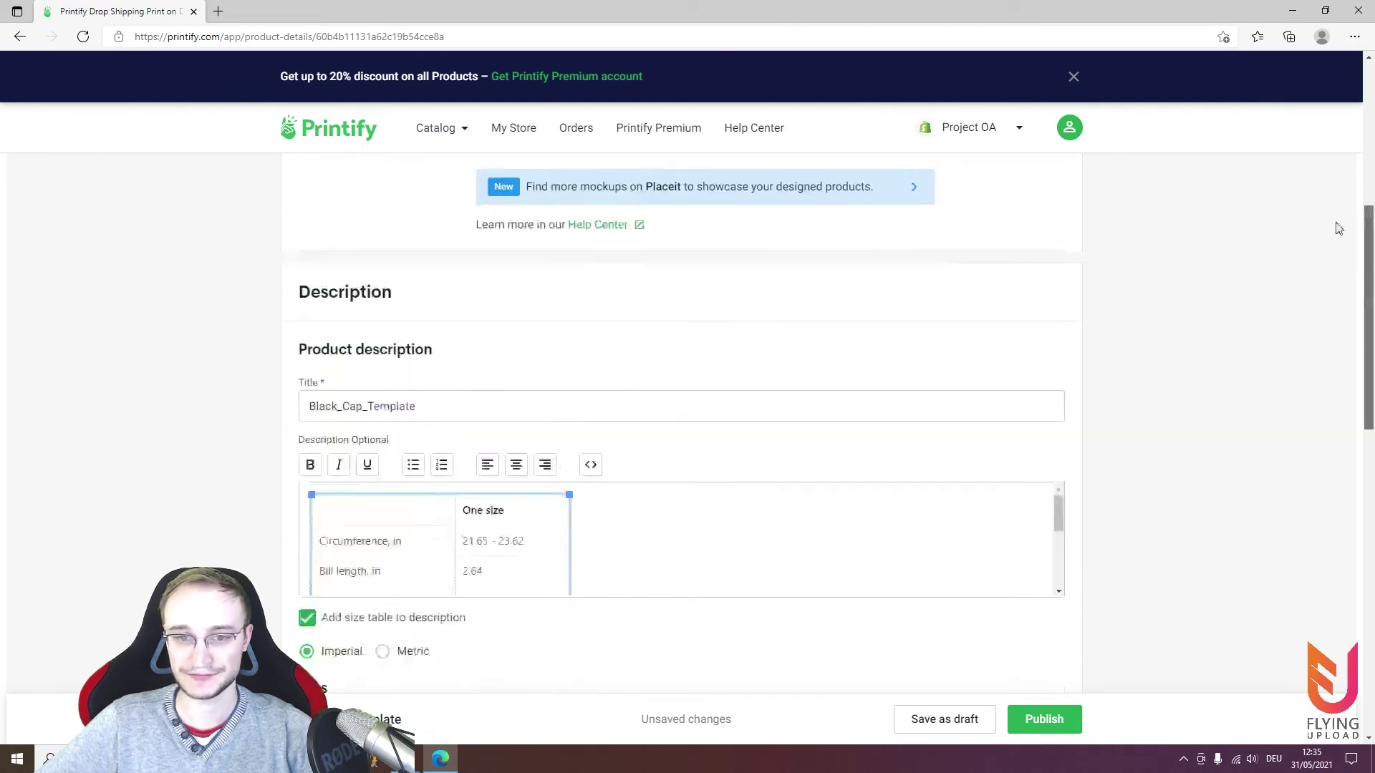
scroll(1337, 215, up, 1)
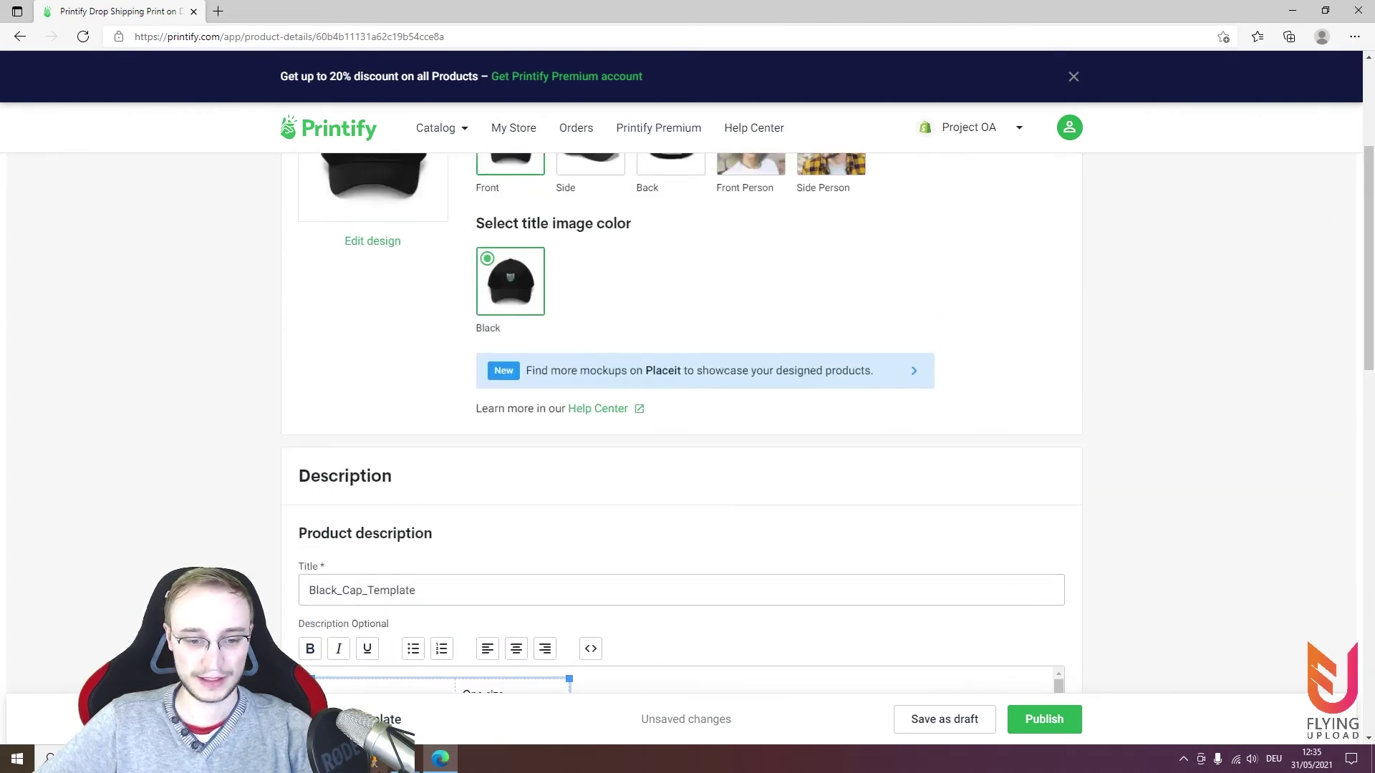
click(374, 759)
click(501, 707)
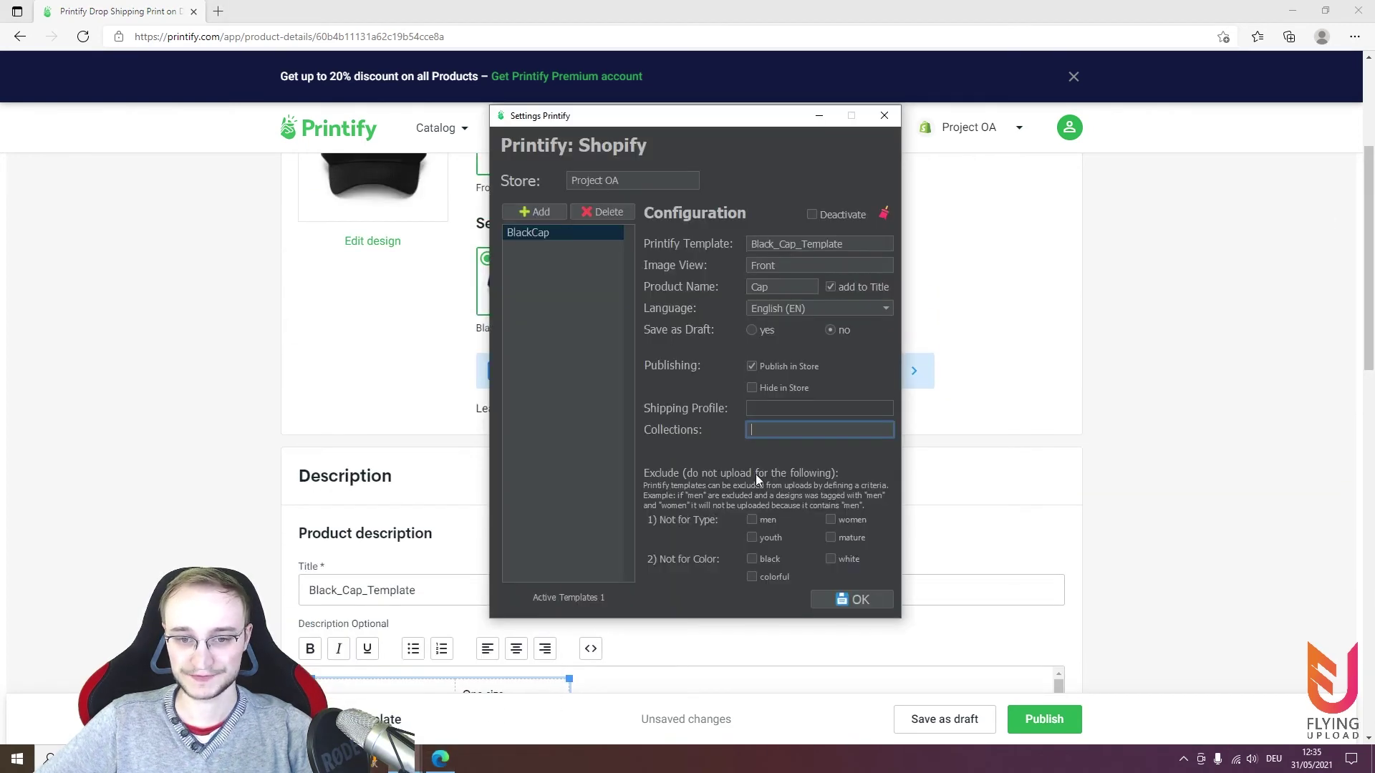
Exclude colorful and white designs from BlackCap, then accept the Shopify template and save the settings
click(780, 577)
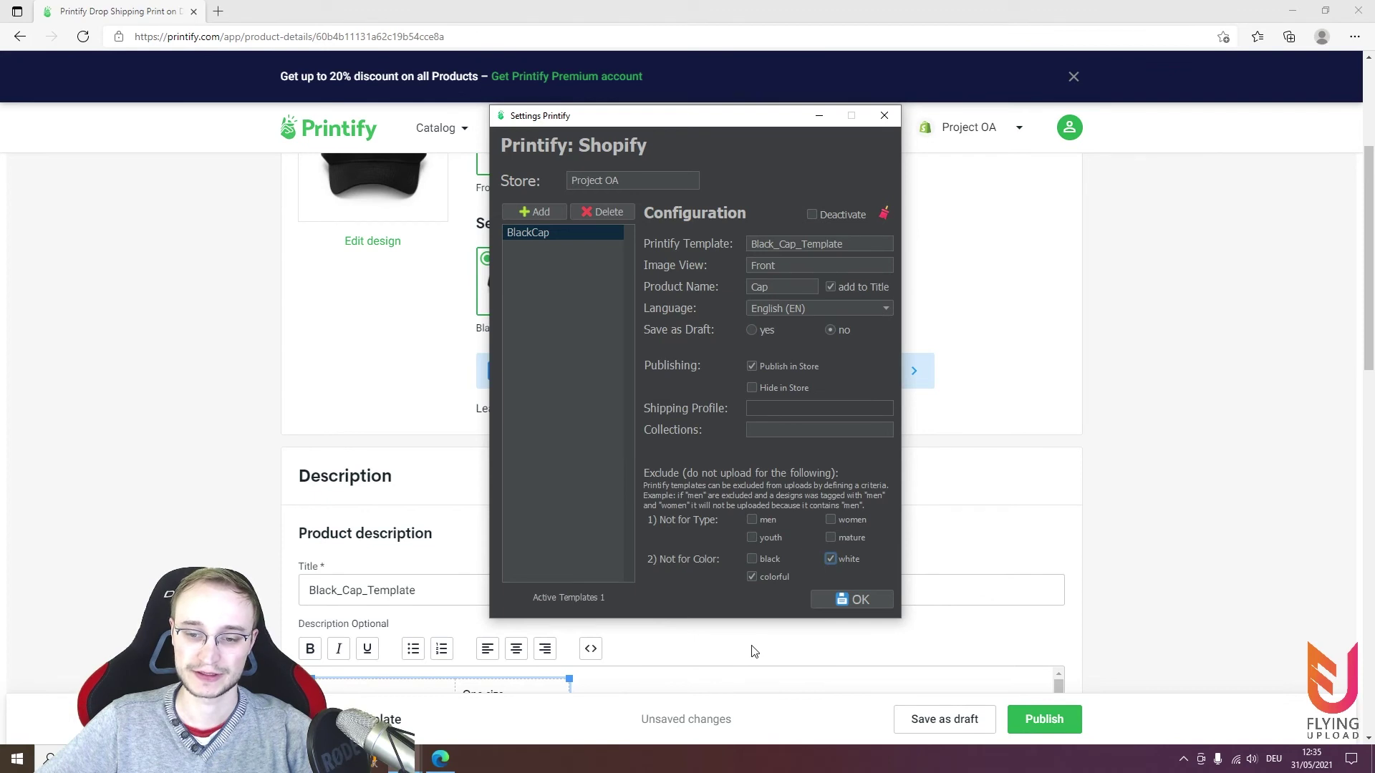
click(854, 600)
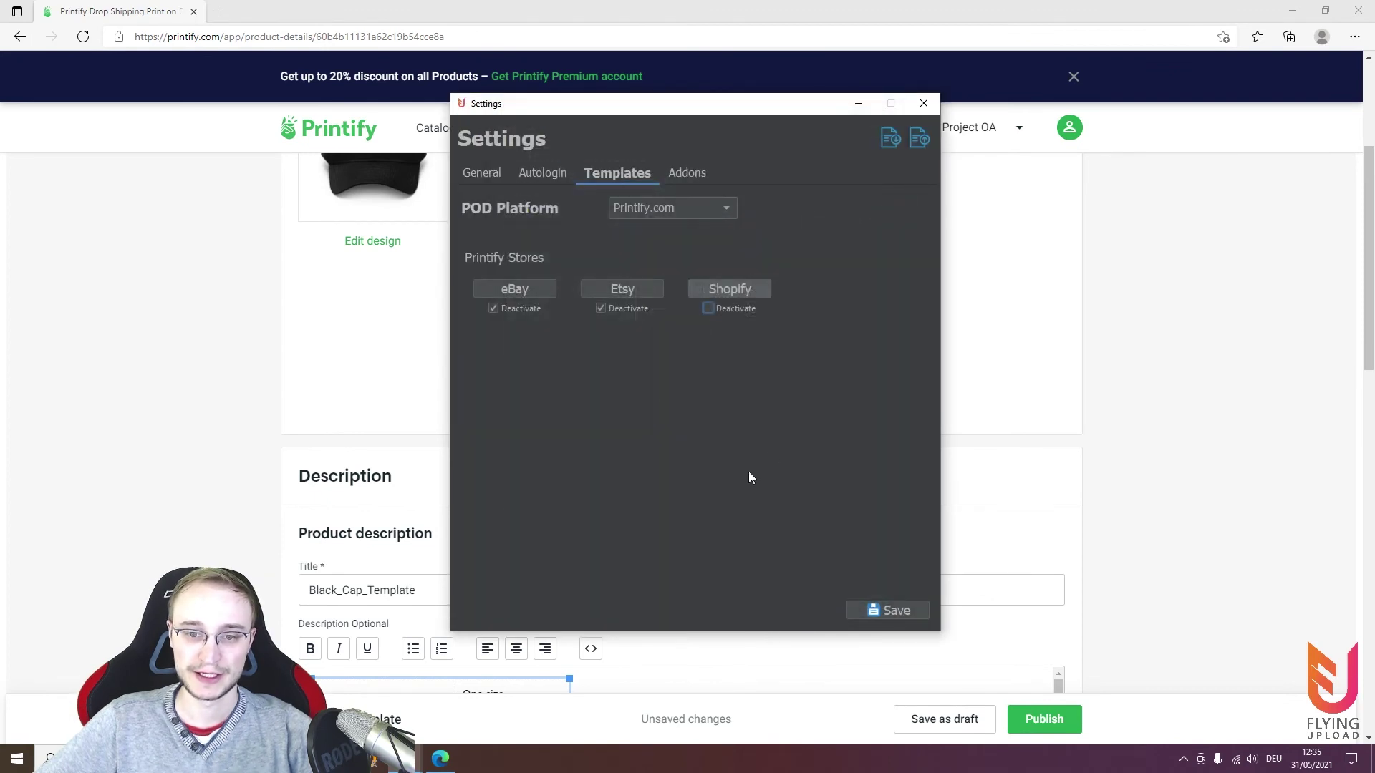
click(889, 610)
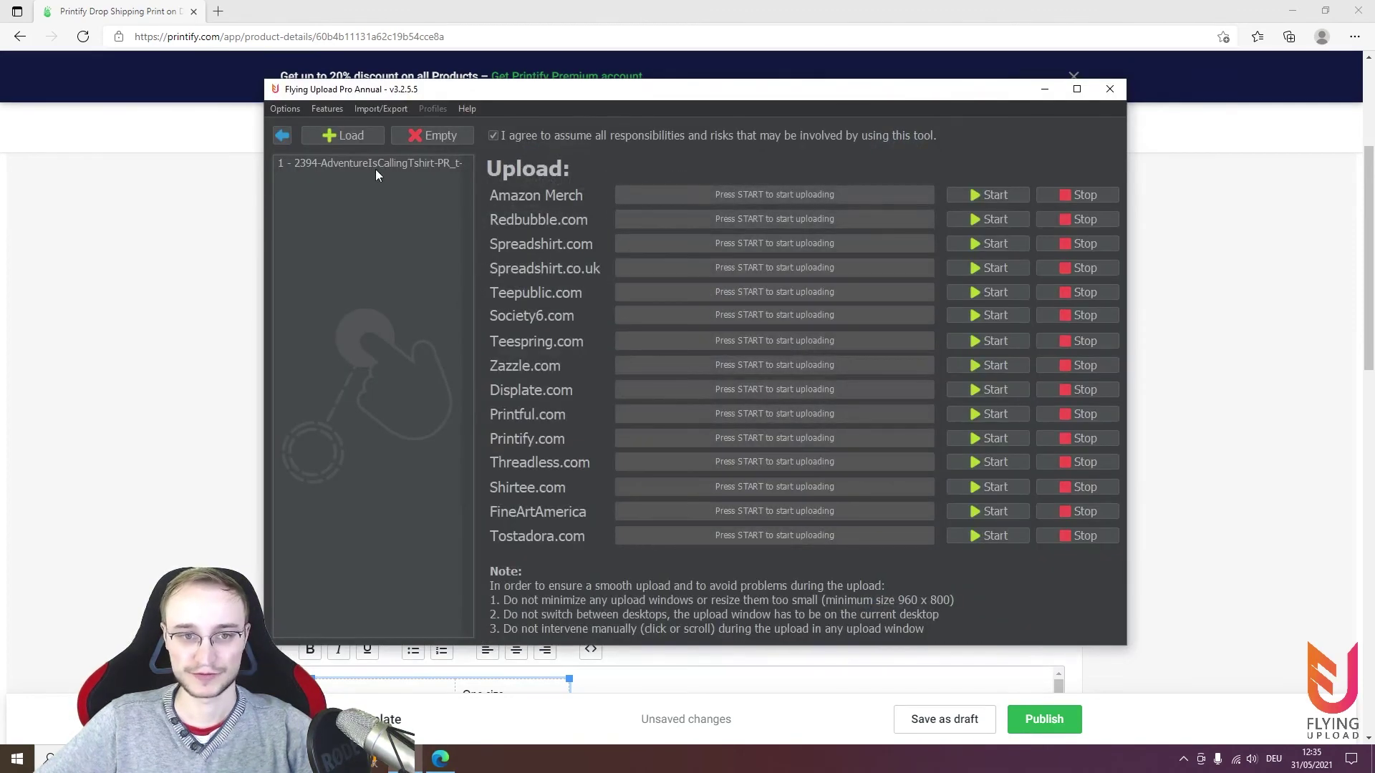
Put the browser away and start the Printify.com upload of the loaded AdventureIsCalling design in Flying Upload
click(640, 7)
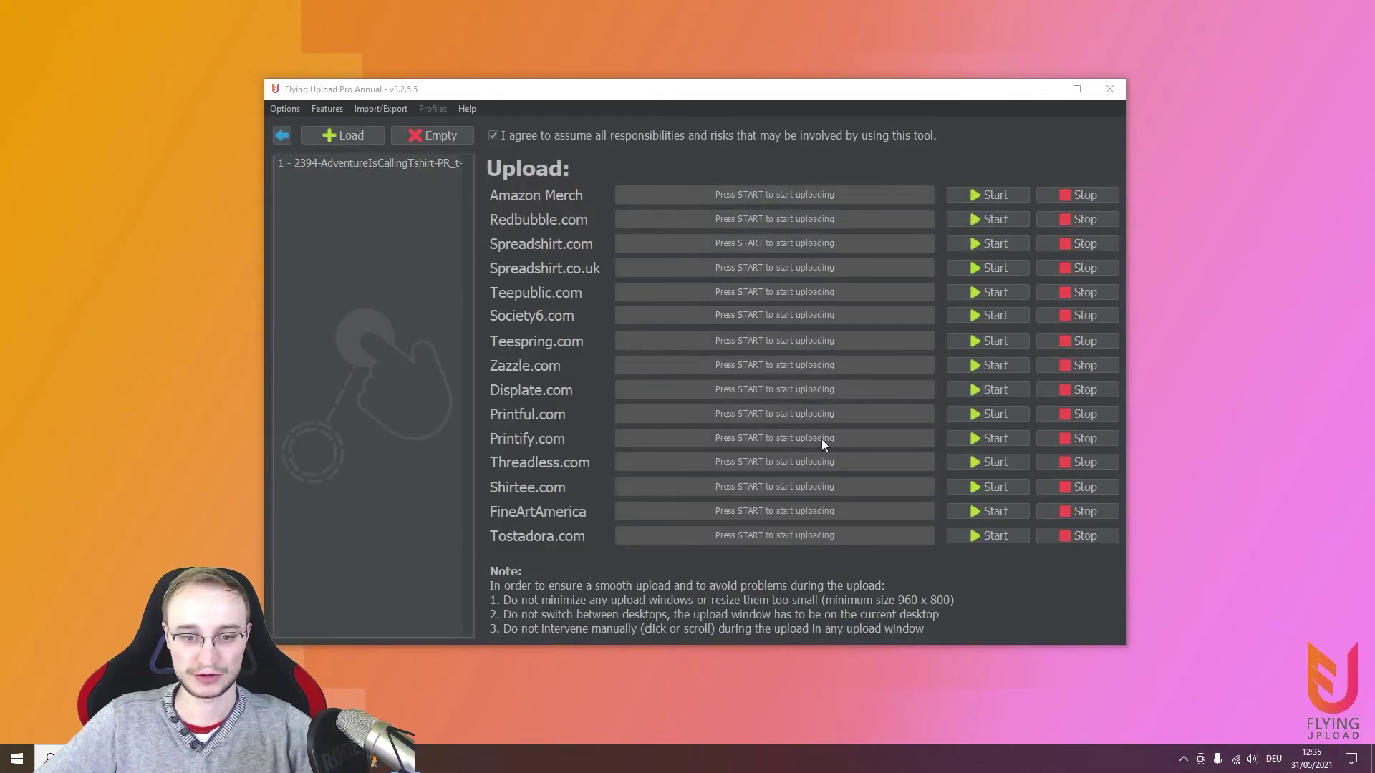
click(1016, 435)
click(741, 423)
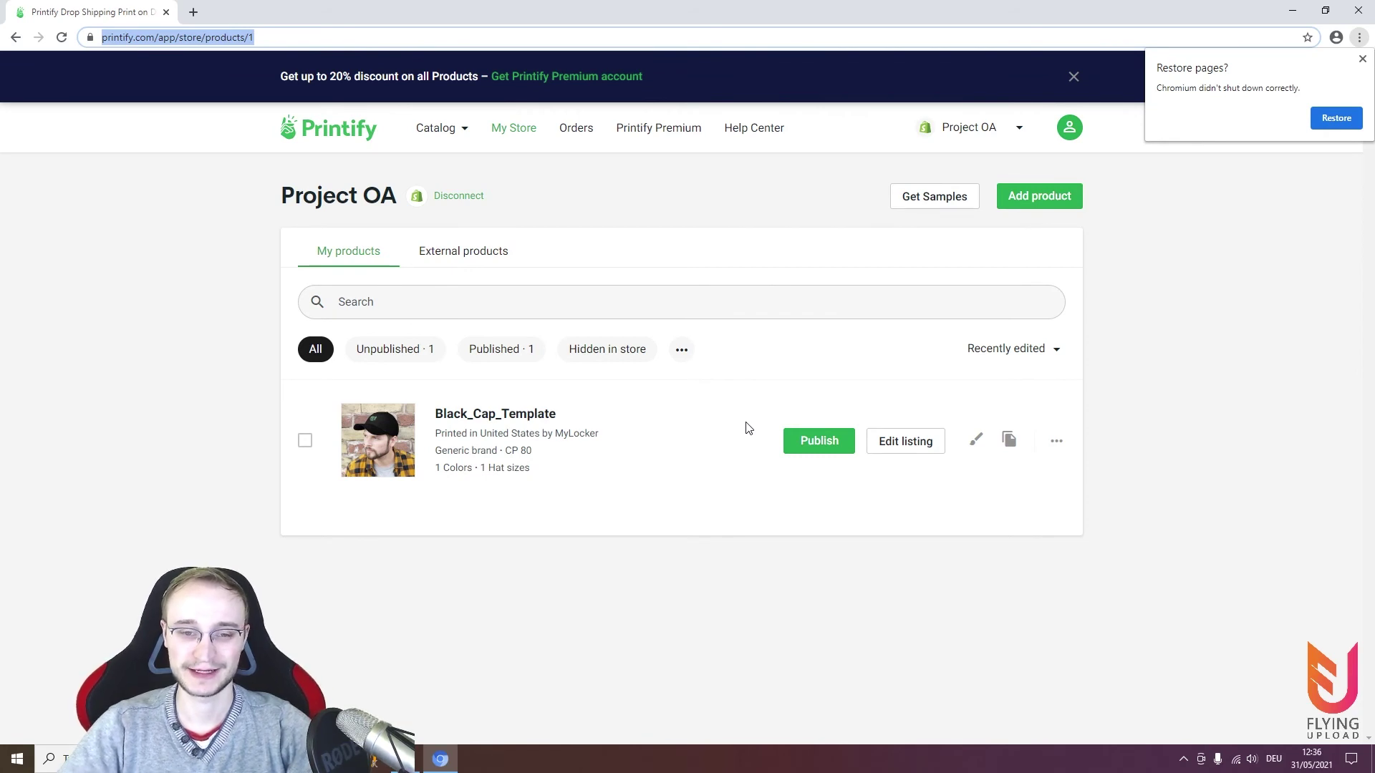
Search the Project OA store for Black_Cap_Template, duplicate it, and open the copy's design in the product editor
text(Black_Cap_Template)
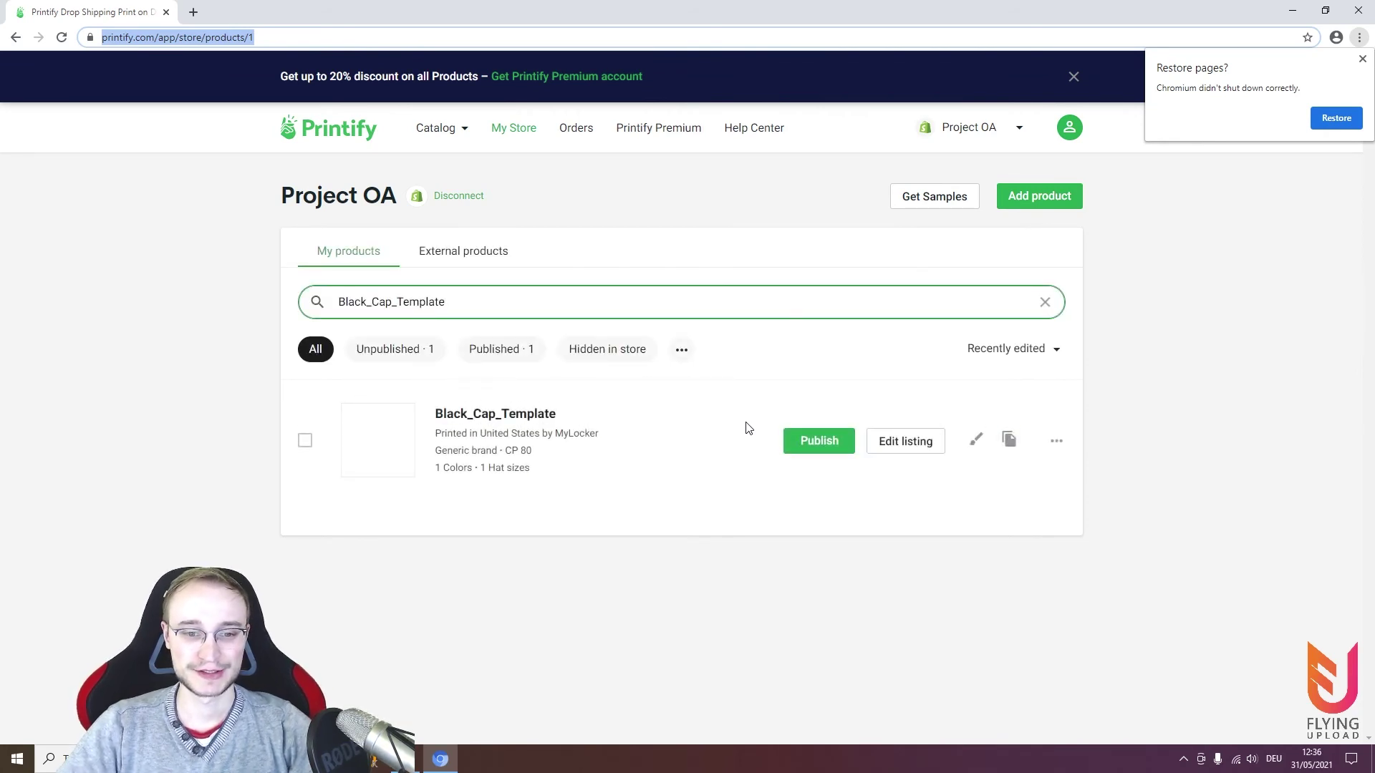
click(1009, 439)
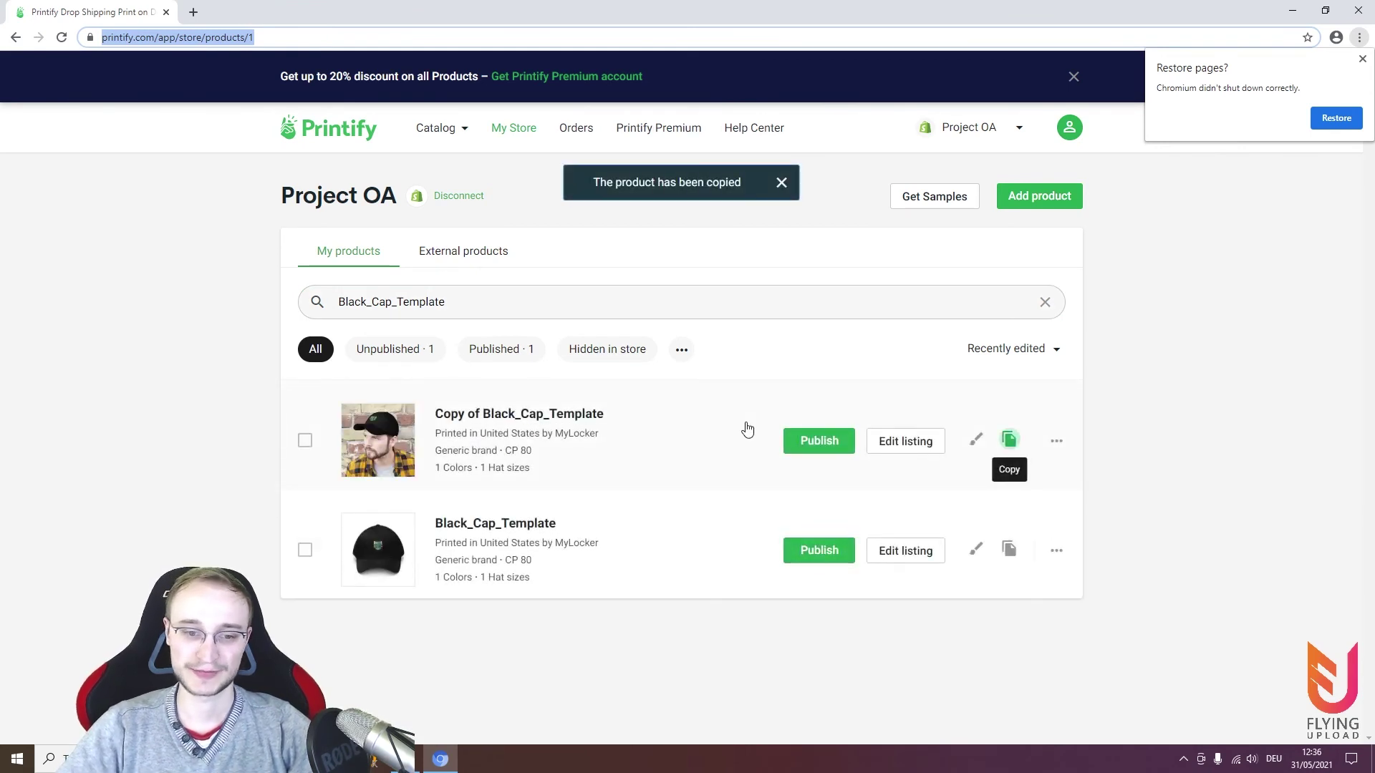
click(747, 428)
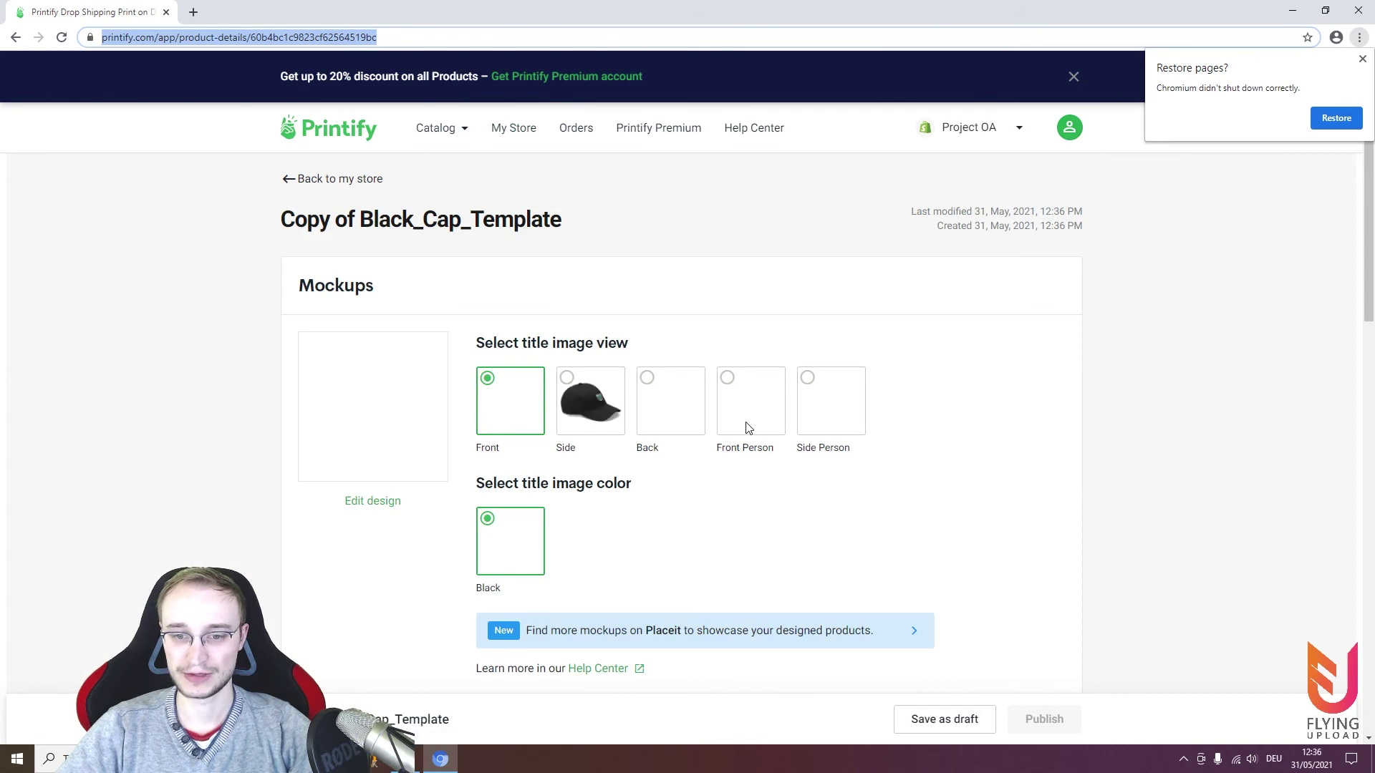
click(746, 422)
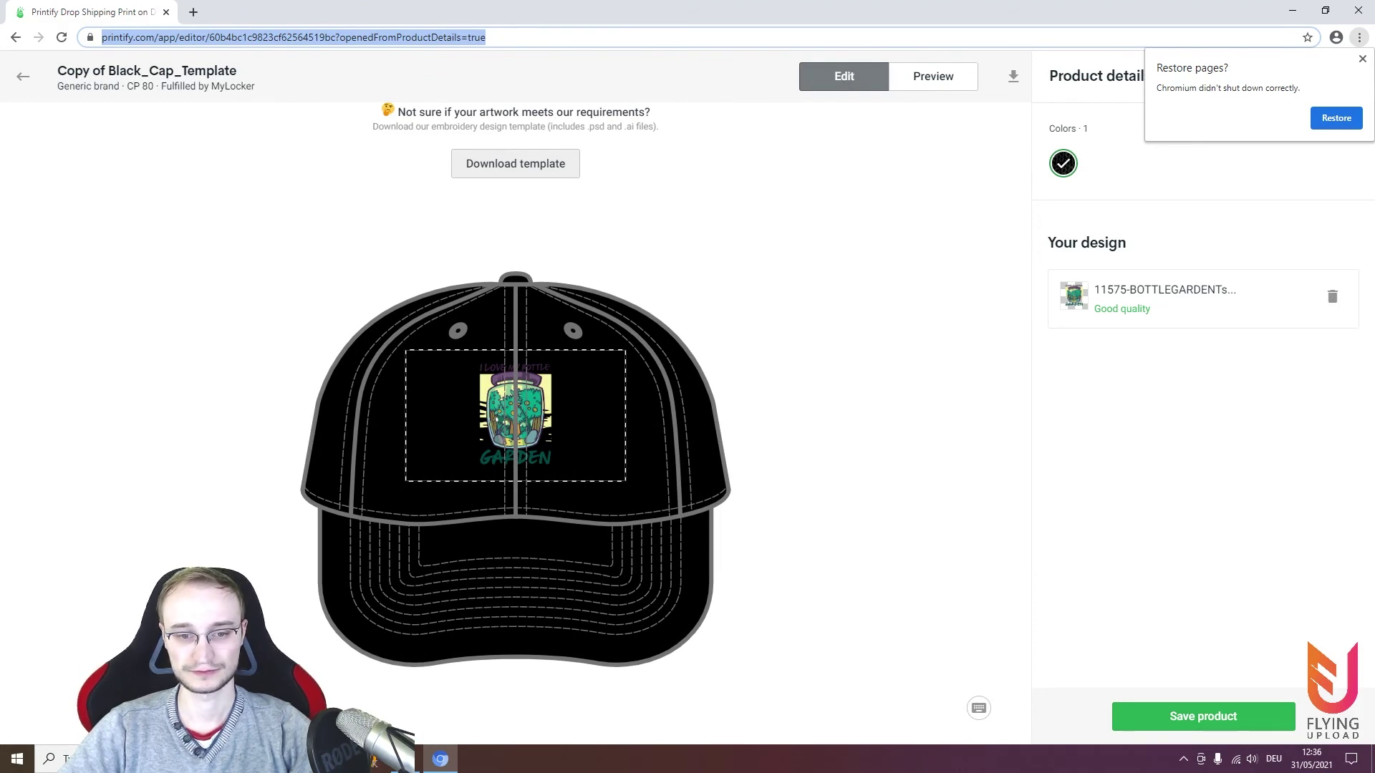
Remove the bottle garden artwork from the copied cap's front and add the AdventureIsCalling design in its place
key(Delete)
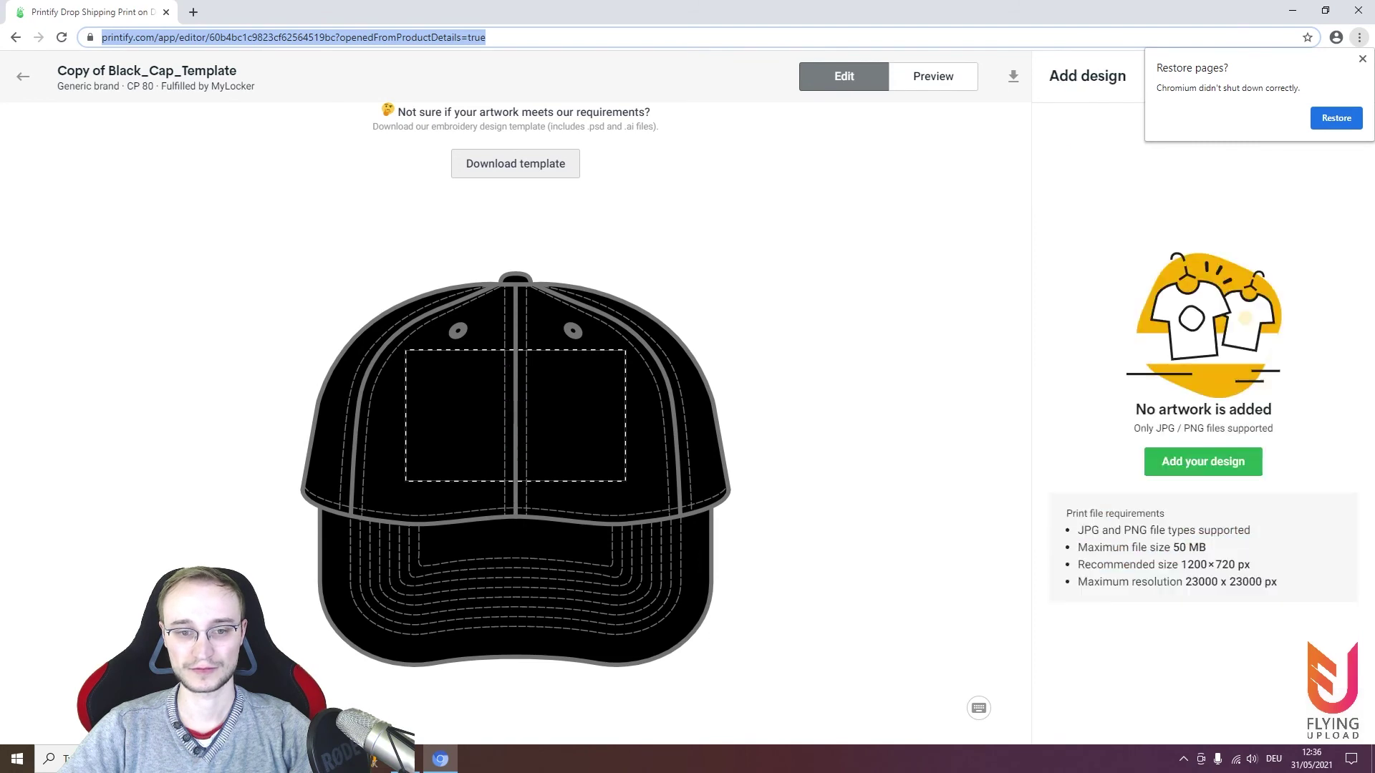
click(1203, 462)
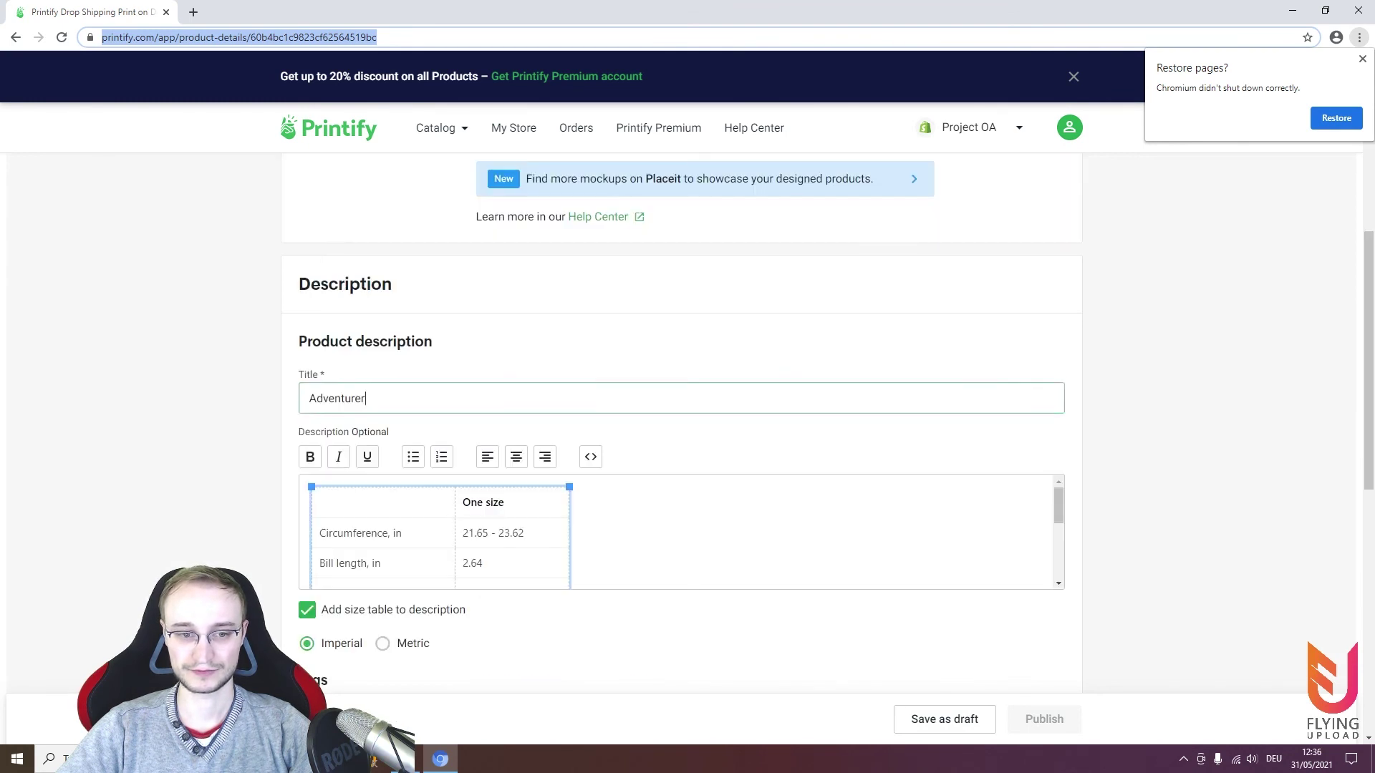
Publish the copied cap as "Adventurer Cap" with the description about loving adventure and being a daredevil placed above the size table
text(Cap)
click(590, 454)
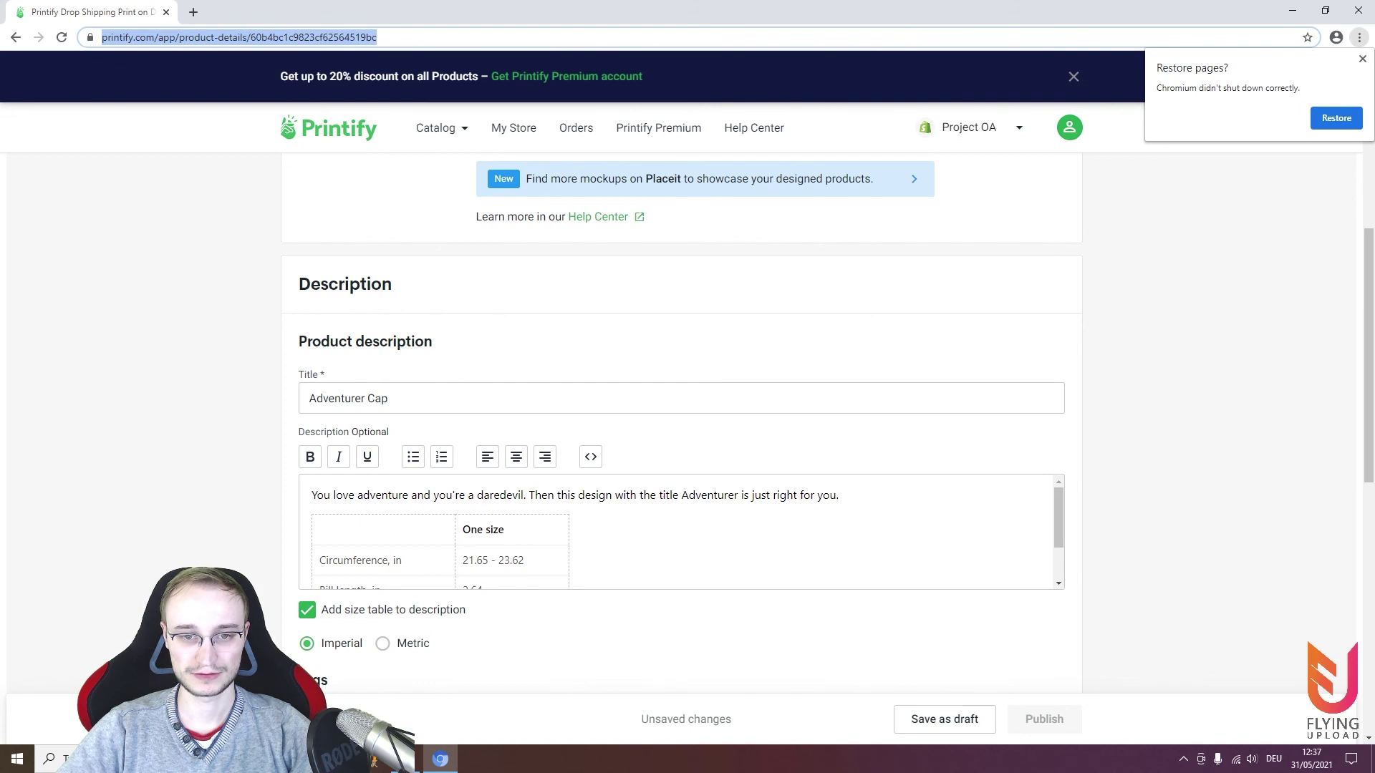
scroll(688, 430, down, 10)
click(1045, 719)
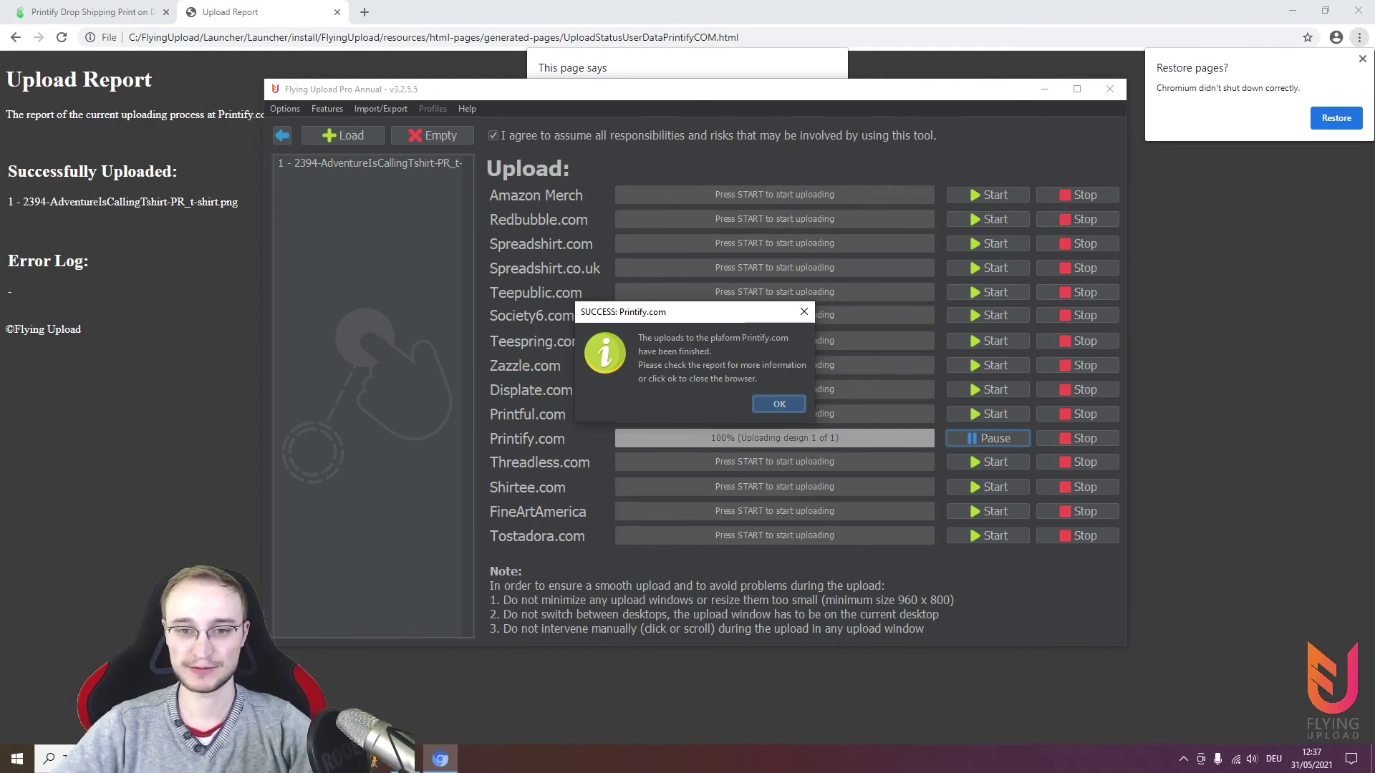
Return to the Project OA product list and check the Adventurer Cap entry alongside Black_Cap_Template
click(18, 9)
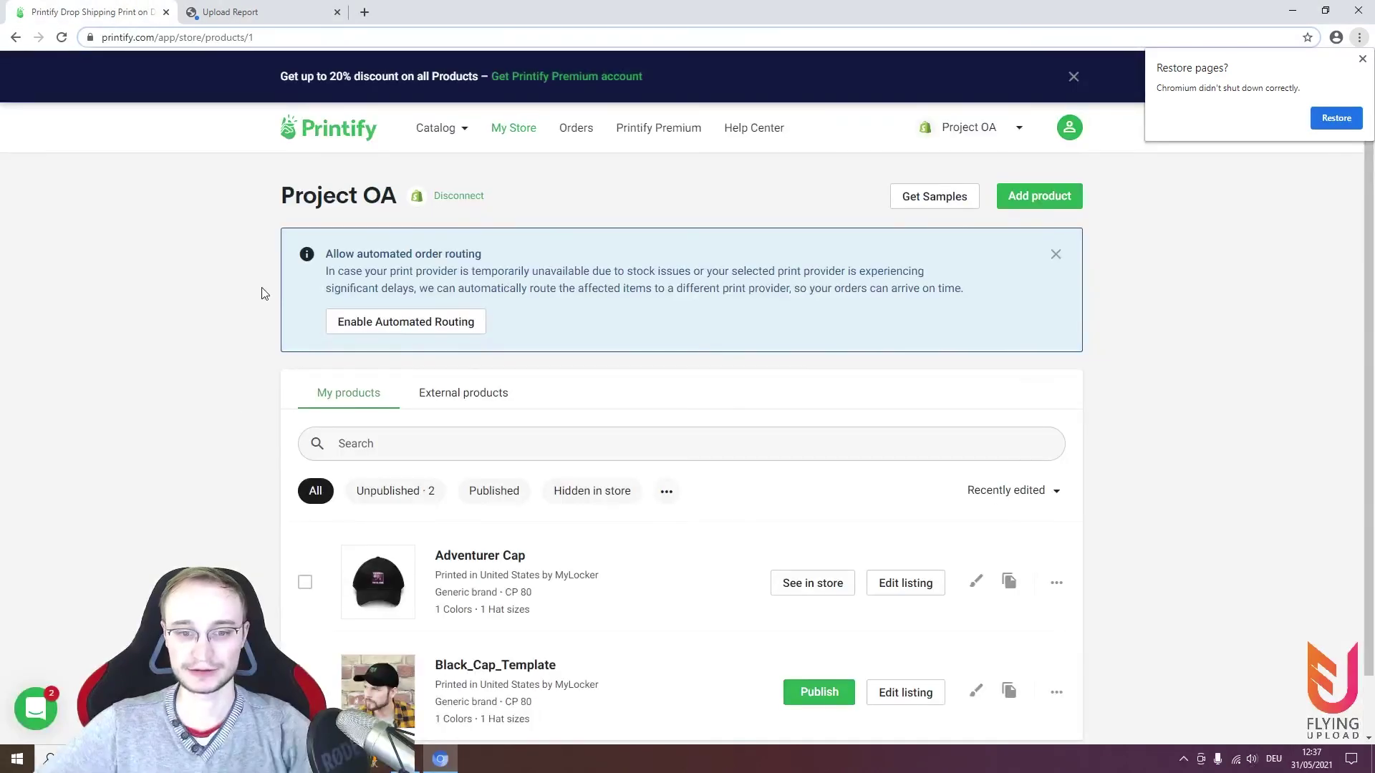
scroll(1038, 373, down, 1)
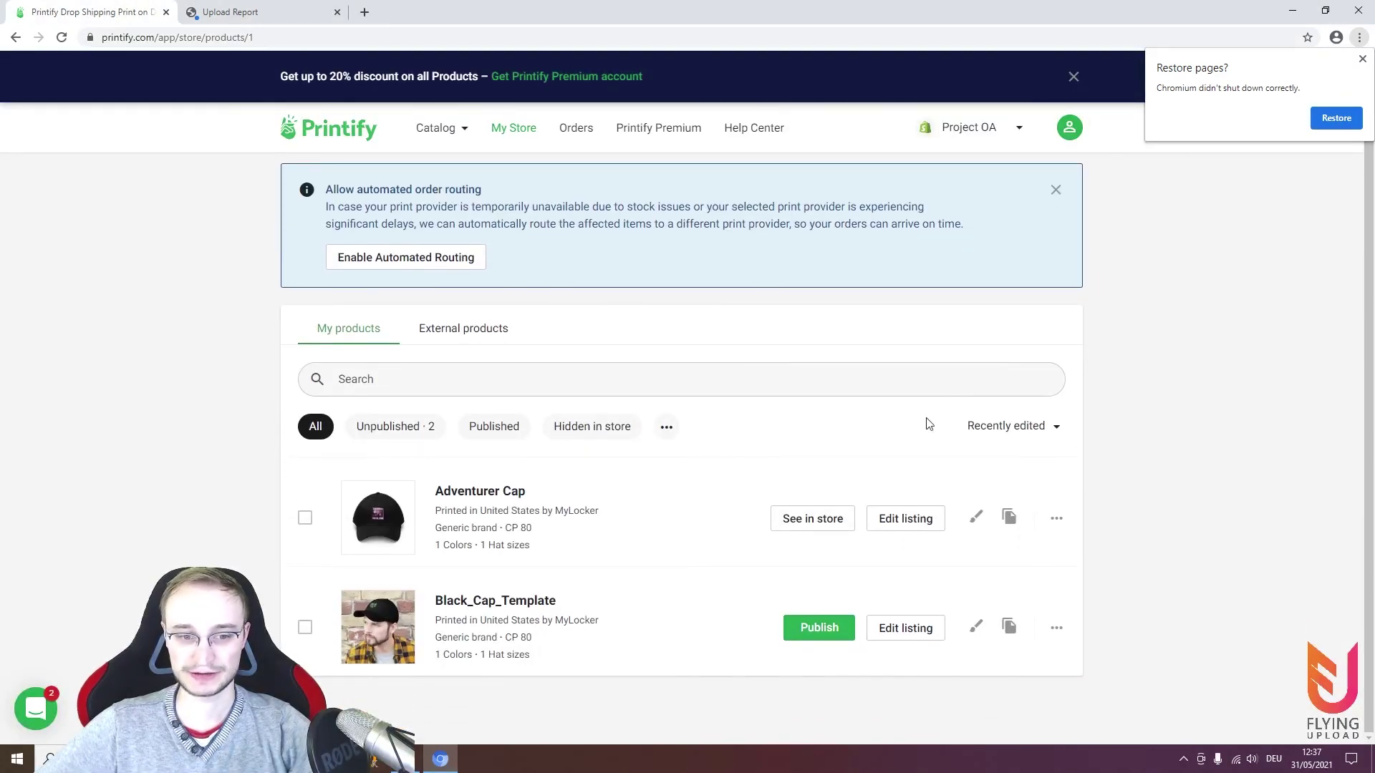